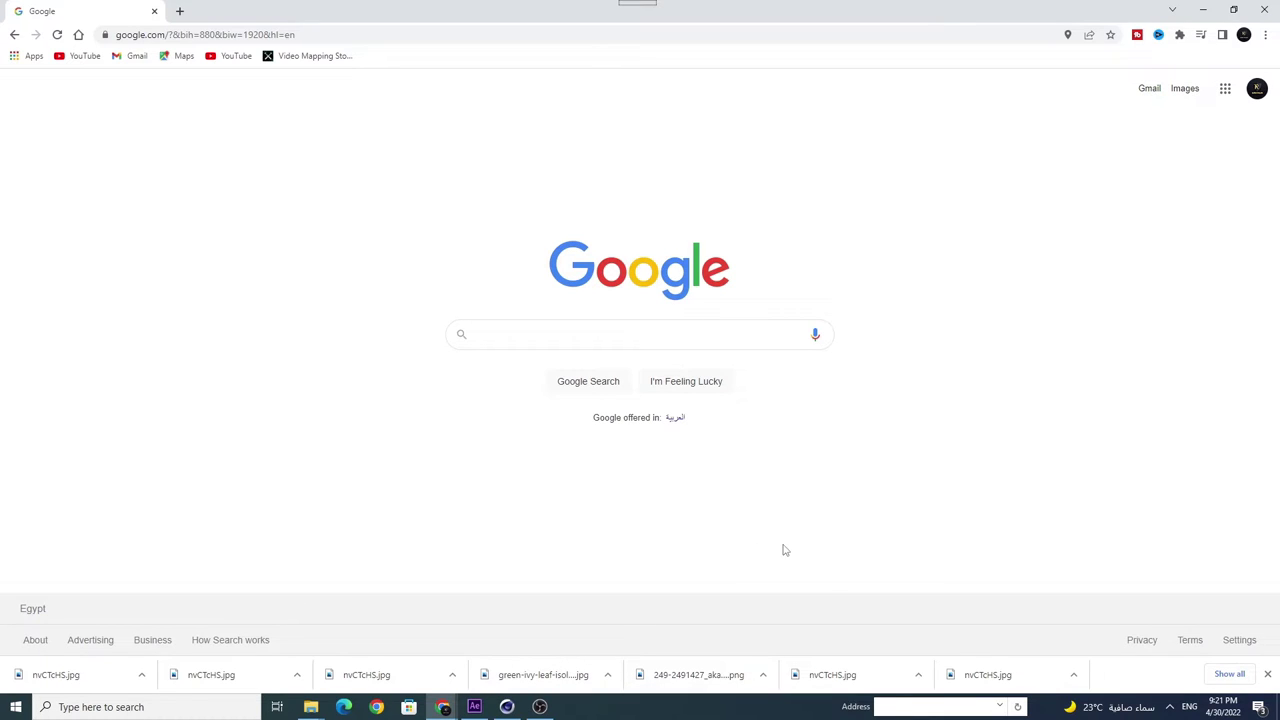
Step: Search Google Images for 'ivy leaf'
text(ivy )
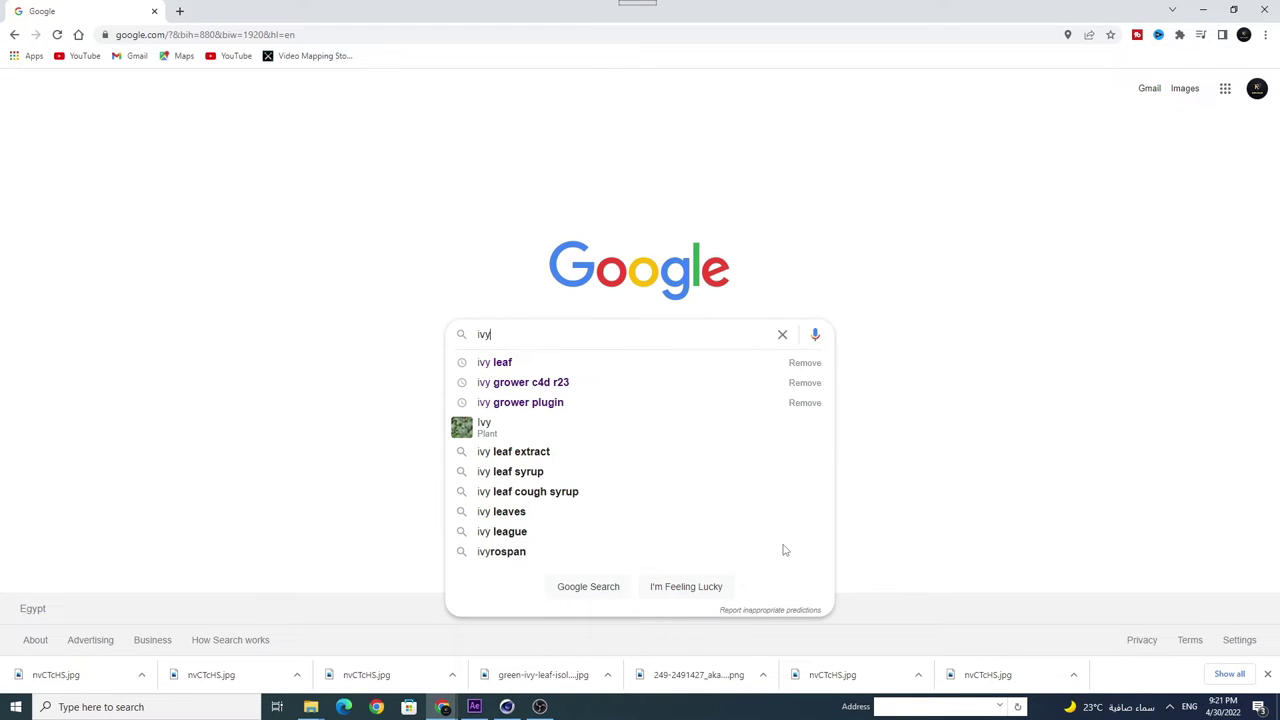
text(lea)
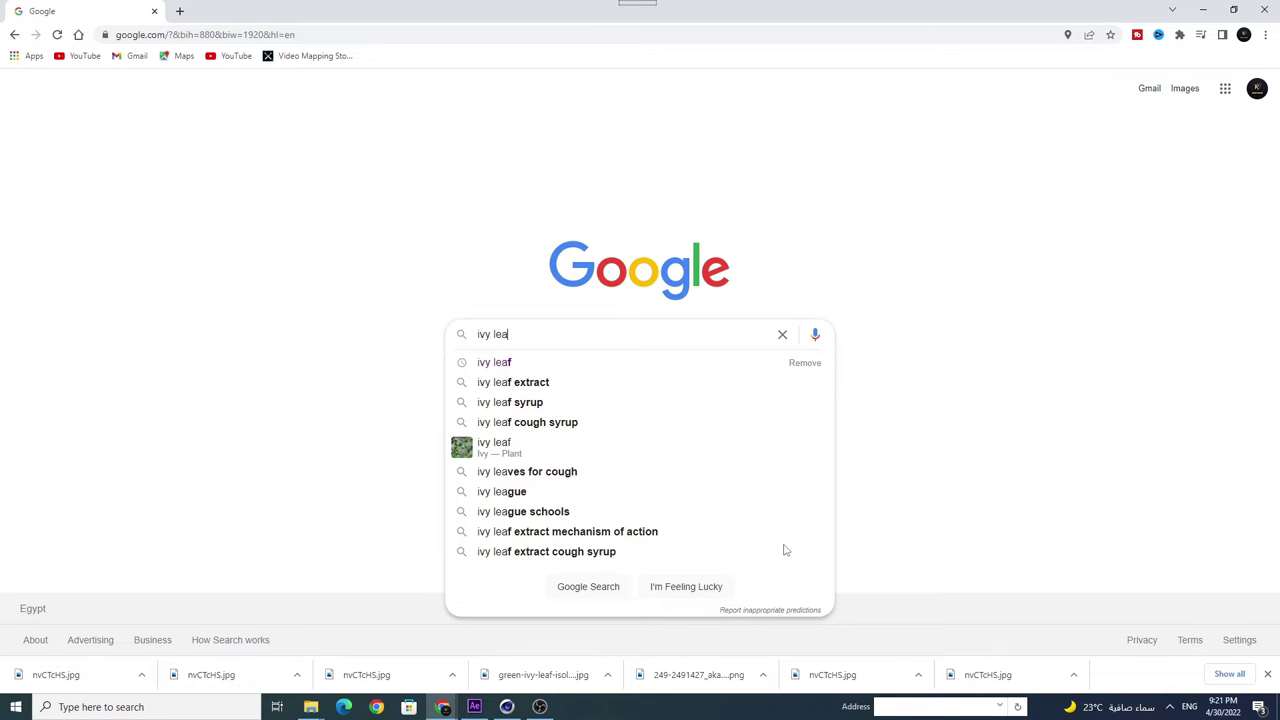
text(f)
key(Return)
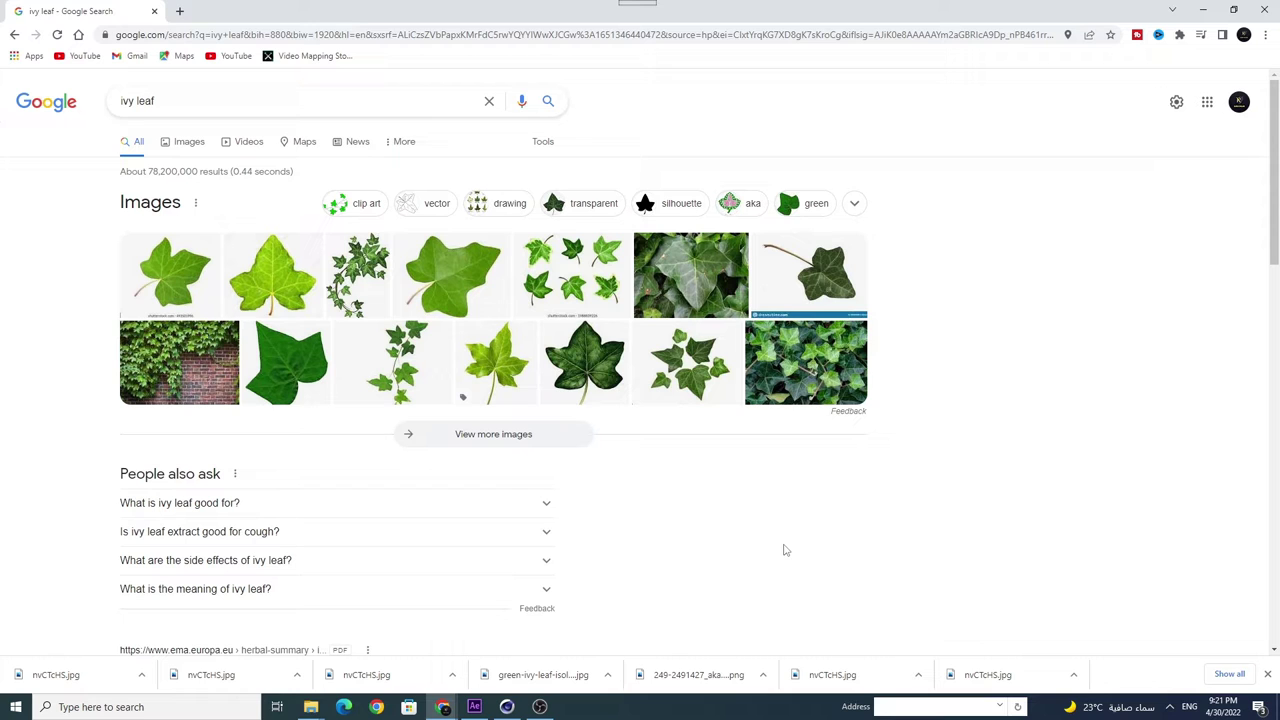
click(306, 372)
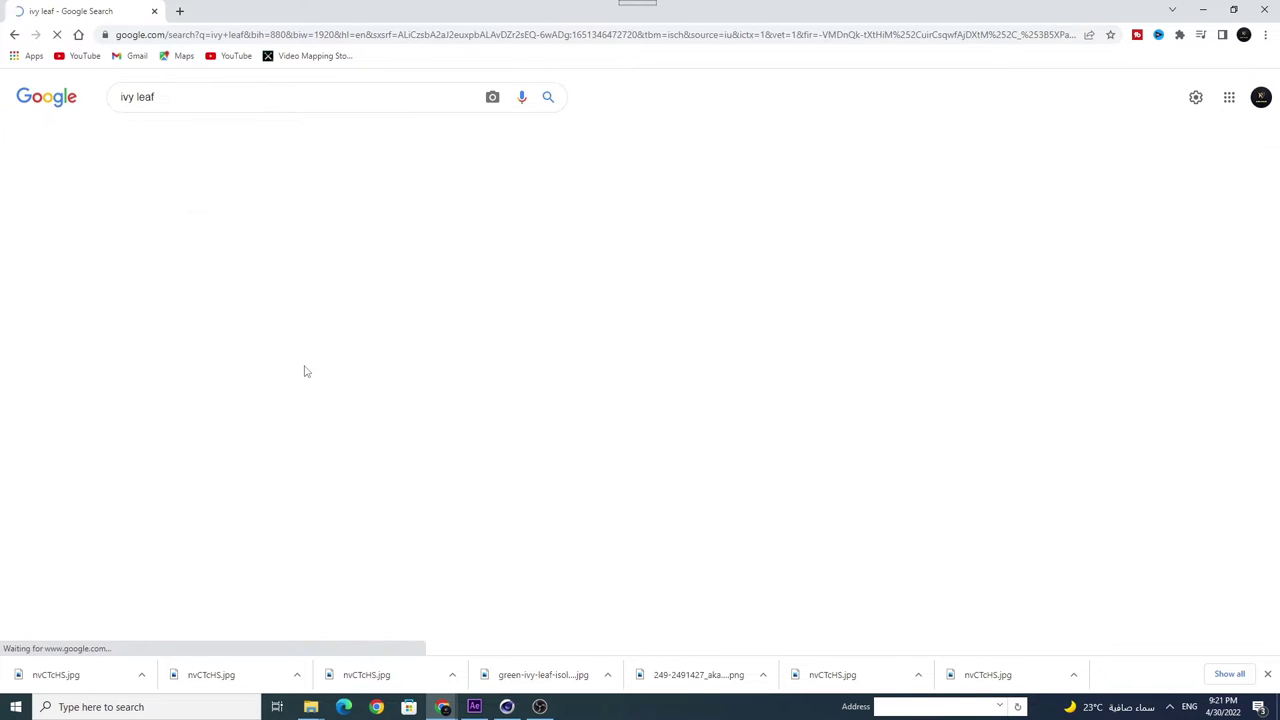
Step: Save the Ivy Leaf 2 image to disk as nvCTcHS.jpg
click(660, 332)
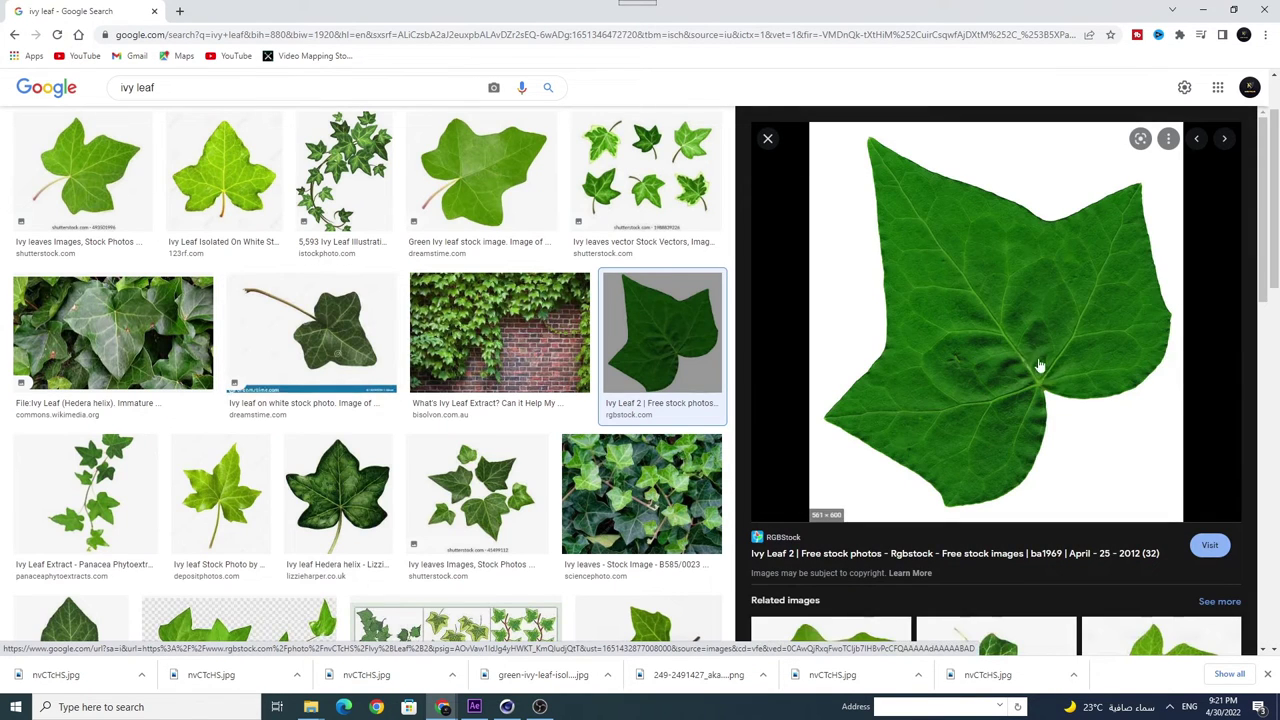
right_click(1015, 292)
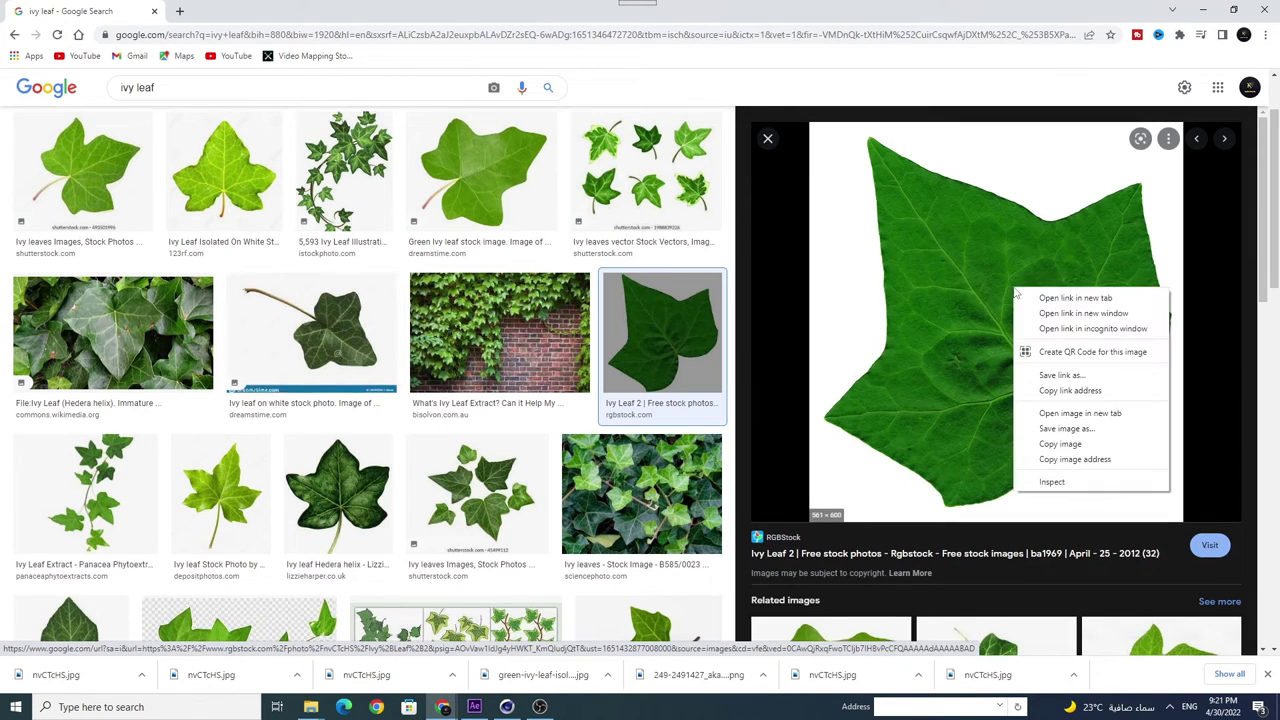
click(1066, 428)
click(673, 337)
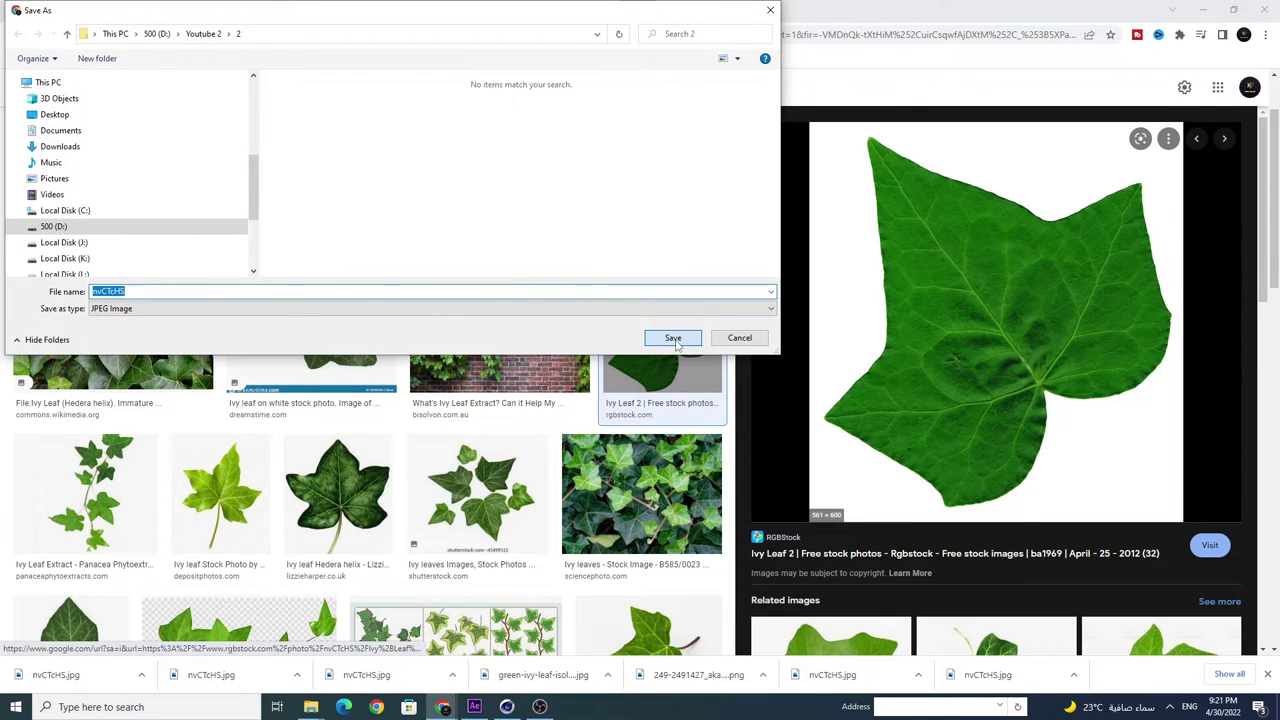
click(474, 706)
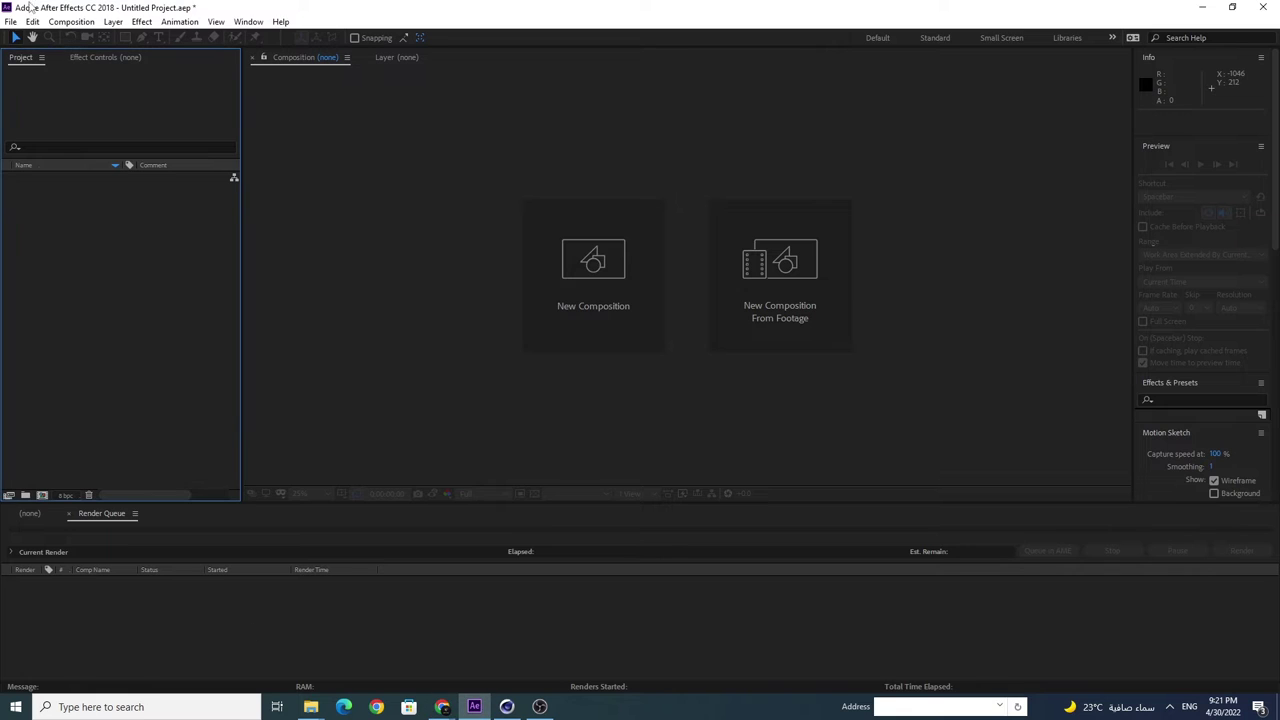
Step: Import nvCTcHS.jpg and create a new composition from it
click(10, 21)
mouse_move(35, 208)
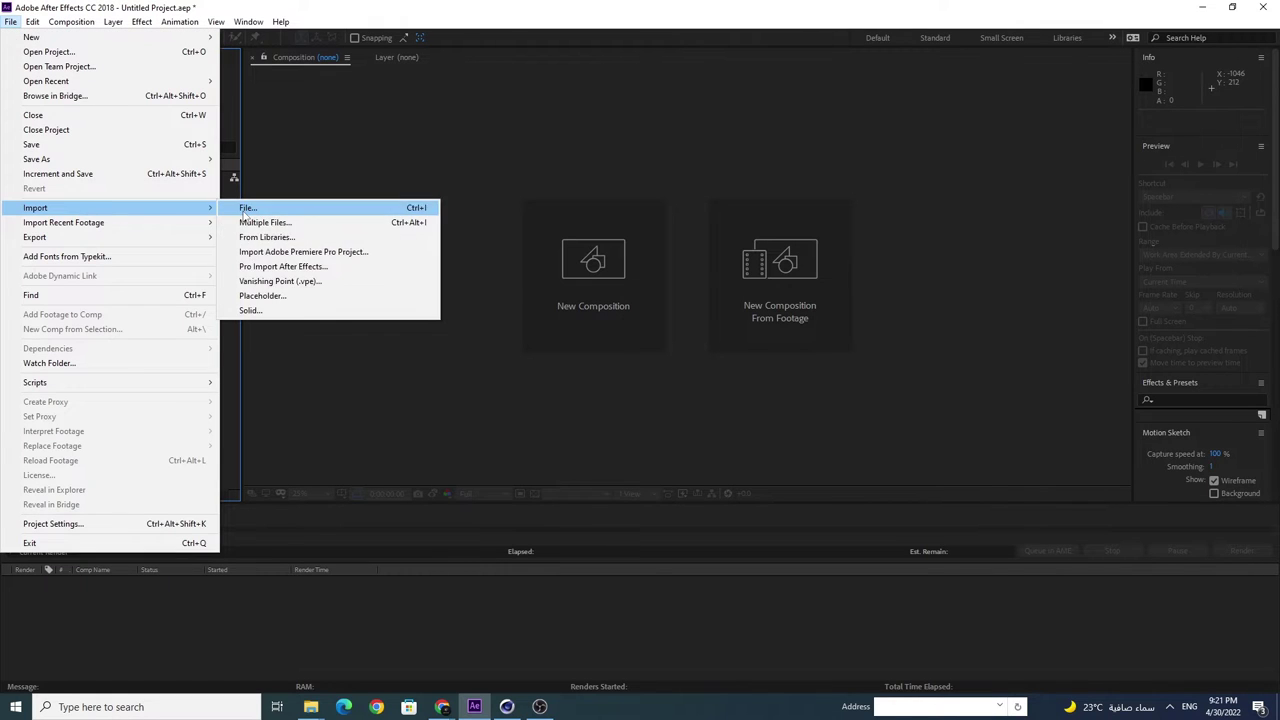
click(242, 208)
click(440, 145)
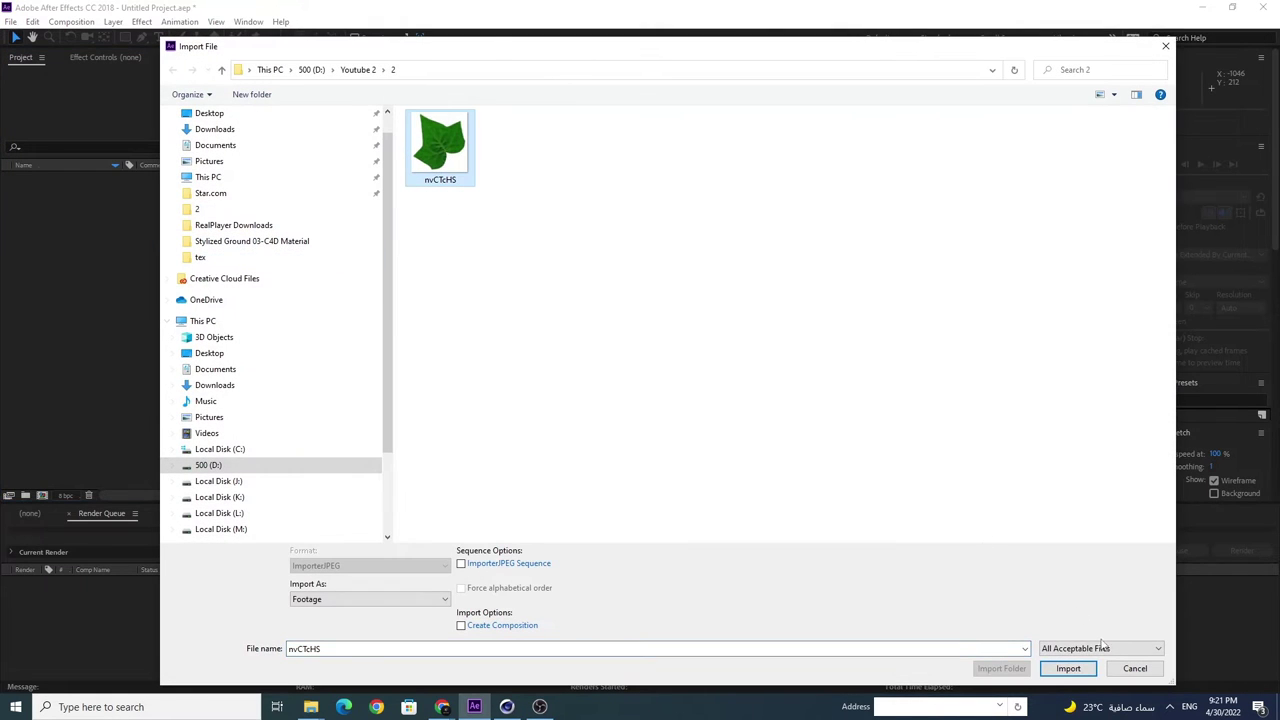
click(1067, 668)
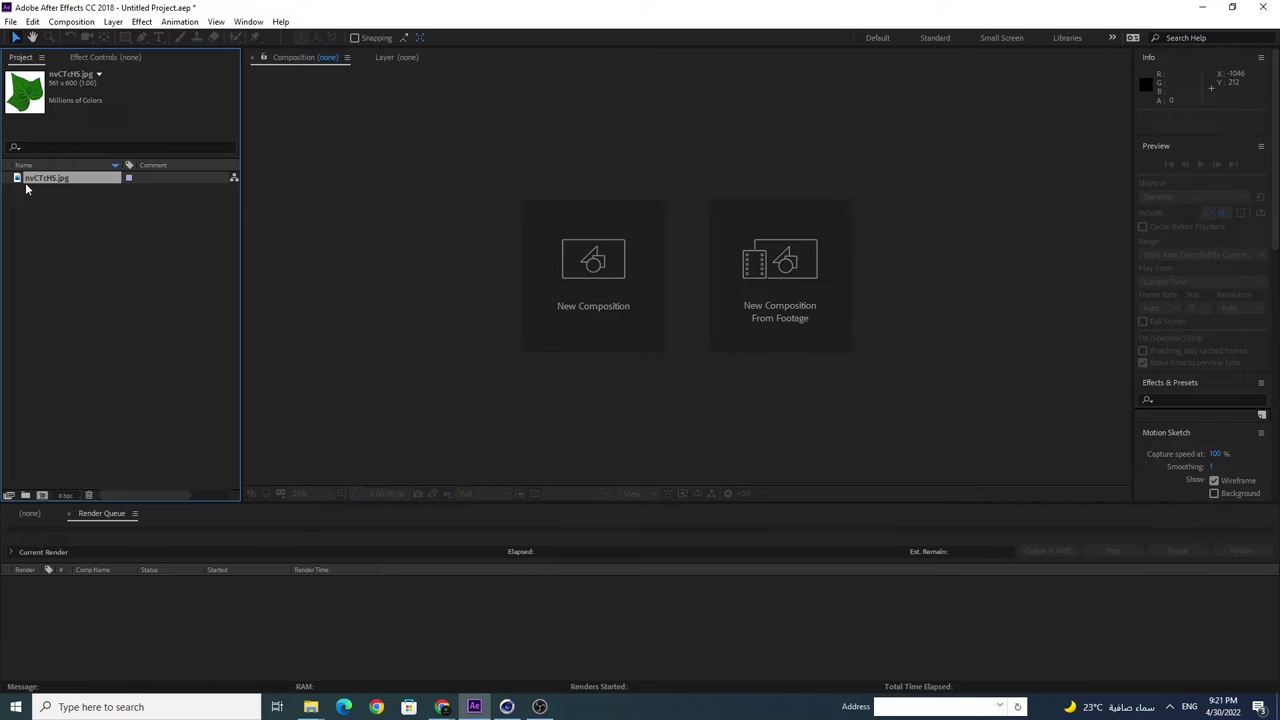
drag(26, 185, 41, 495)
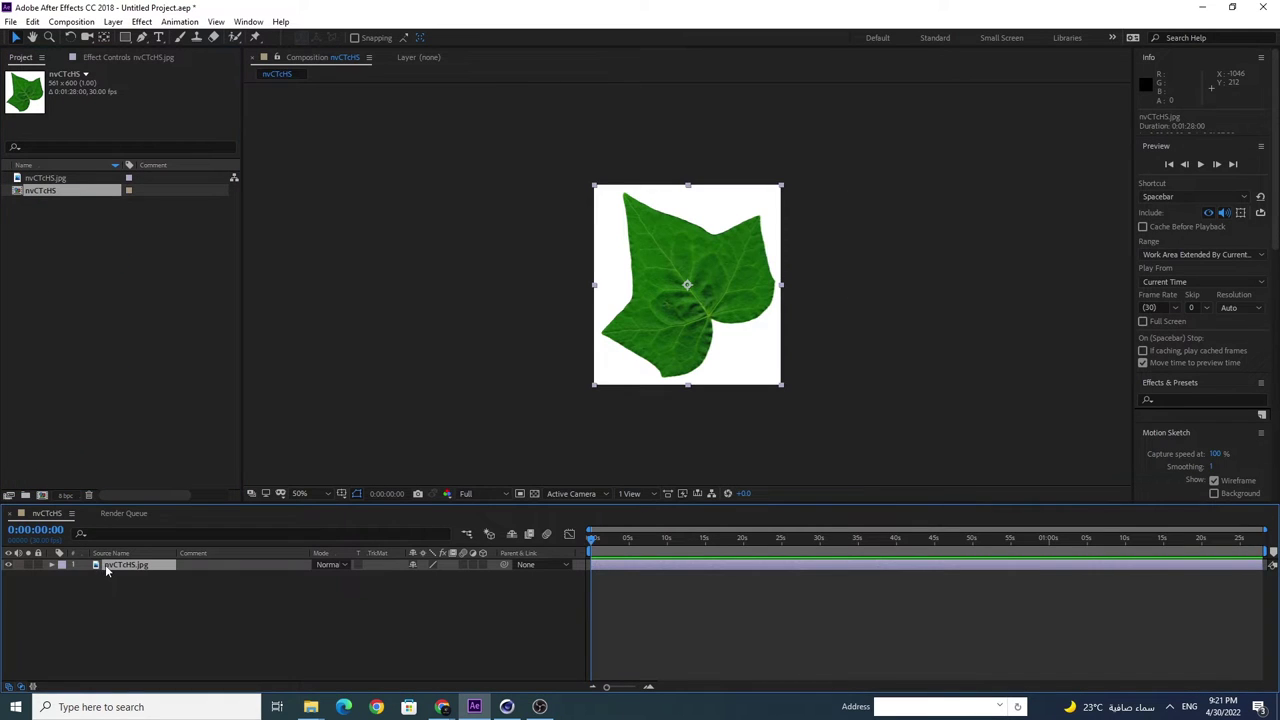
Step: Key out the leaf's white background with a Linear Color Key
click(141, 21)
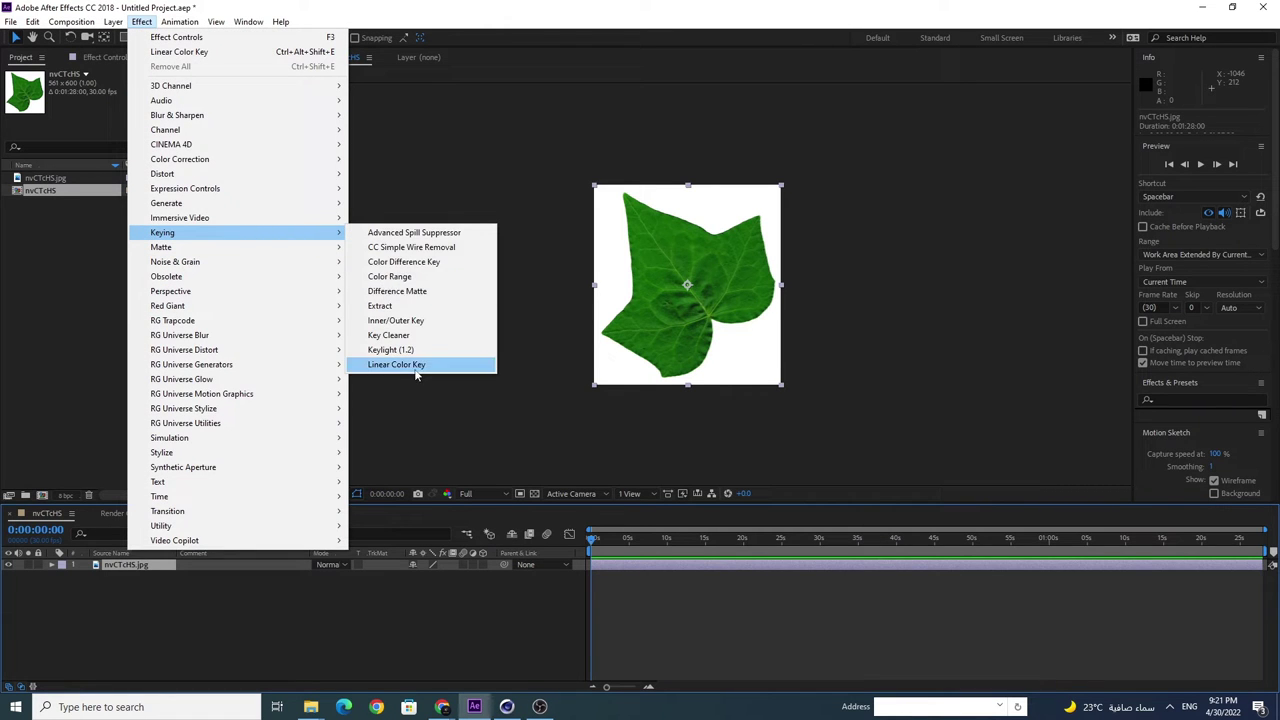
click(416, 365)
click(156, 191)
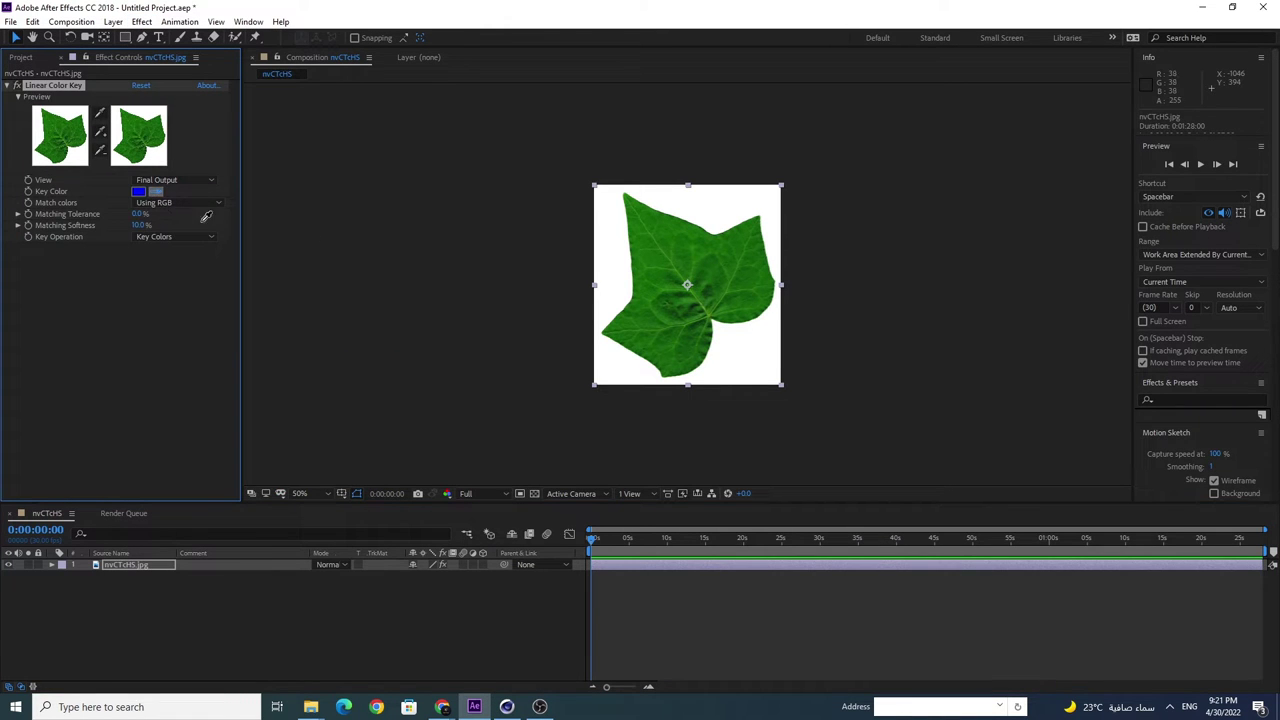
click(600, 203)
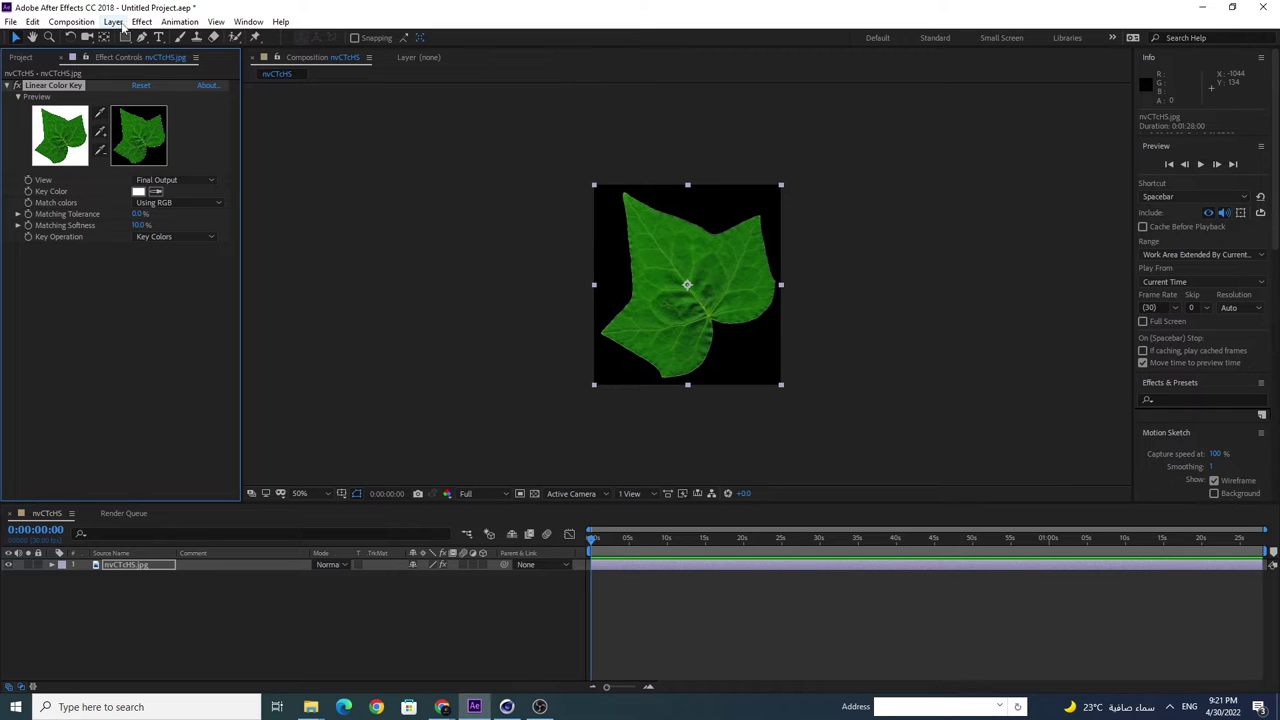
click(113, 21)
Step: Add a comp-size black solid and place it beneath the leaf layer
click(341, 51)
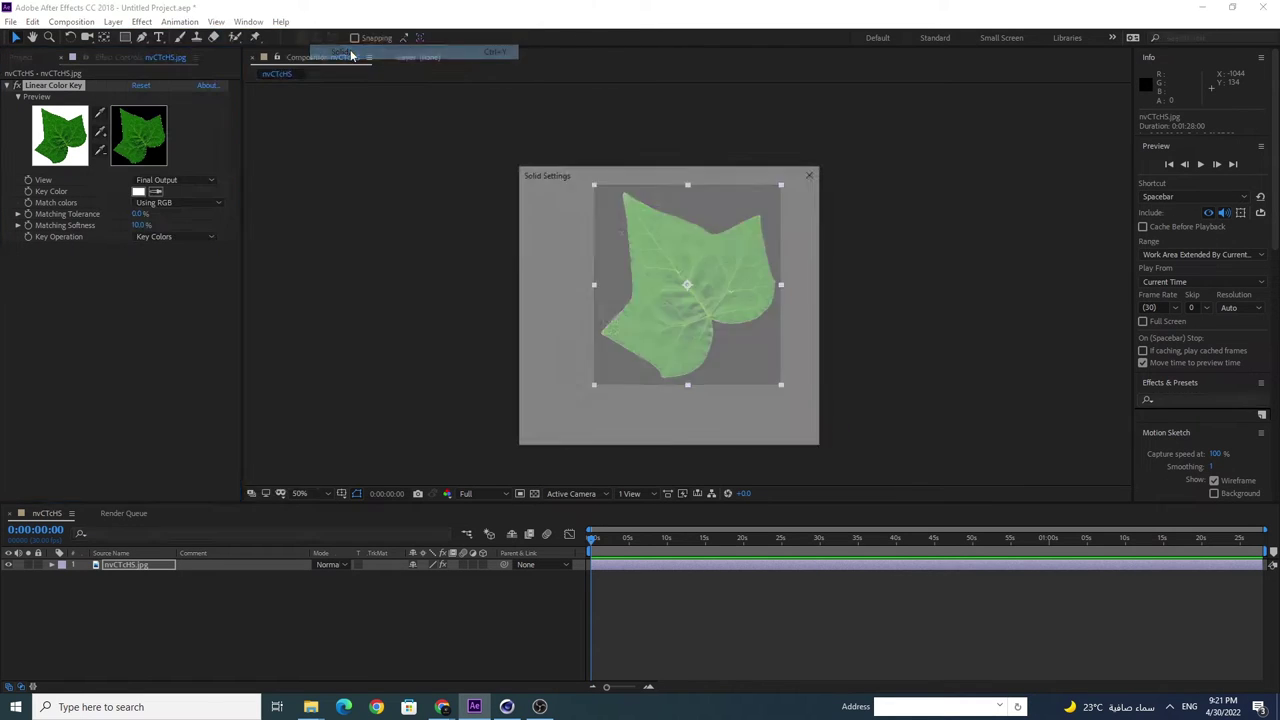
click(656, 355)
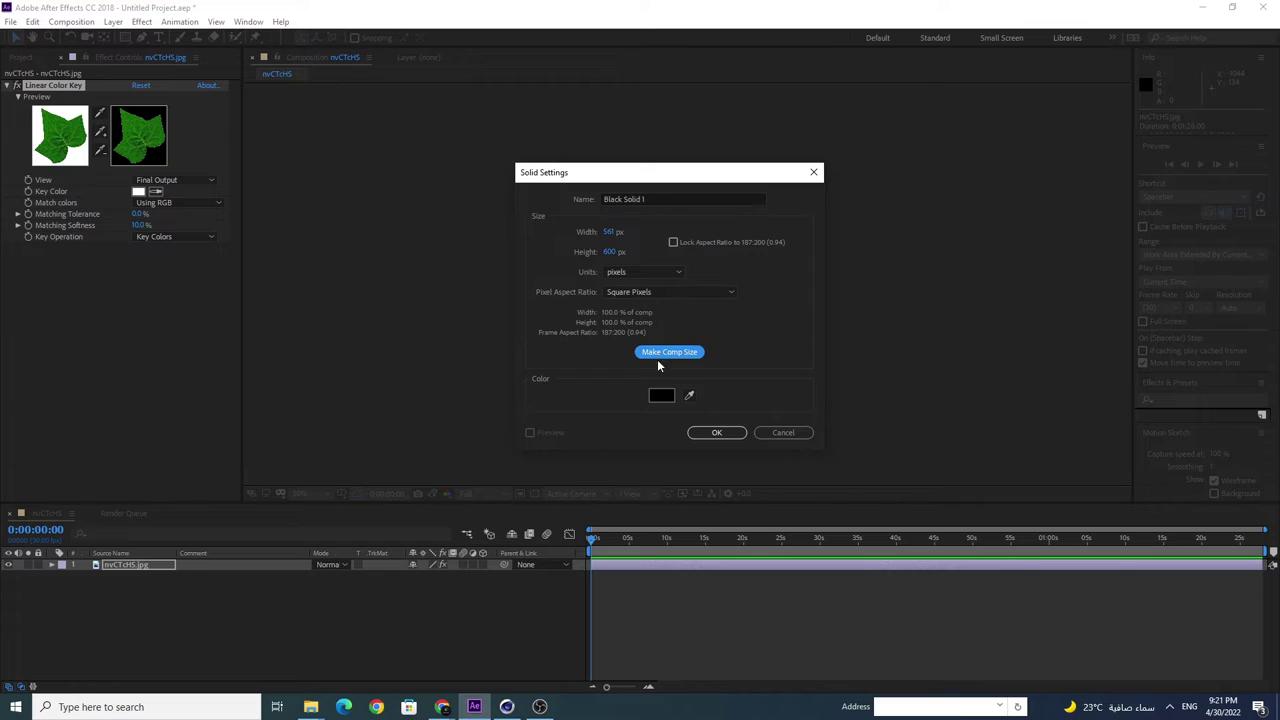
click(740, 434)
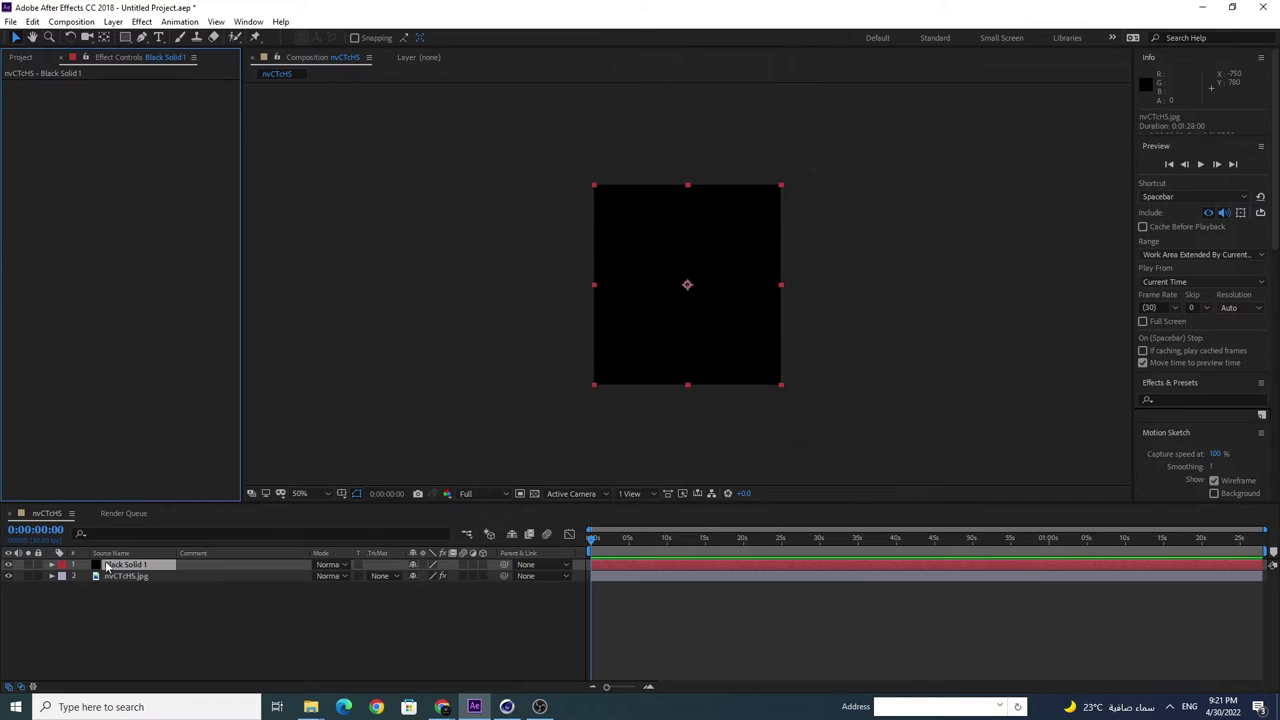
drag(110, 566, 121, 588)
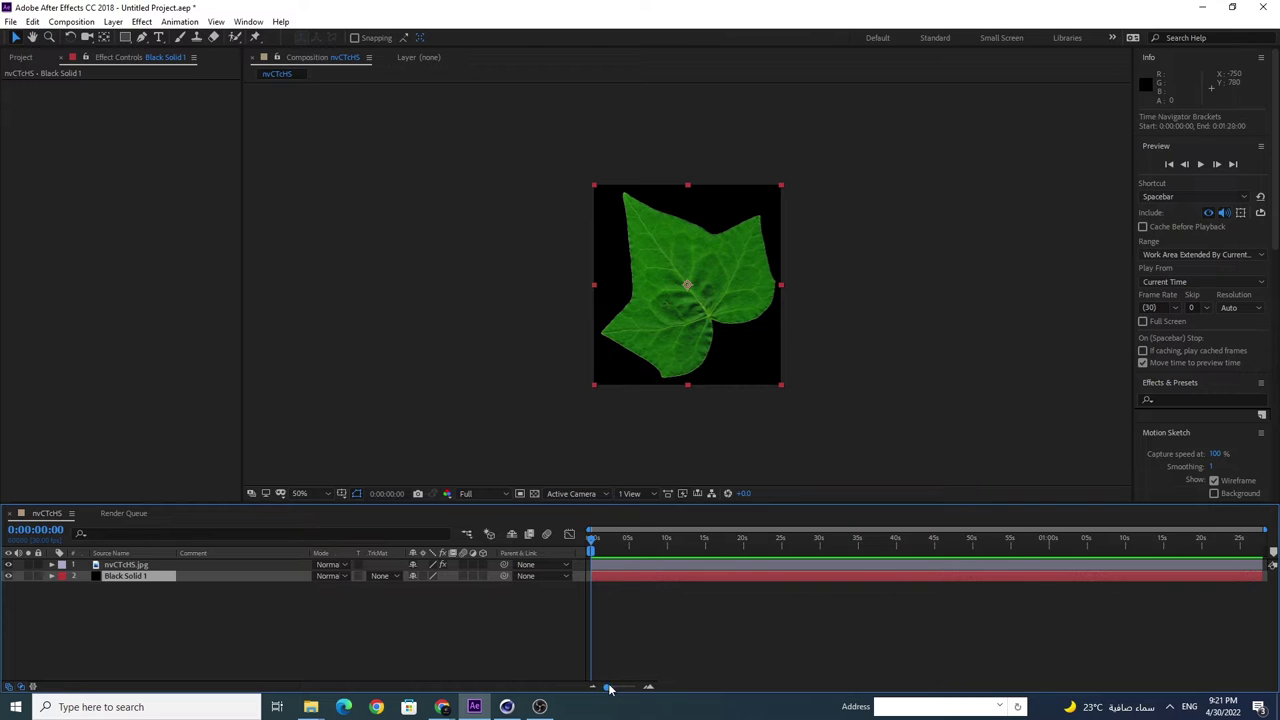
drag(606, 686, 636, 687)
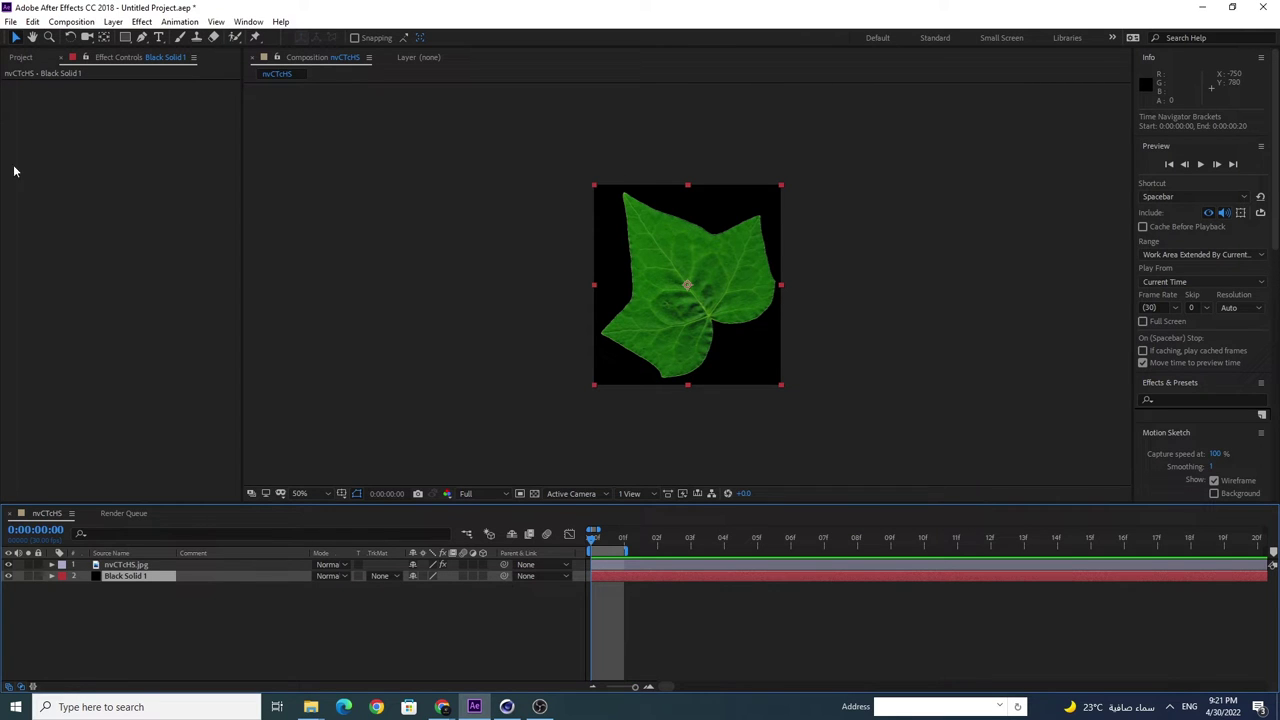
Step: Render the nvCTcHS composition as a PNG Sequence
click(71, 21)
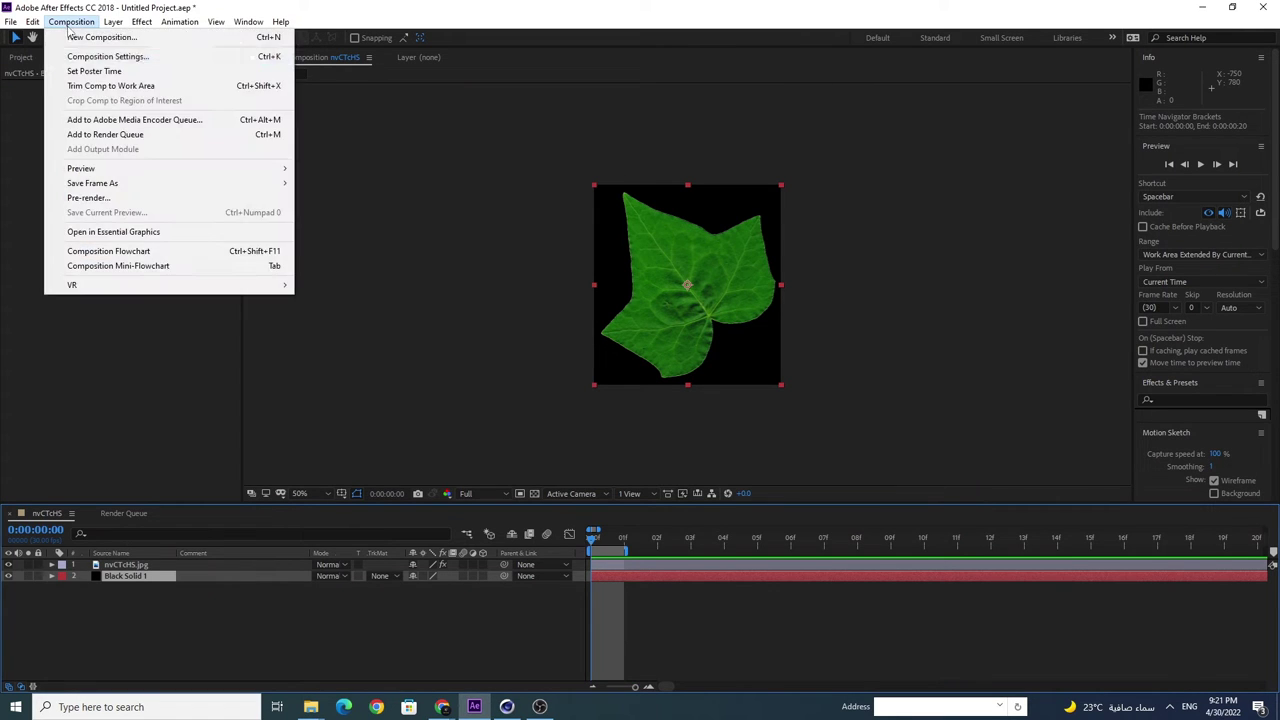
click(119, 135)
click(107, 602)
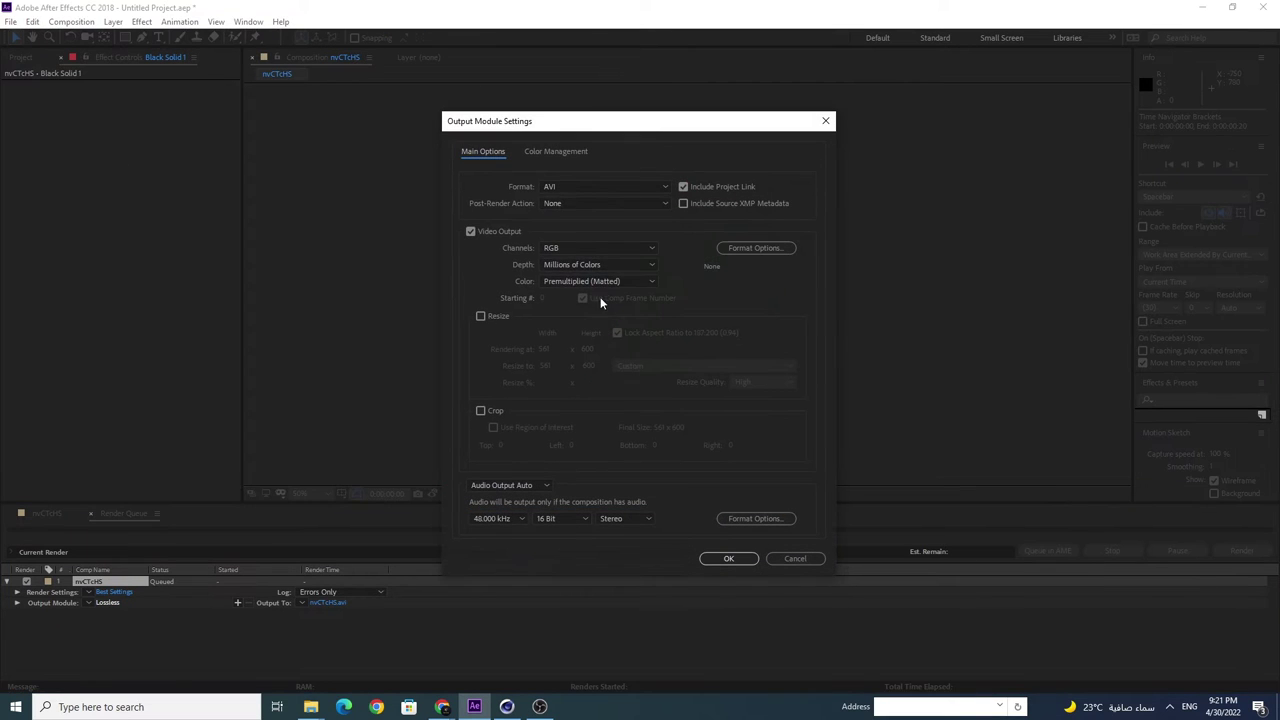
click(566, 185)
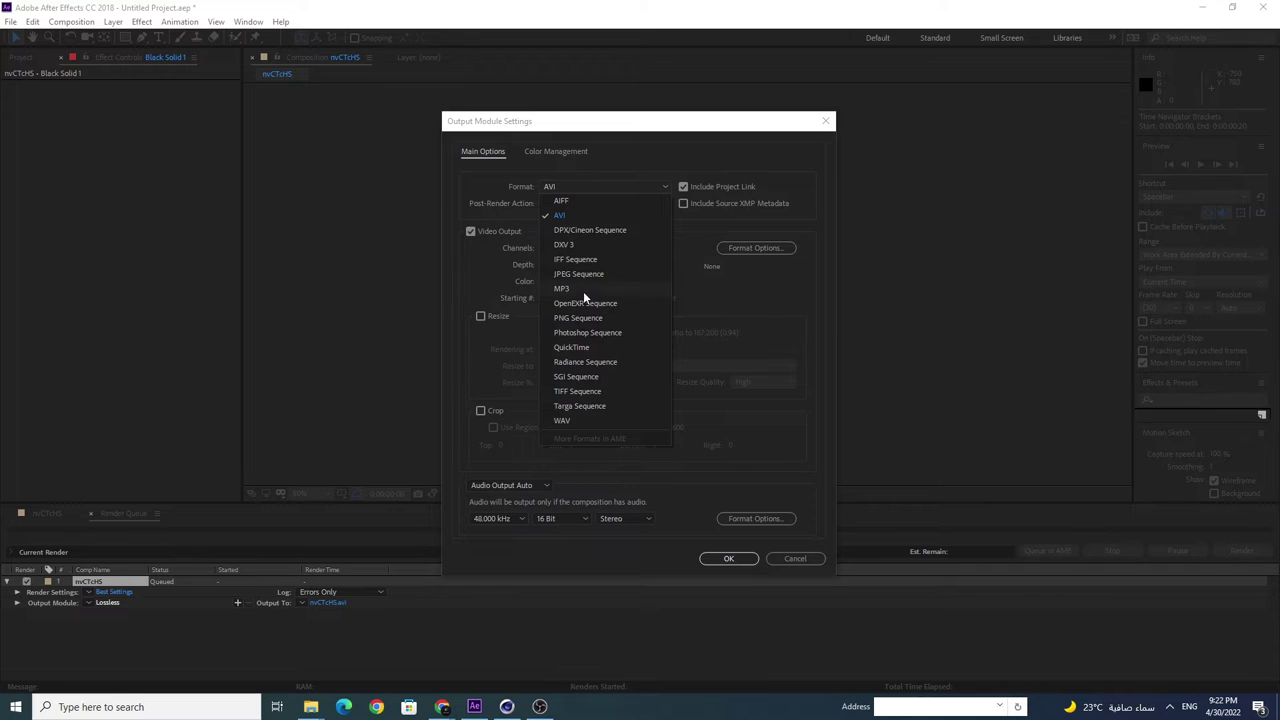
click(583, 318)
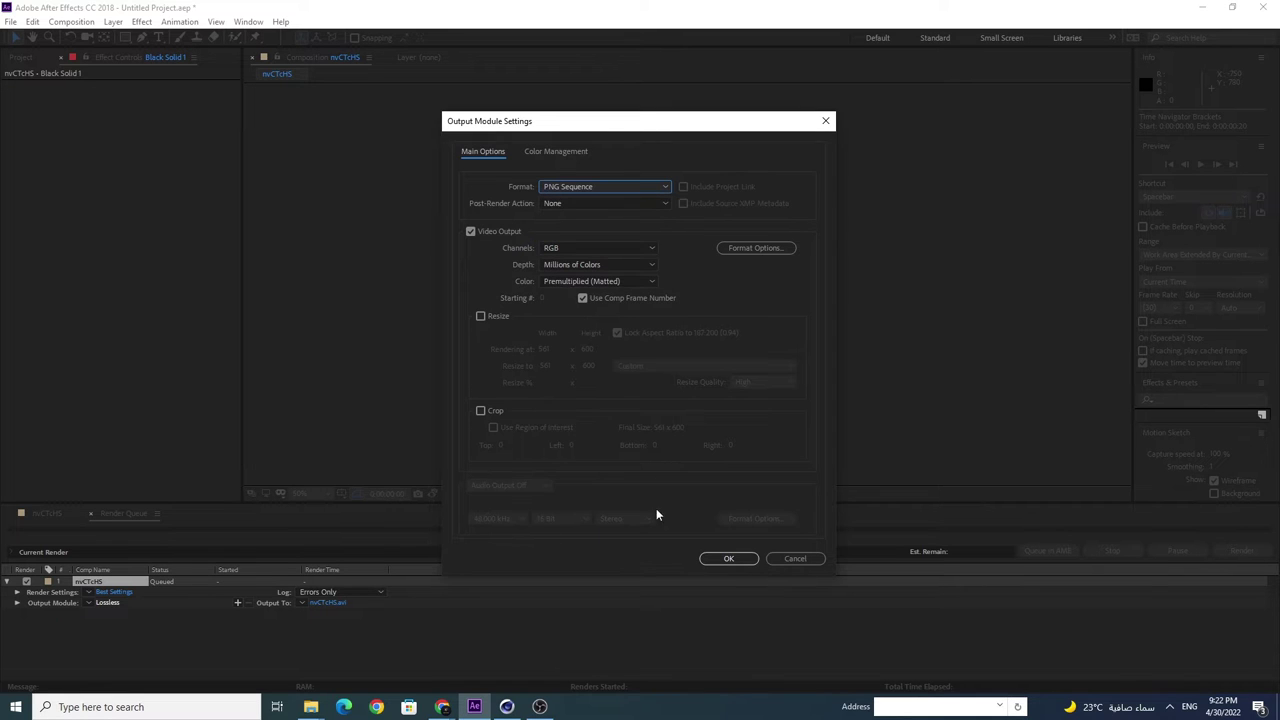
click(728, 558)
click(1214, 550)
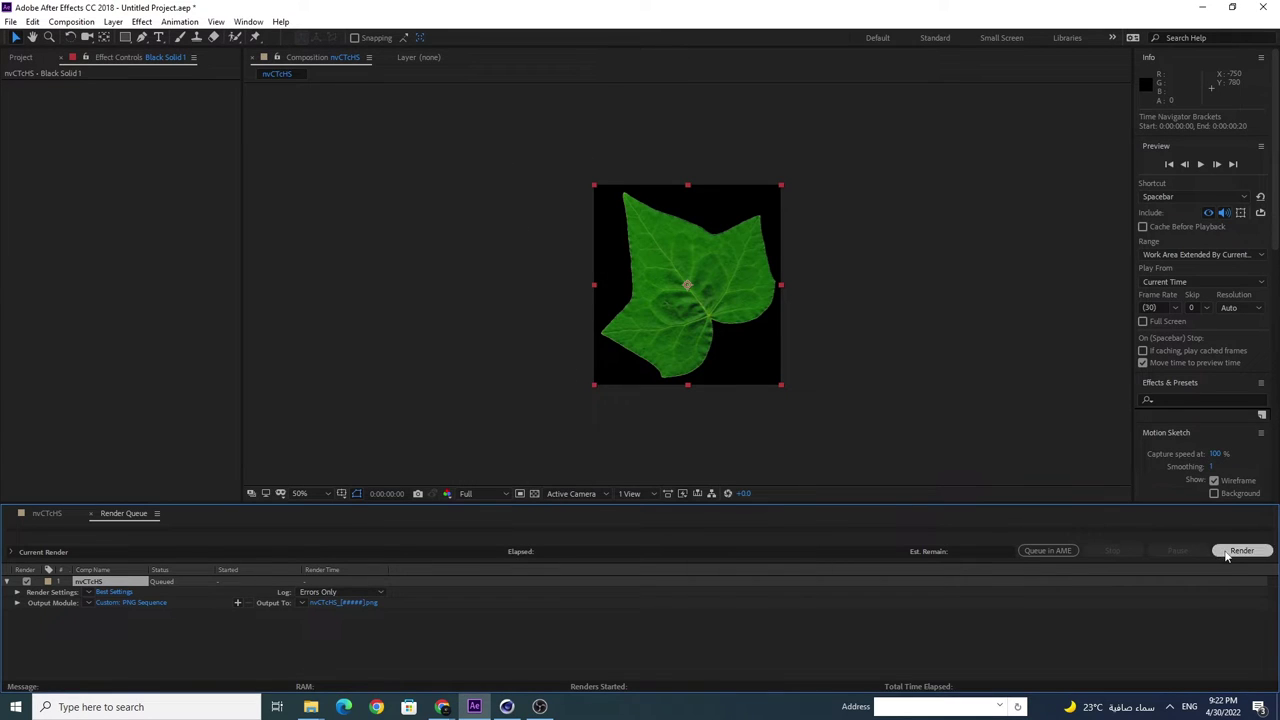
click(507, 707)
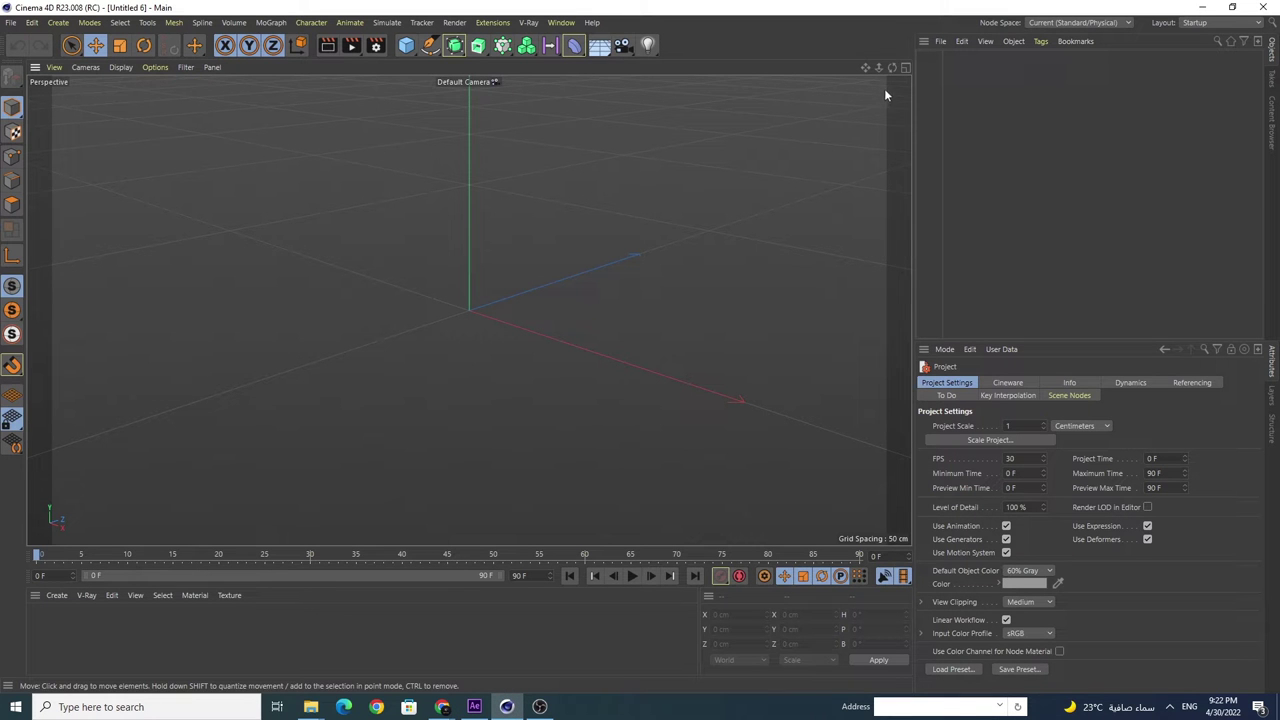
Step: Add a plane and scale it down to 51.2 cm
click(406, 45)
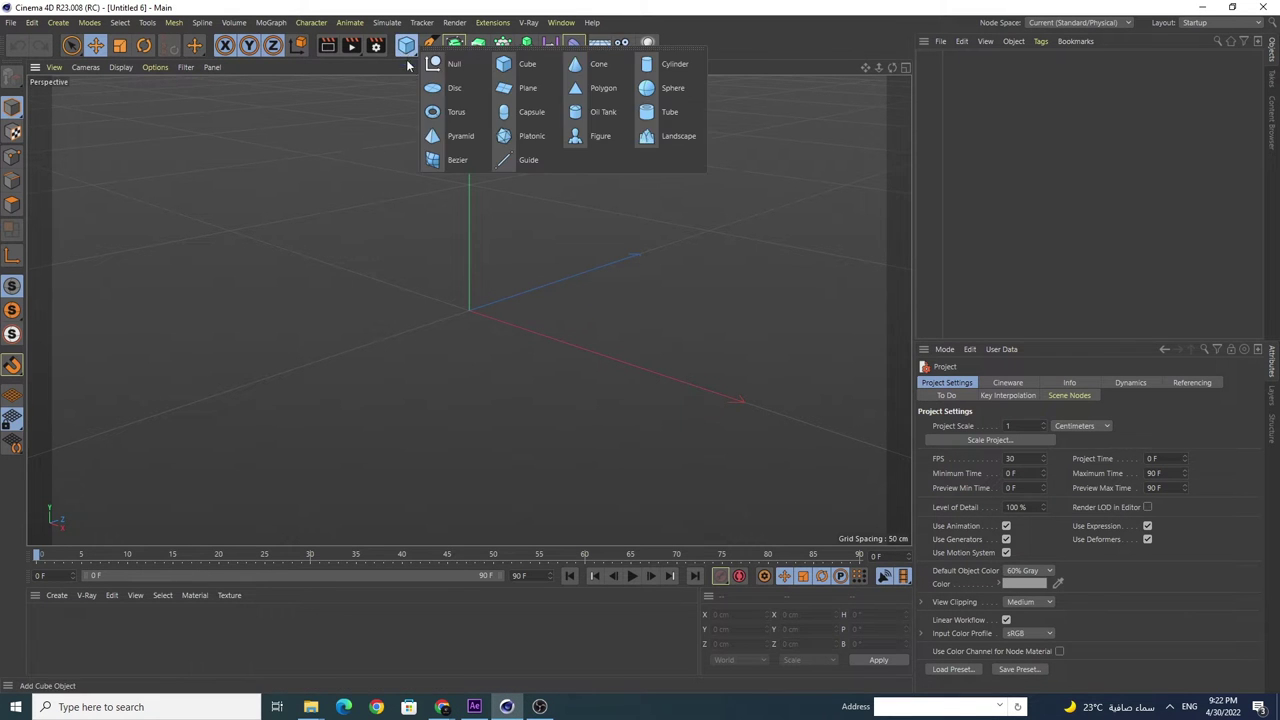
click(526, 86)
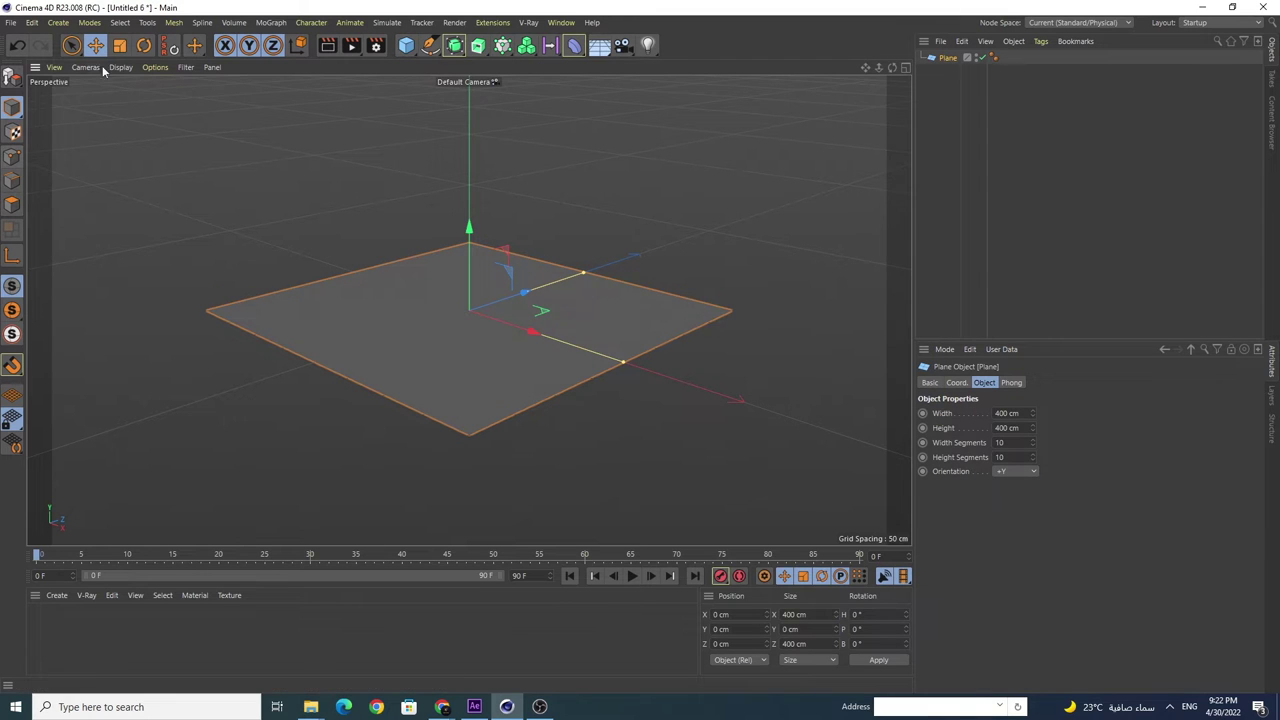
click(119, 45)
drag(755, 254, 229, 391)
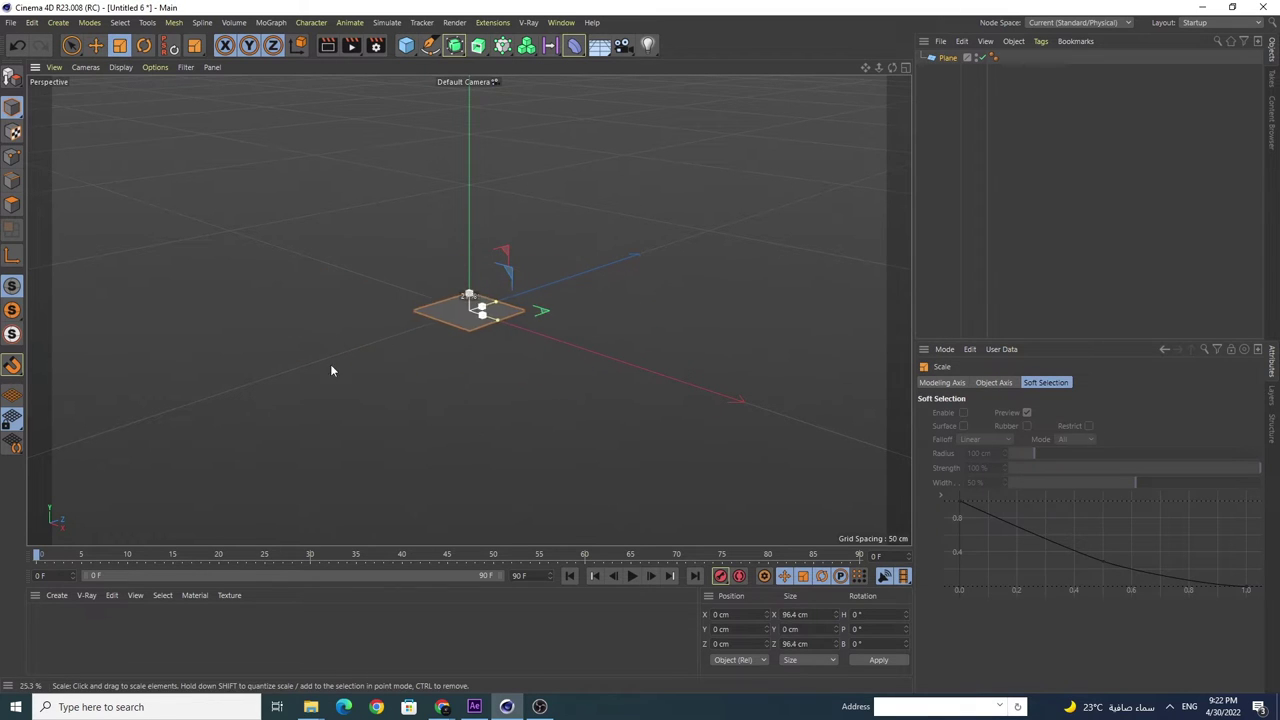
Step: Create a material with nvCTcHS_00000.png as its Color texture
double_click(45, 628)
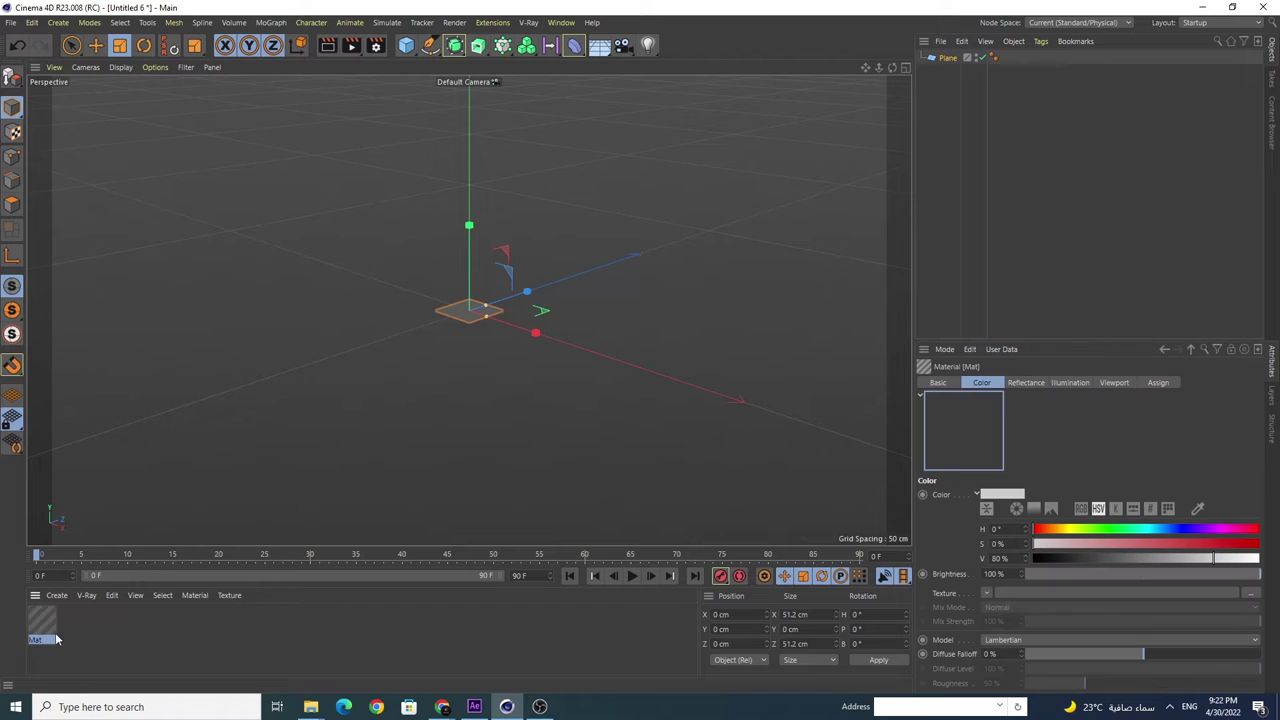
double_click(42, 627)
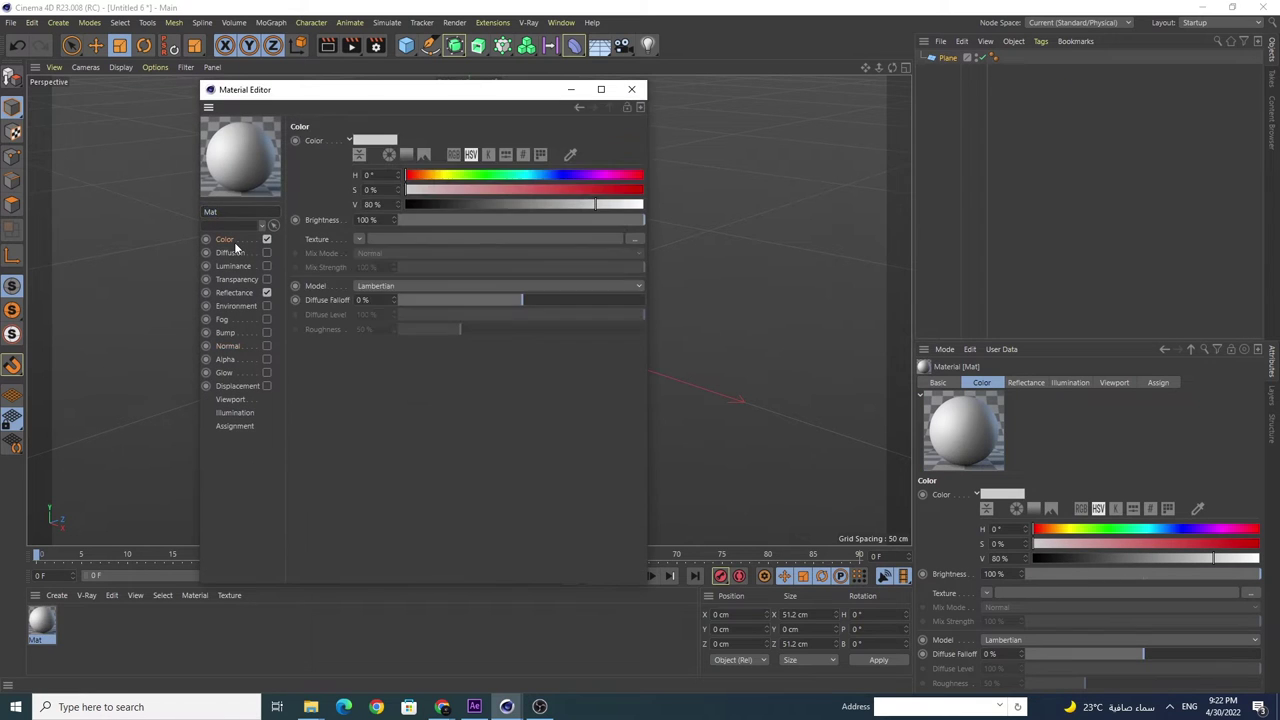
click(634, 240)
click(527, 210)
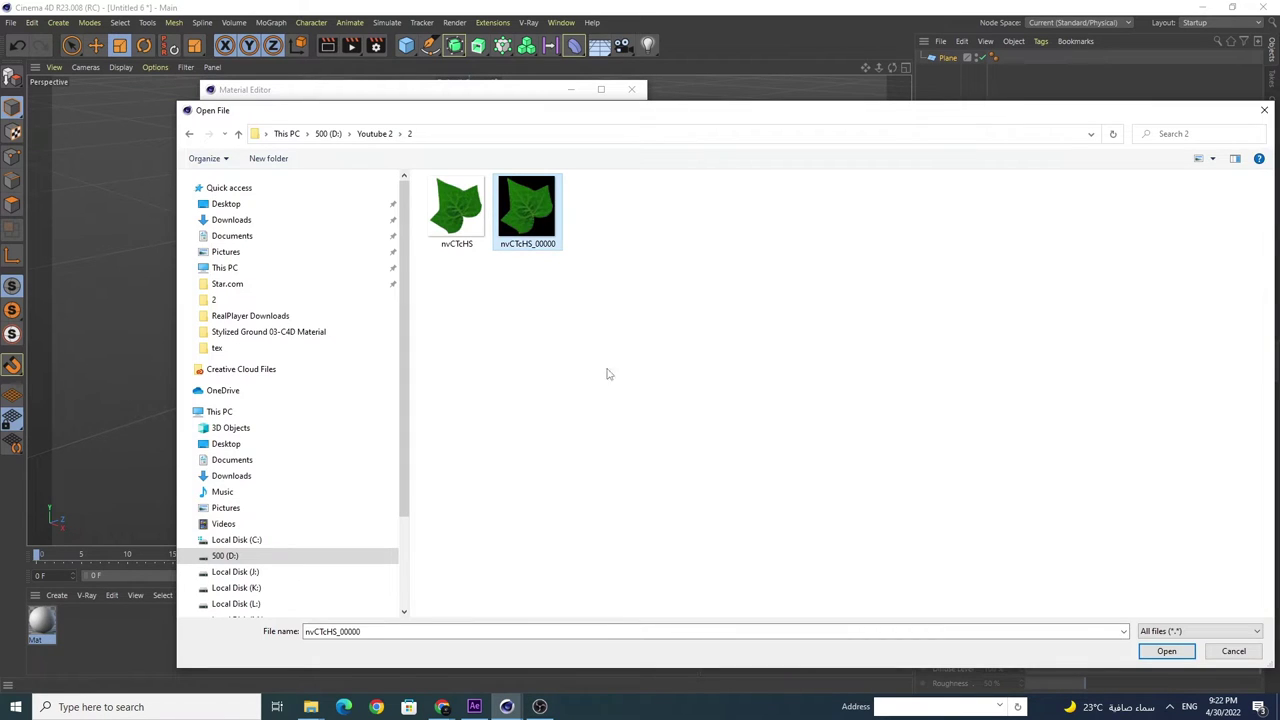
click(1163, 651)
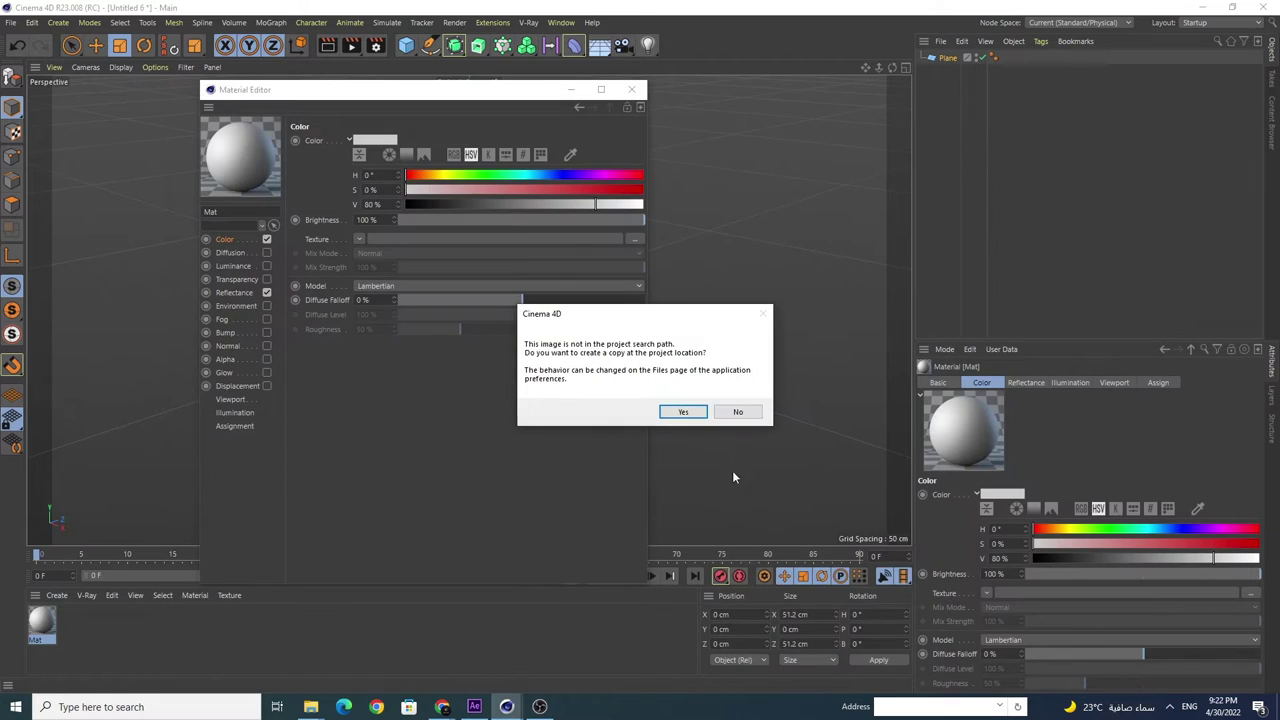
click(740, 411)
click(233, 362)
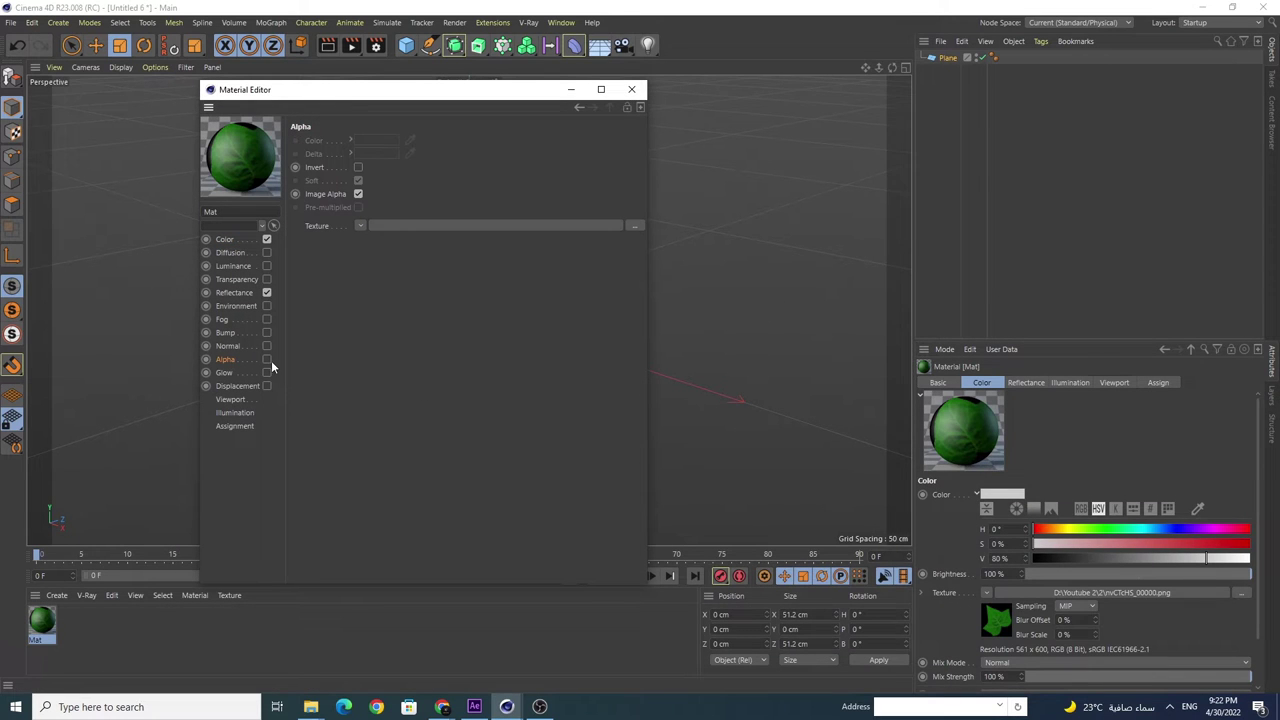
Step: Enable Alpha and load the nvCTcHS_00000 leaf image as its texture
click(267, 360)
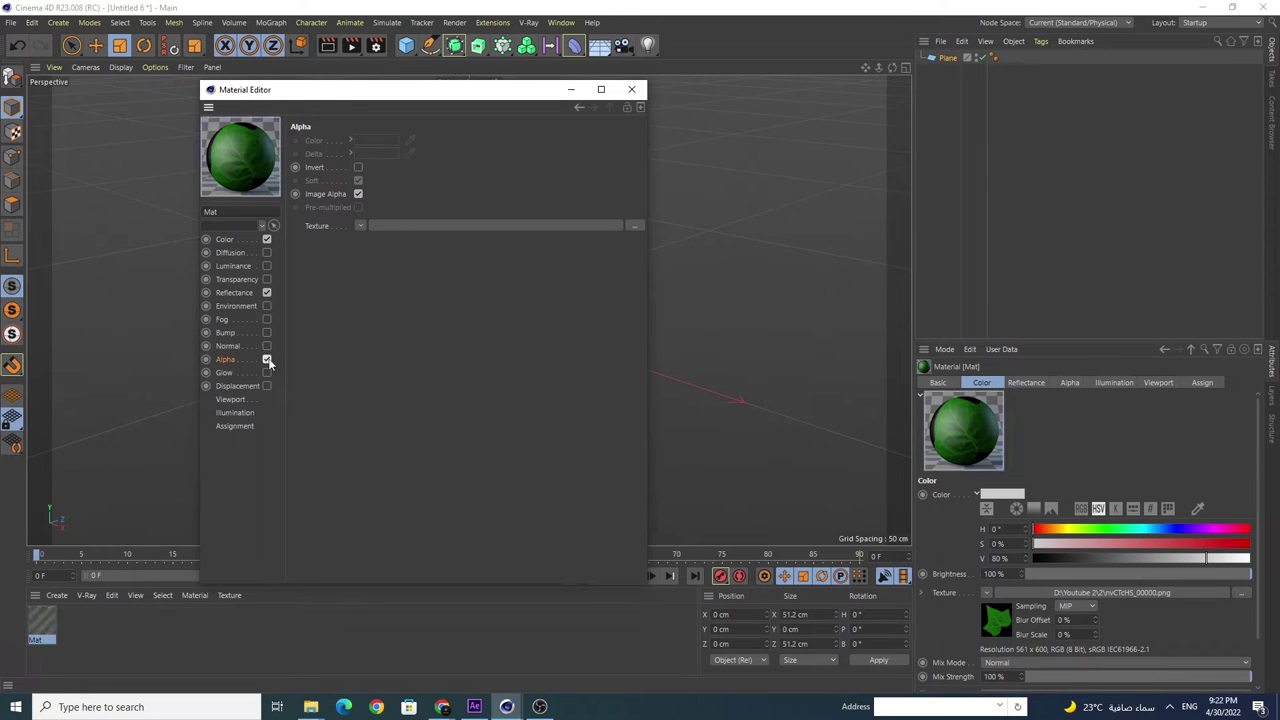
click(640, 230)
click(527, 210)
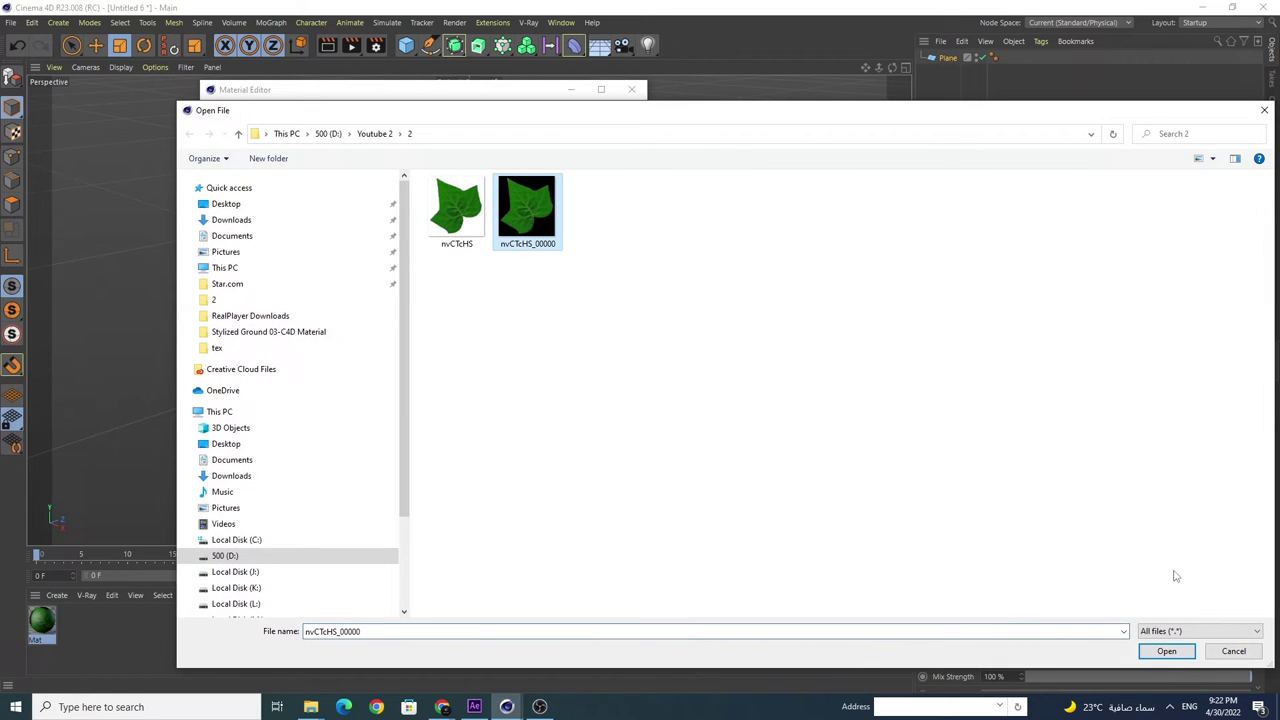
click(1167, 651)
click(683, 412)
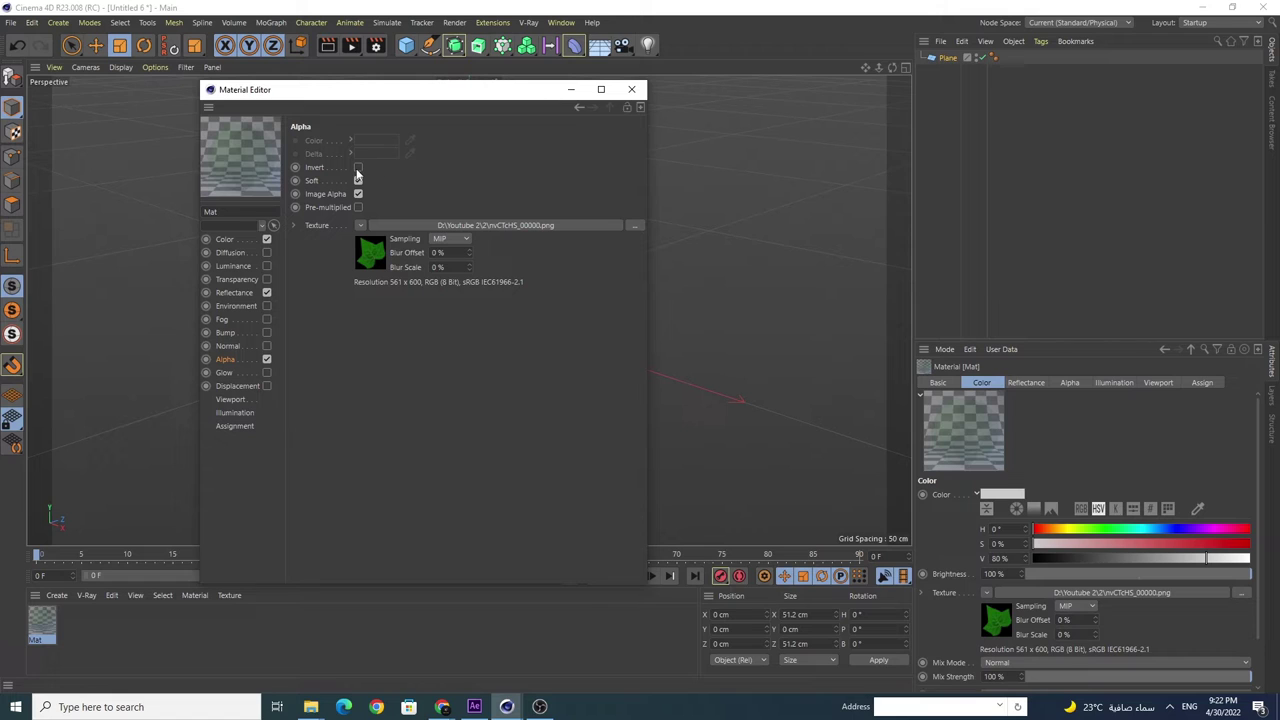
Step: Turn off Invert and Soft alpha and set the Alpha Color to black
click(358, 168)
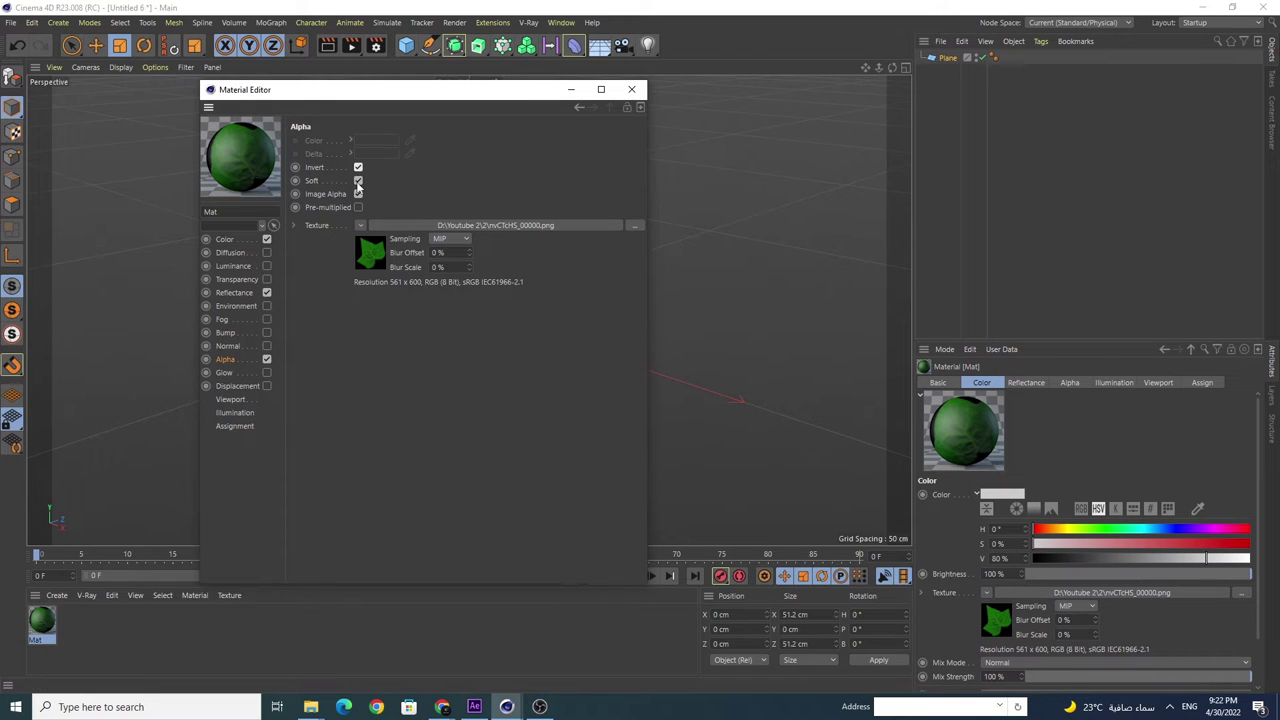
click(357, 182)
click(357, 182)
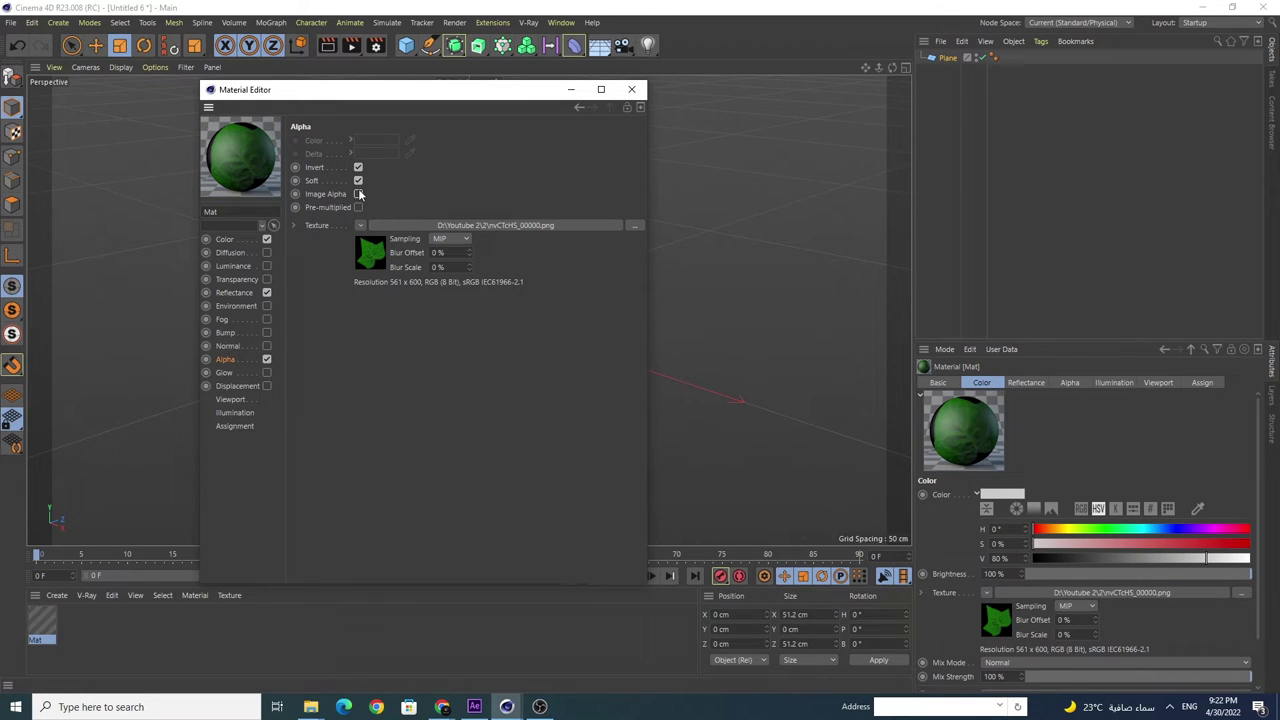
click(358, 182)
click(358, 168)
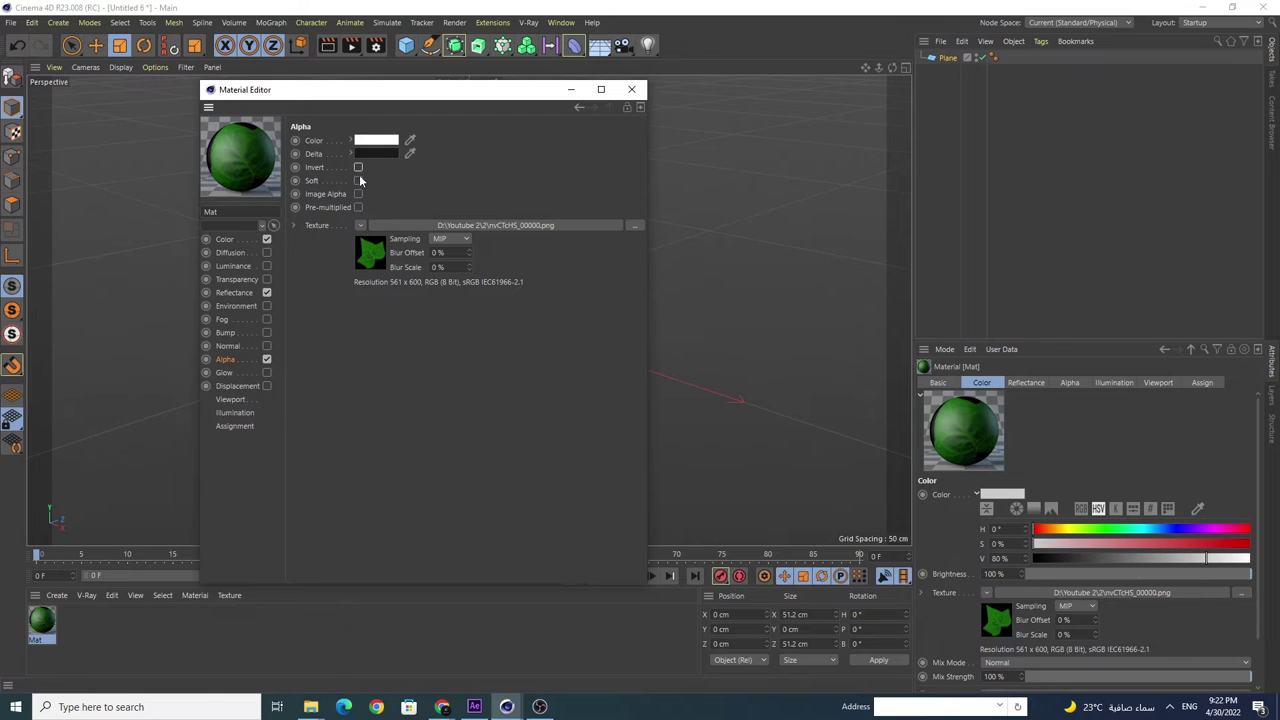
click(376, 140)
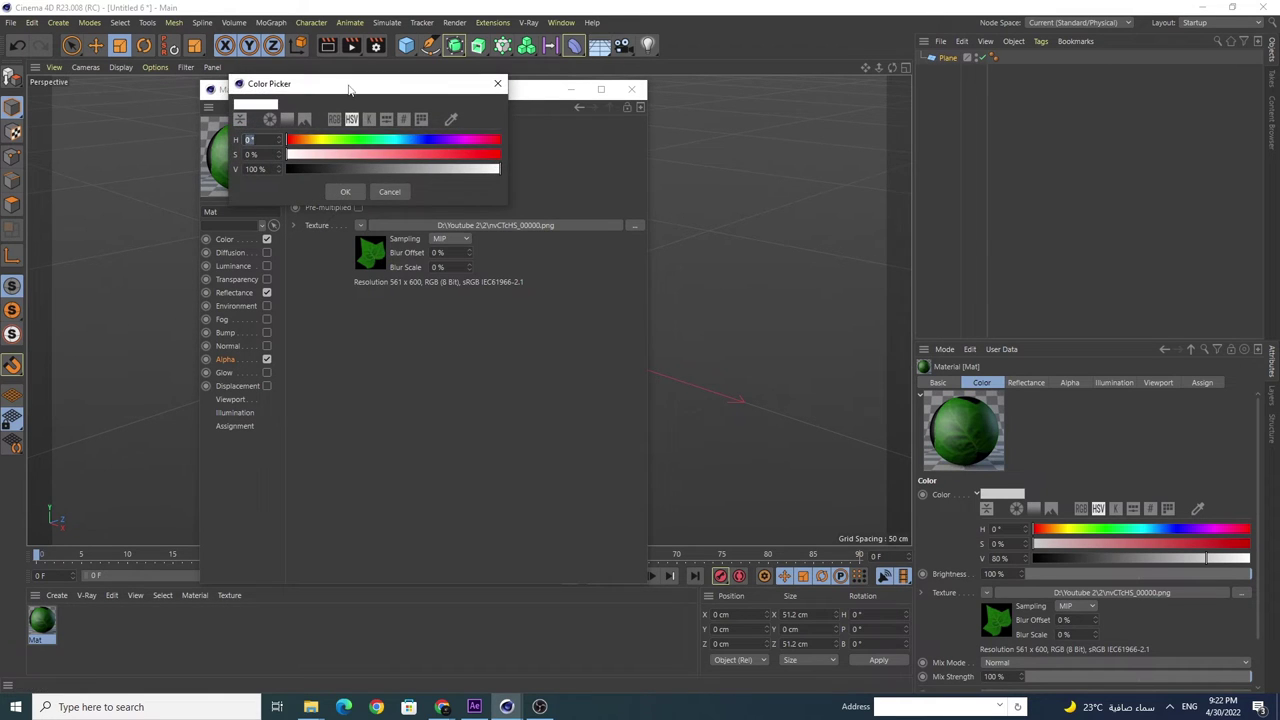
drag(349, 89, 612, 142)
click(586, 224)
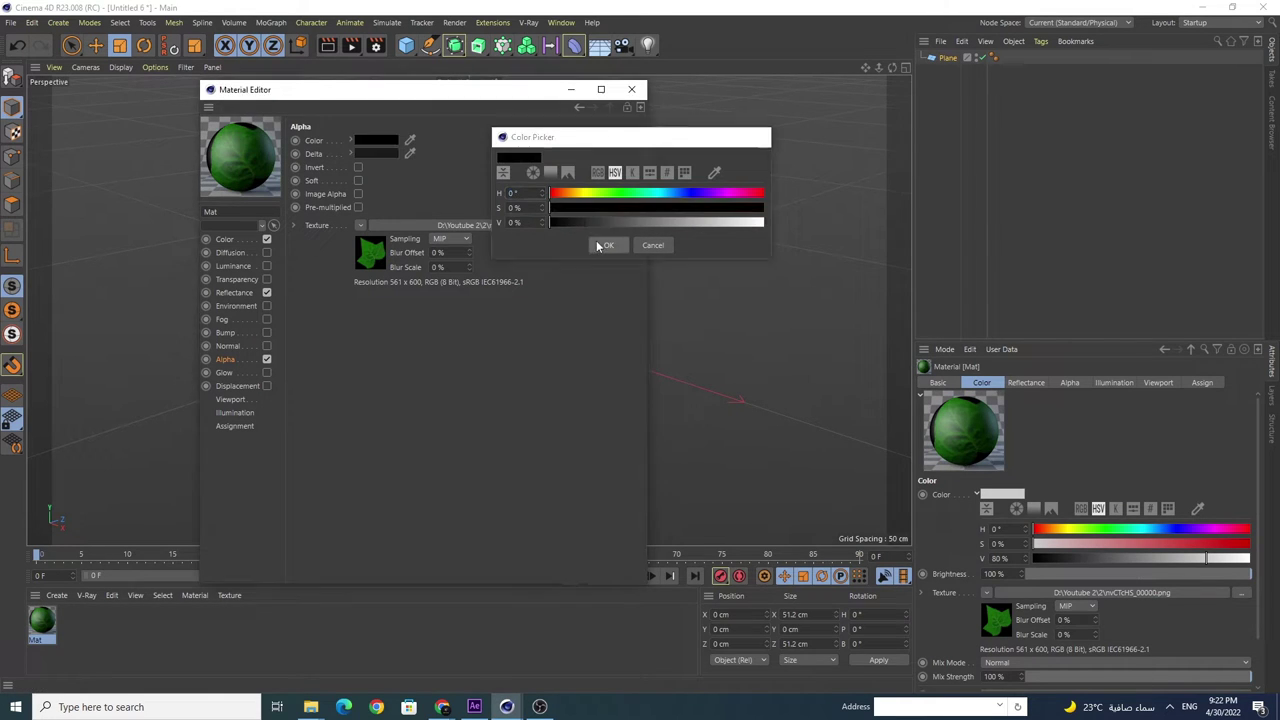
click(598, 242)
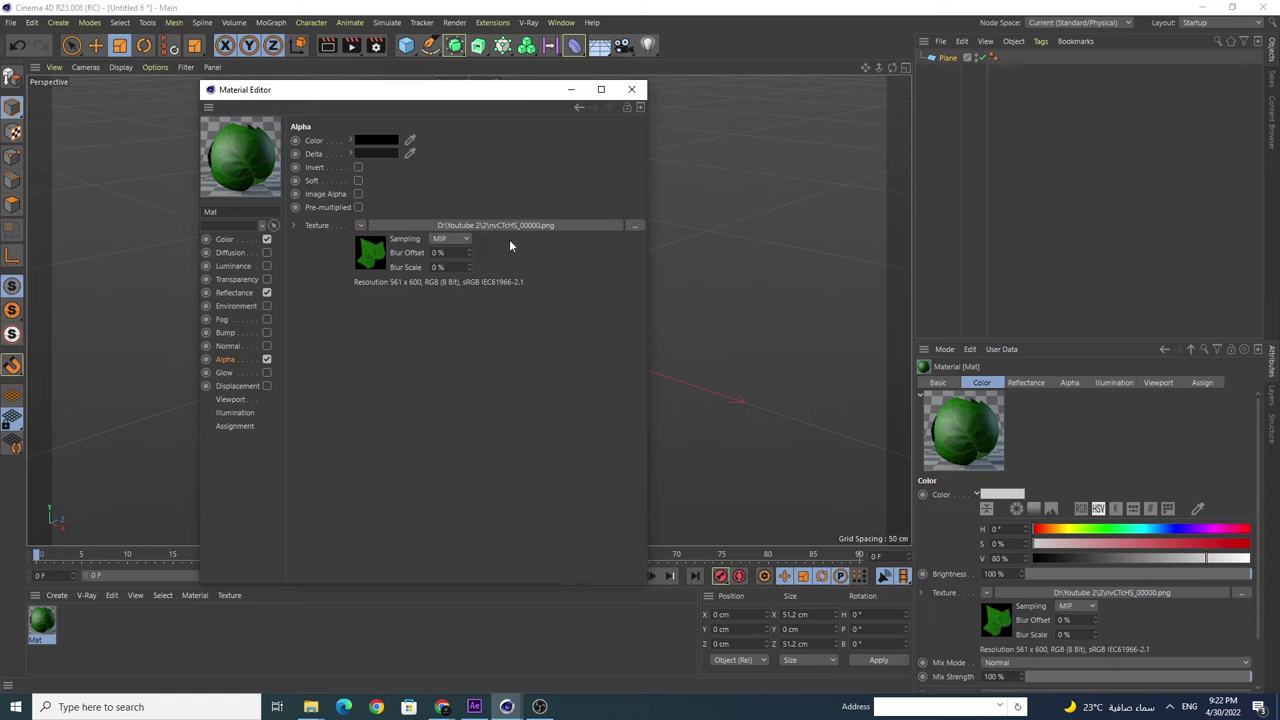
click(631, 89)
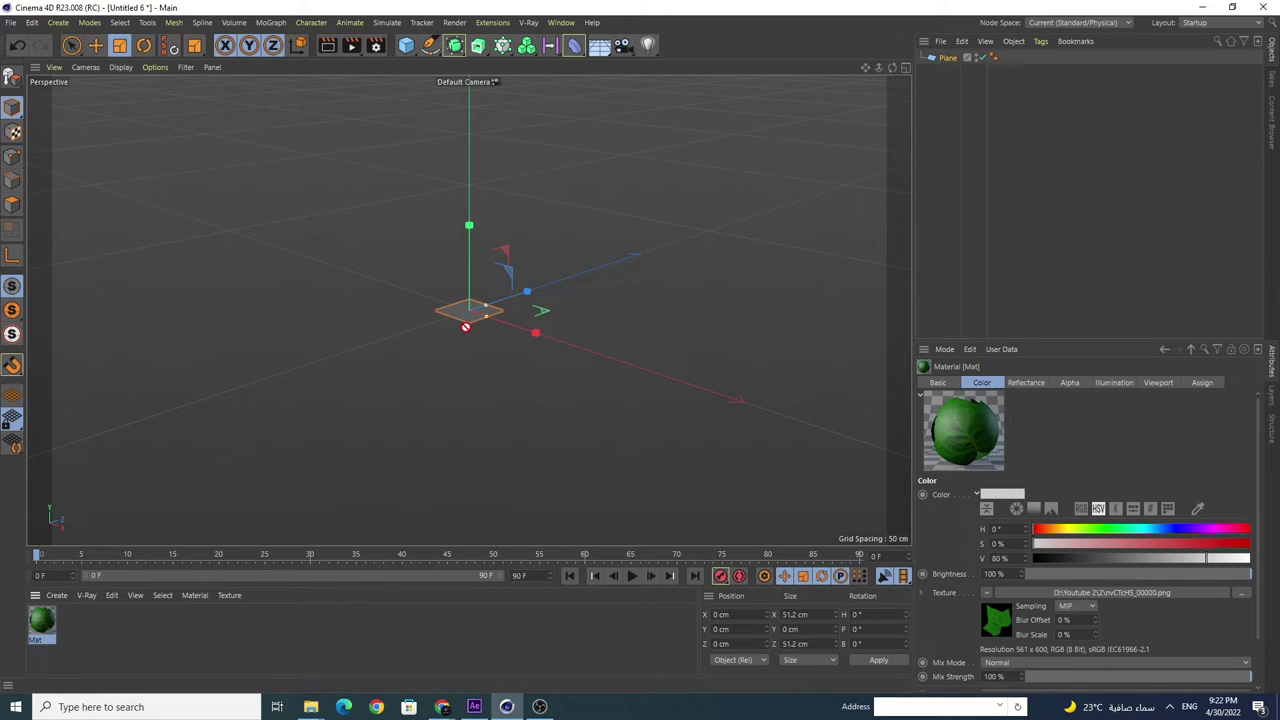
Step: Apply Mat to the plane and delete its Default Specular reflectance layer
drag(465, 327, 470, 312)
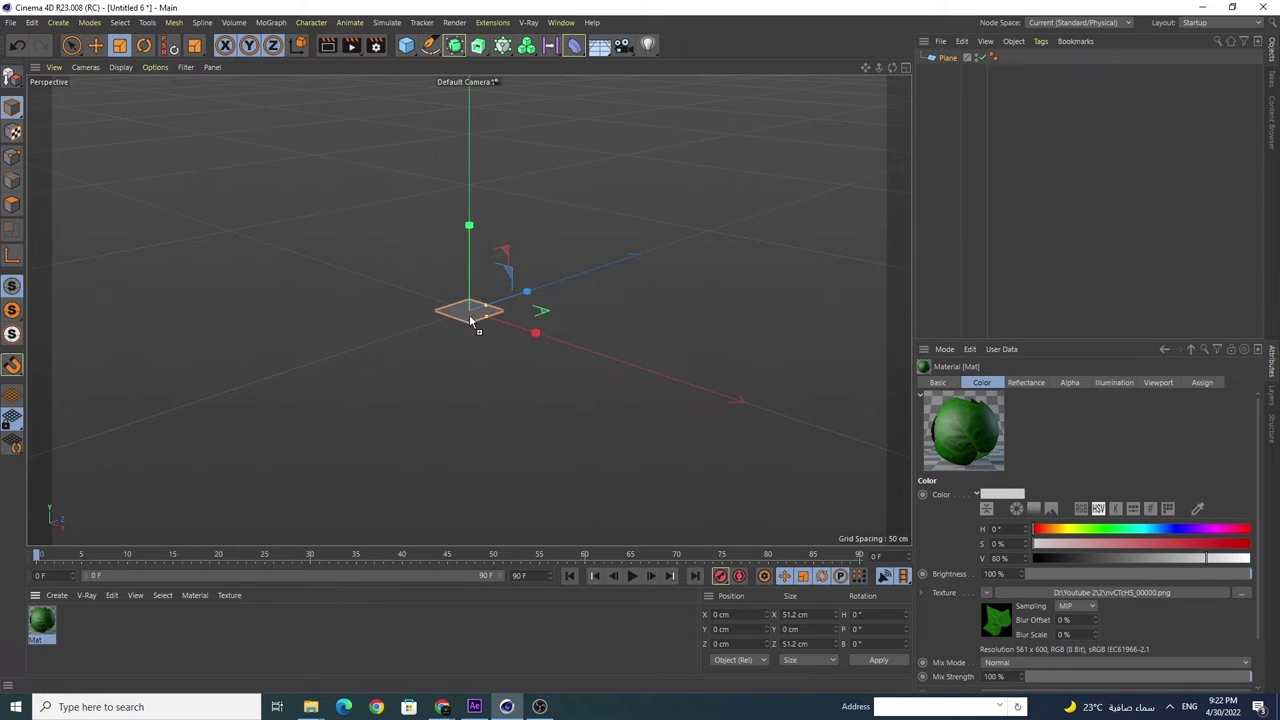
double_click(44, 621)
click(235, 292)
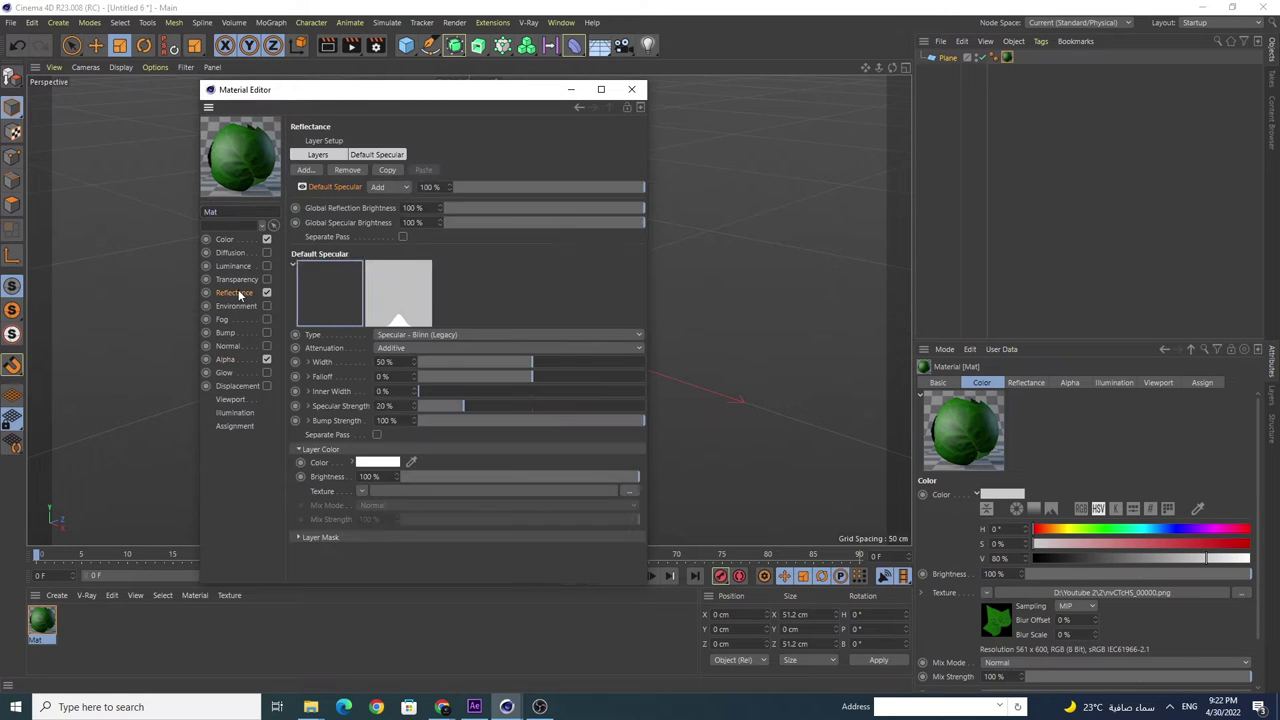
click(347, 170)
Step: Add a Reflection (Legacy) layer at 20% with bump strength 15%
click(318, 174)
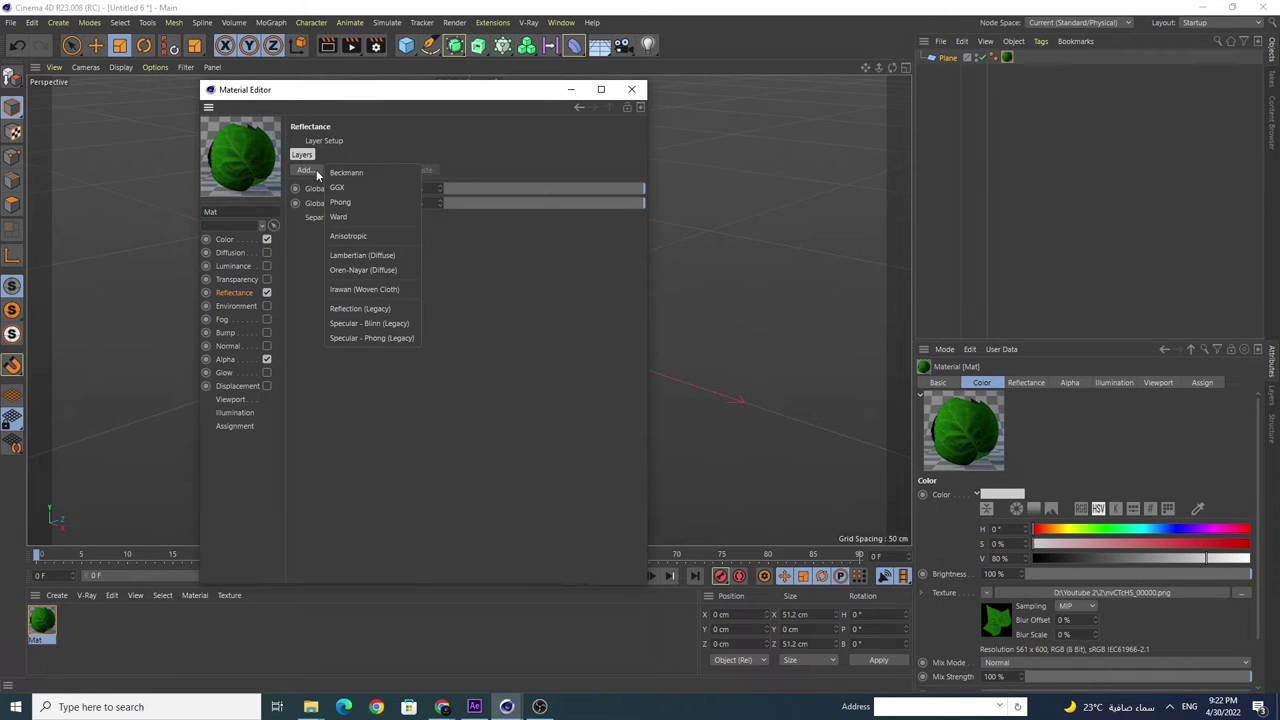
click(375, 310)
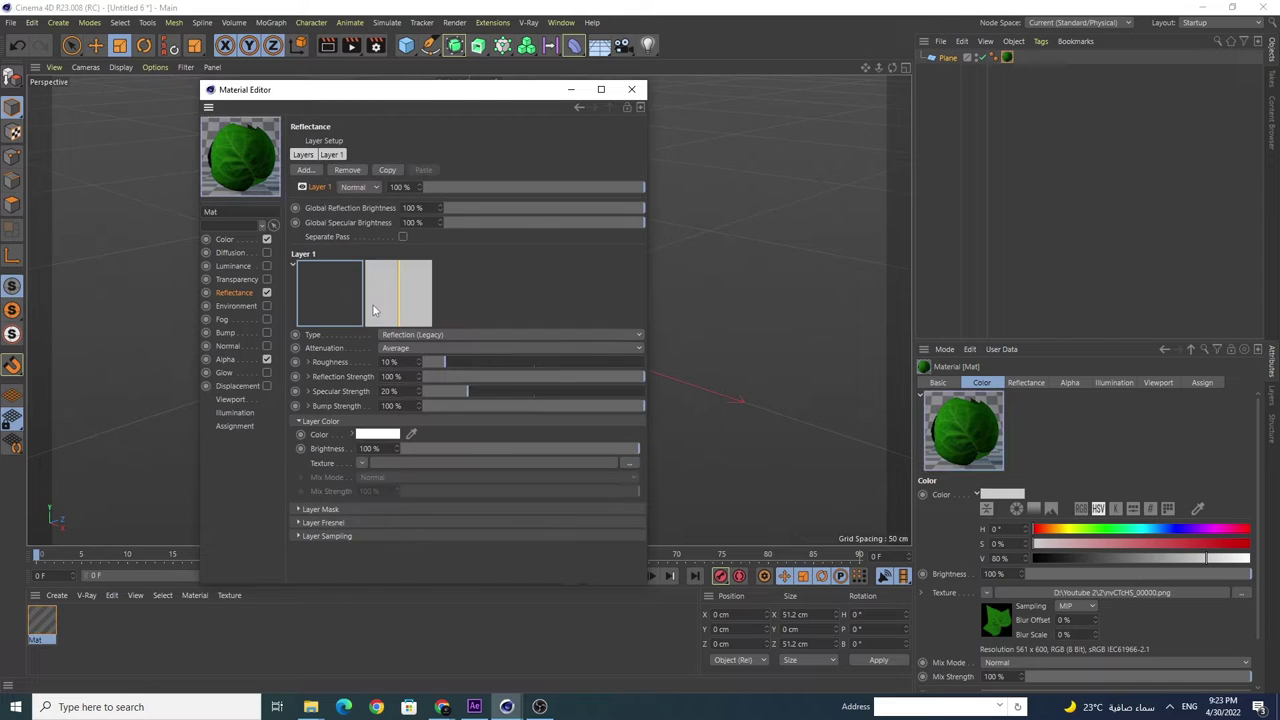
drag(458, 186, 421, 186)
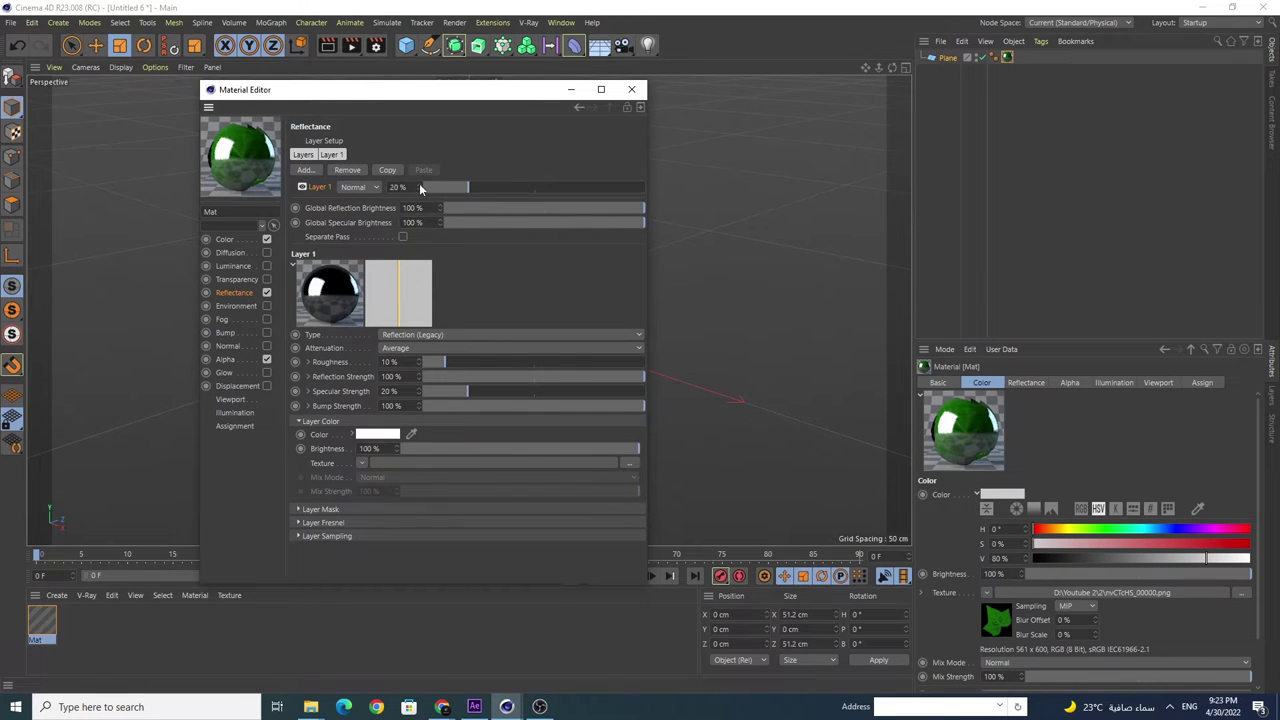
click(468, 405)
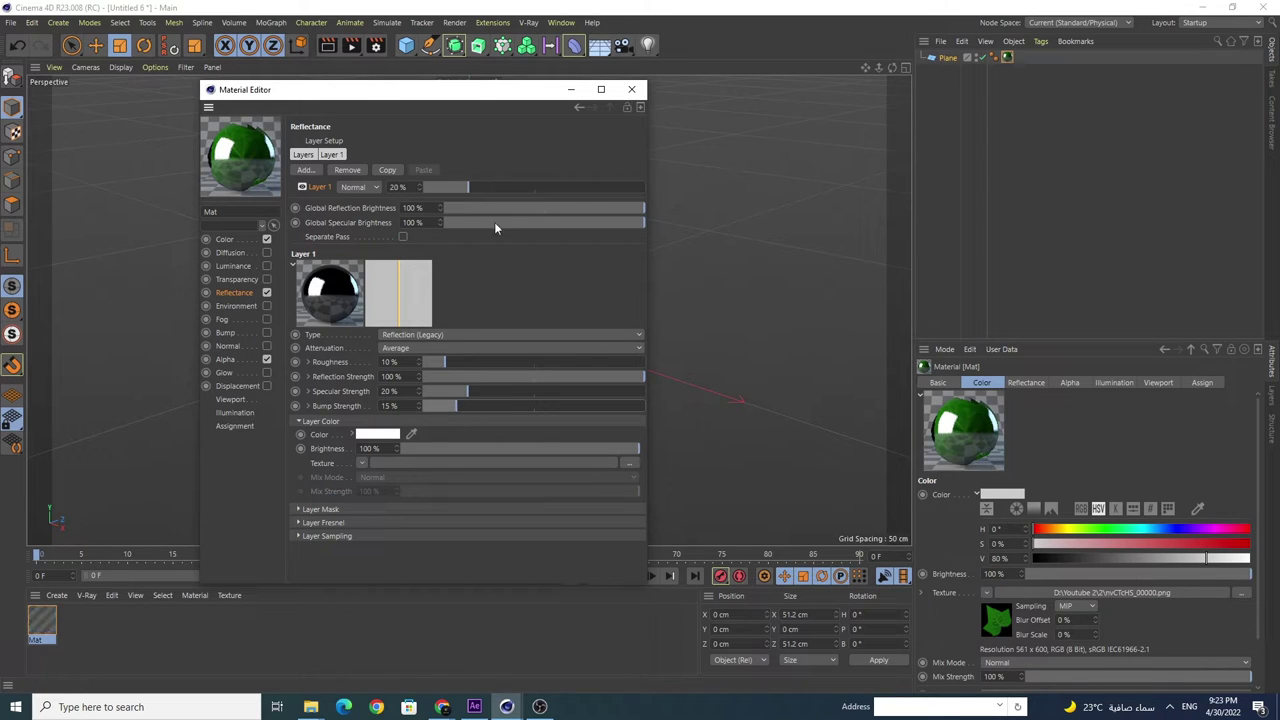
click(631, 89)
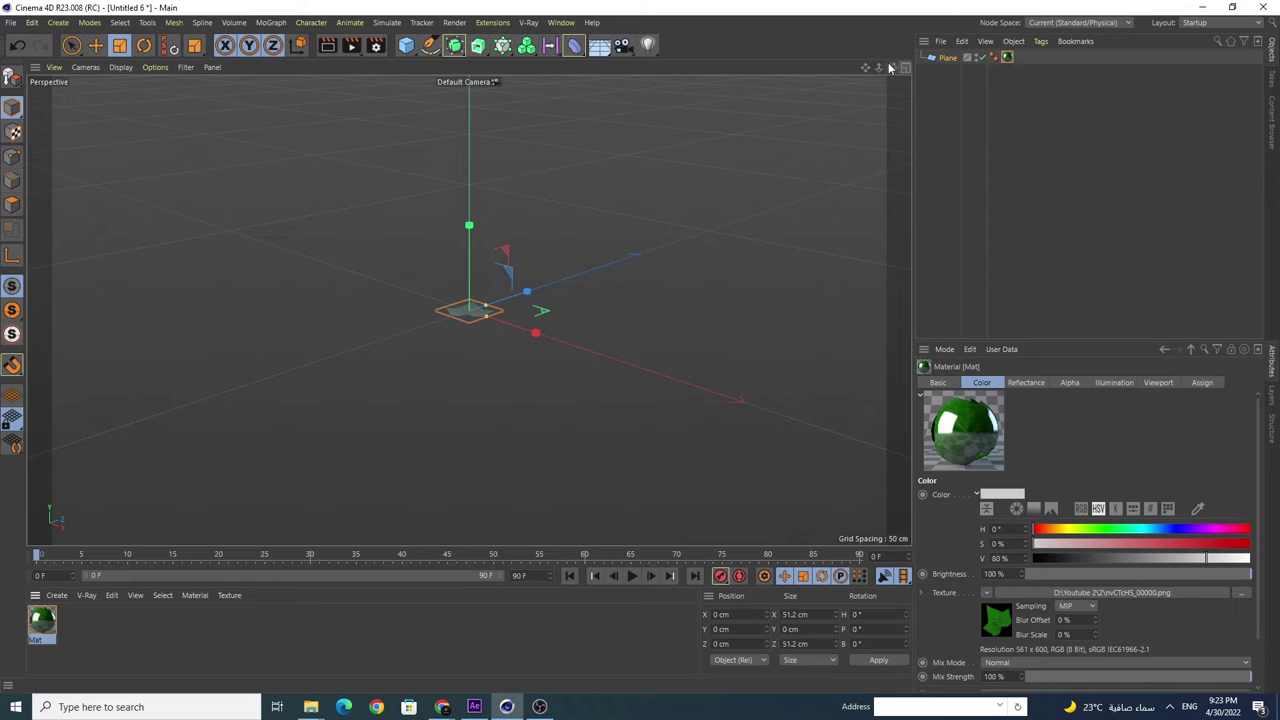
Step: Preview-render the leaf plane, then split into Perspective, Top, Right and Front views
drag(892, 67, 870, 80)
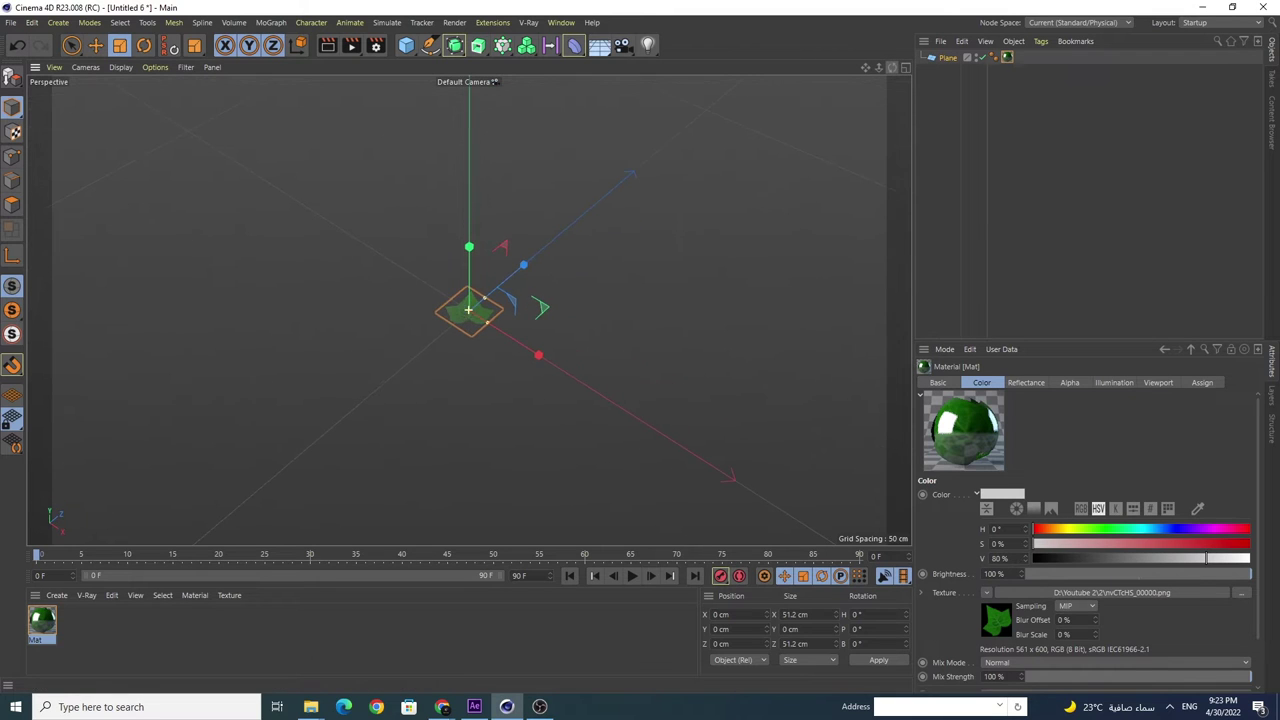
click(327, 45)
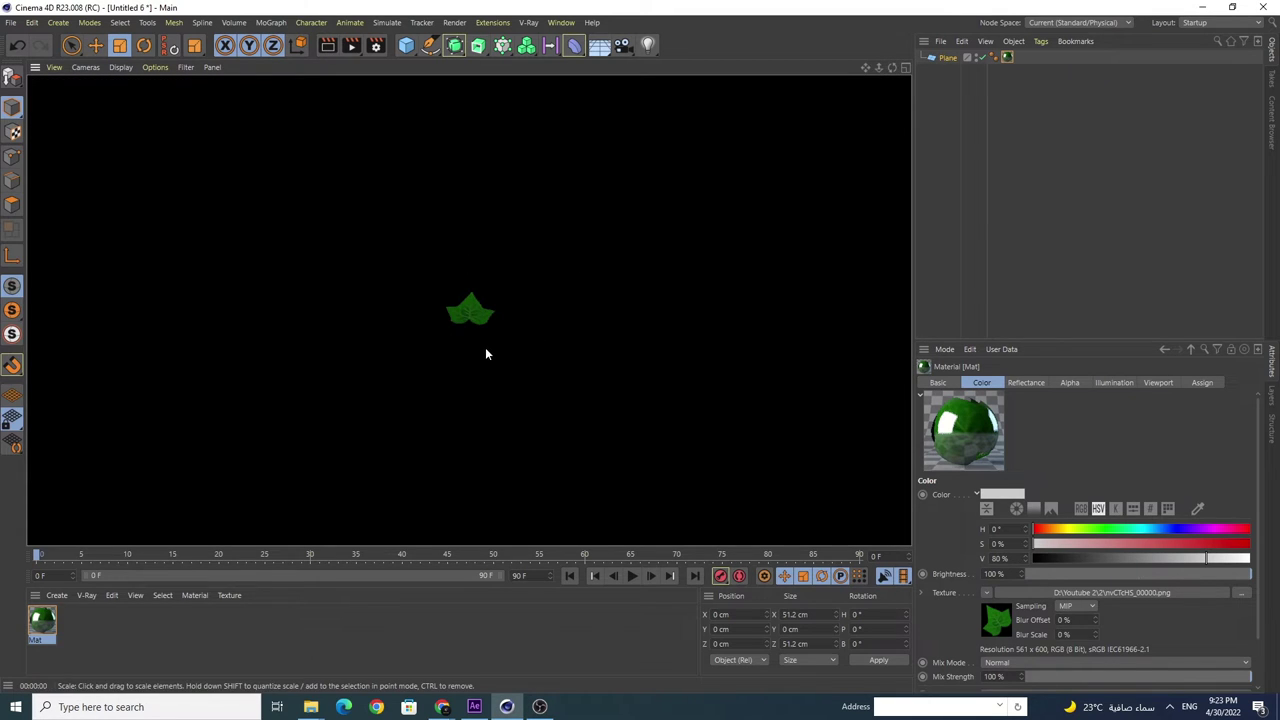
click(672, 215)
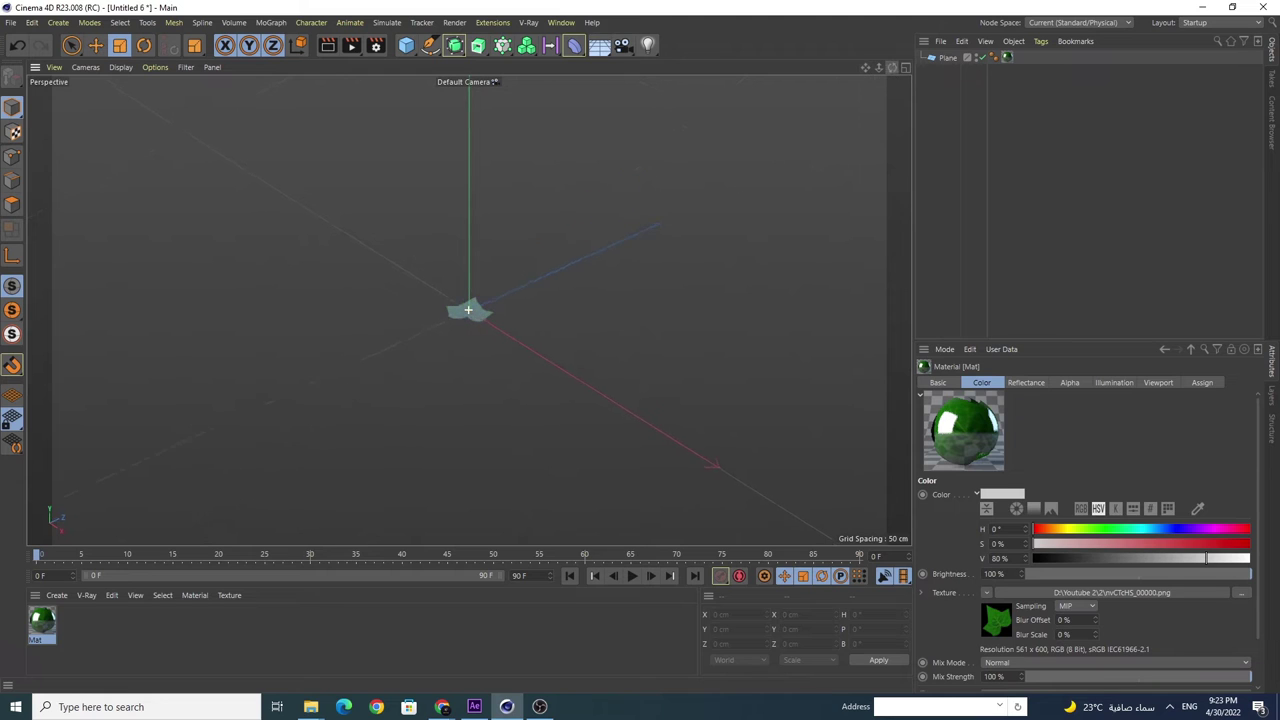
click(905, 67)
Step: Sketch a freehand wavy stem spline in the Right view and maximize the Perspective view
click(430, 45)
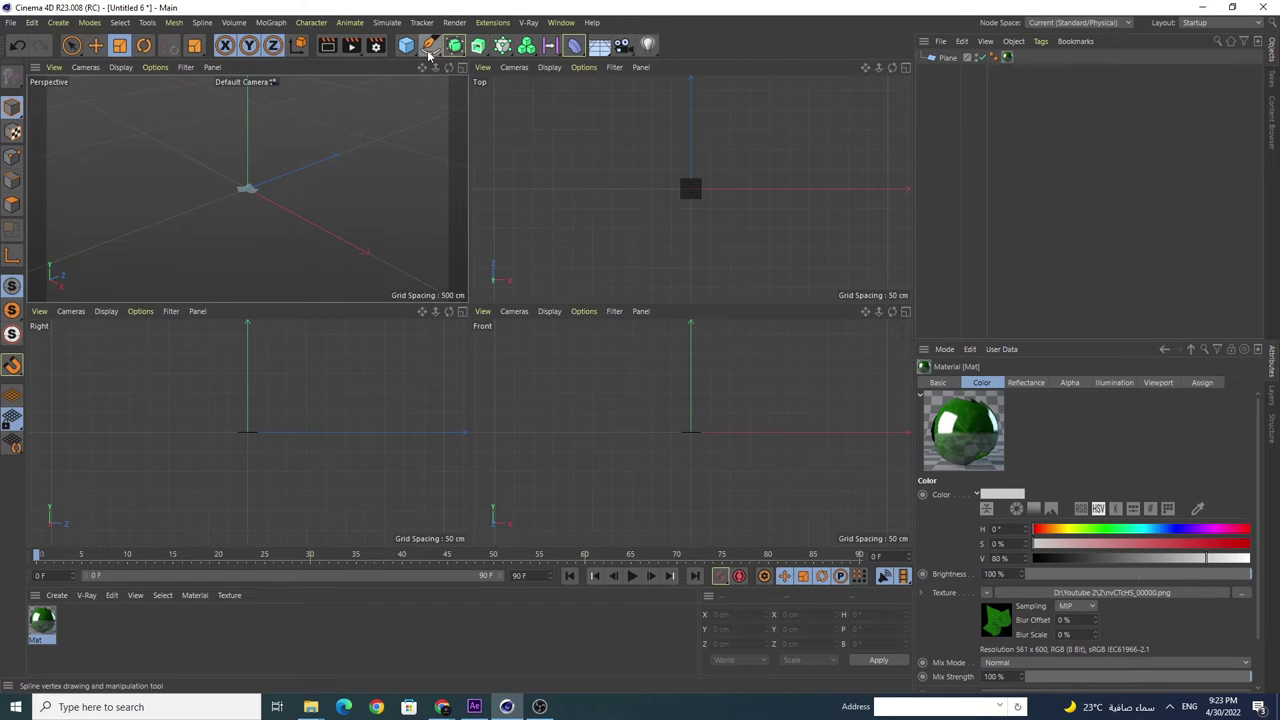
click(482, 65)
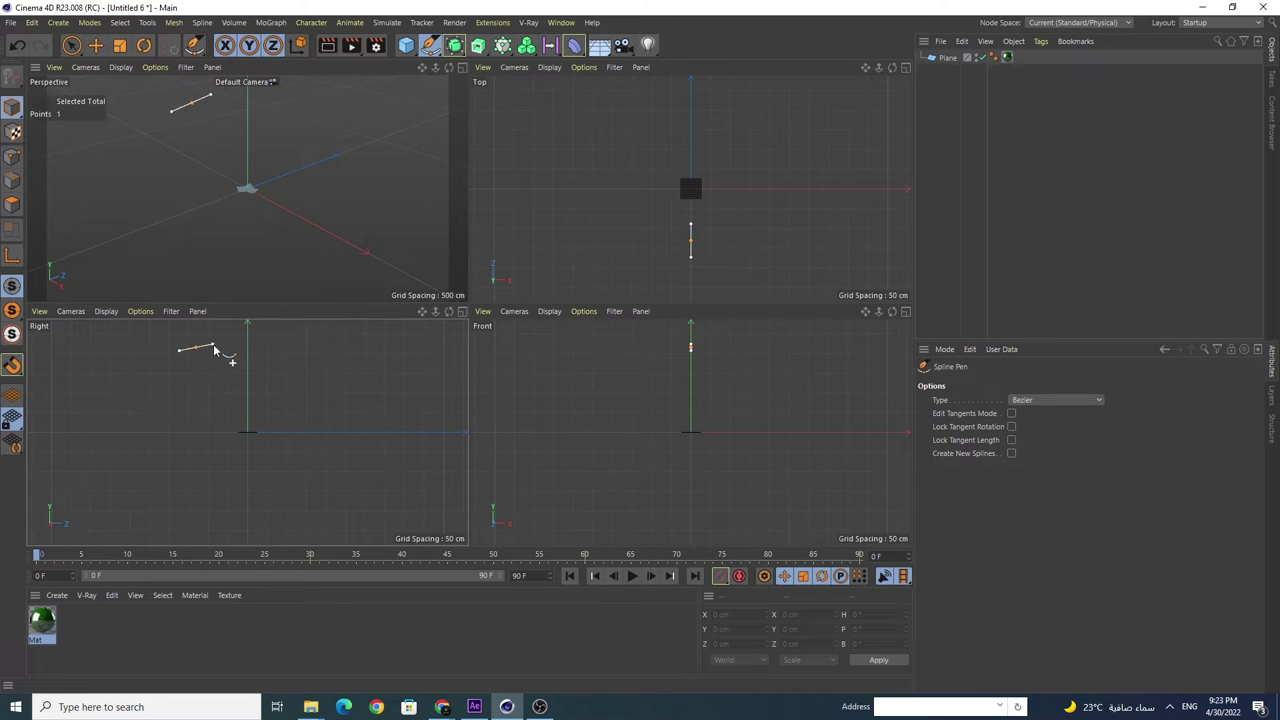
click(200, 355)
key(ctrl+z)
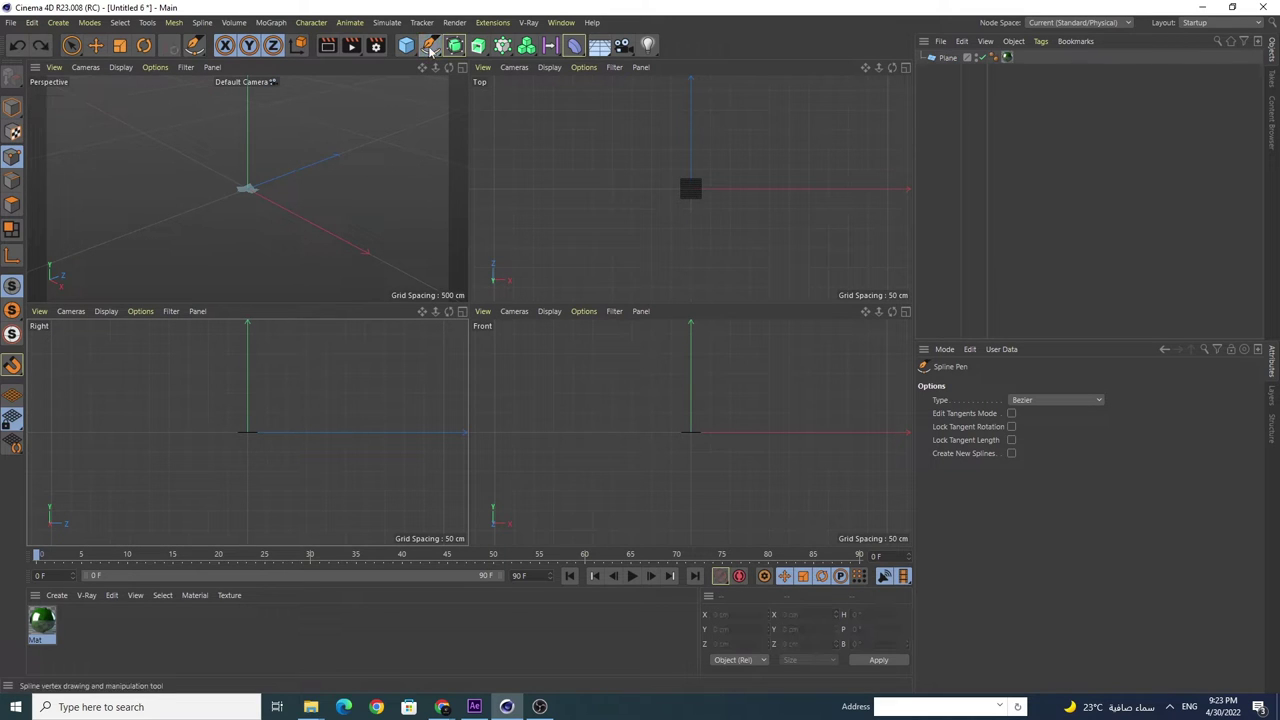
click(430, 45)
click(482, 85)
drag(200, 363, 260, 470)
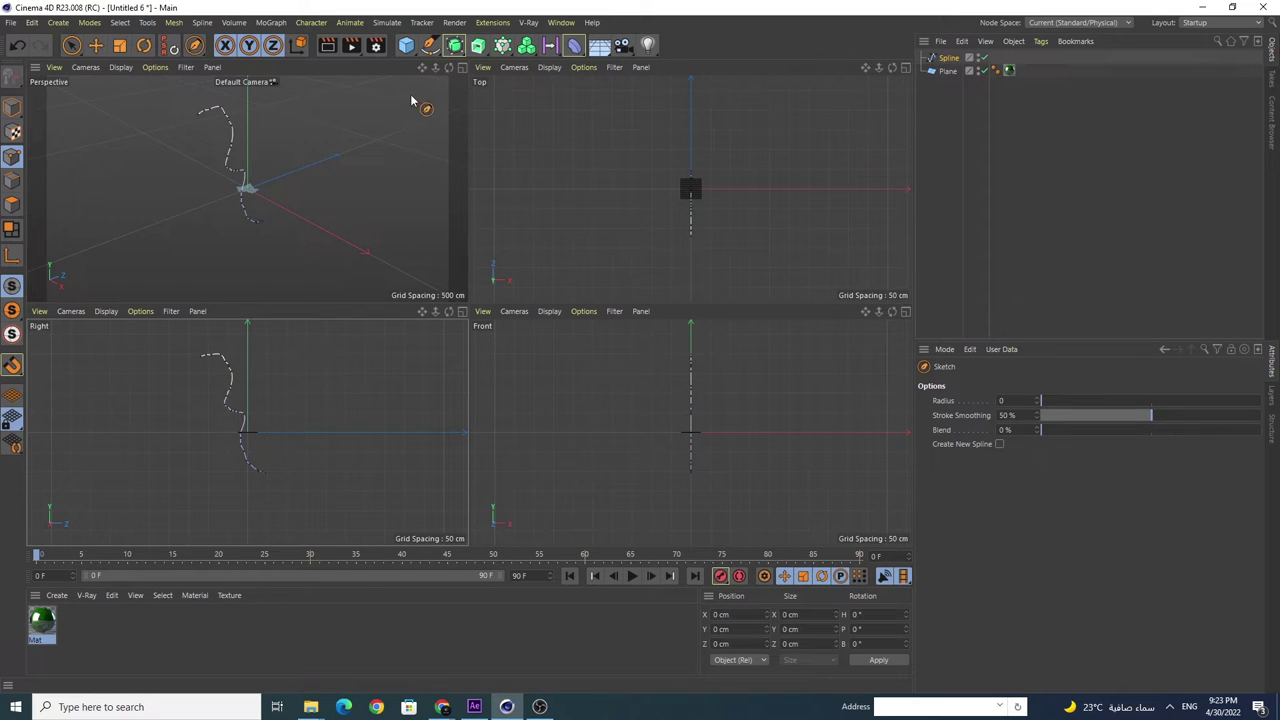
click(461, 67)
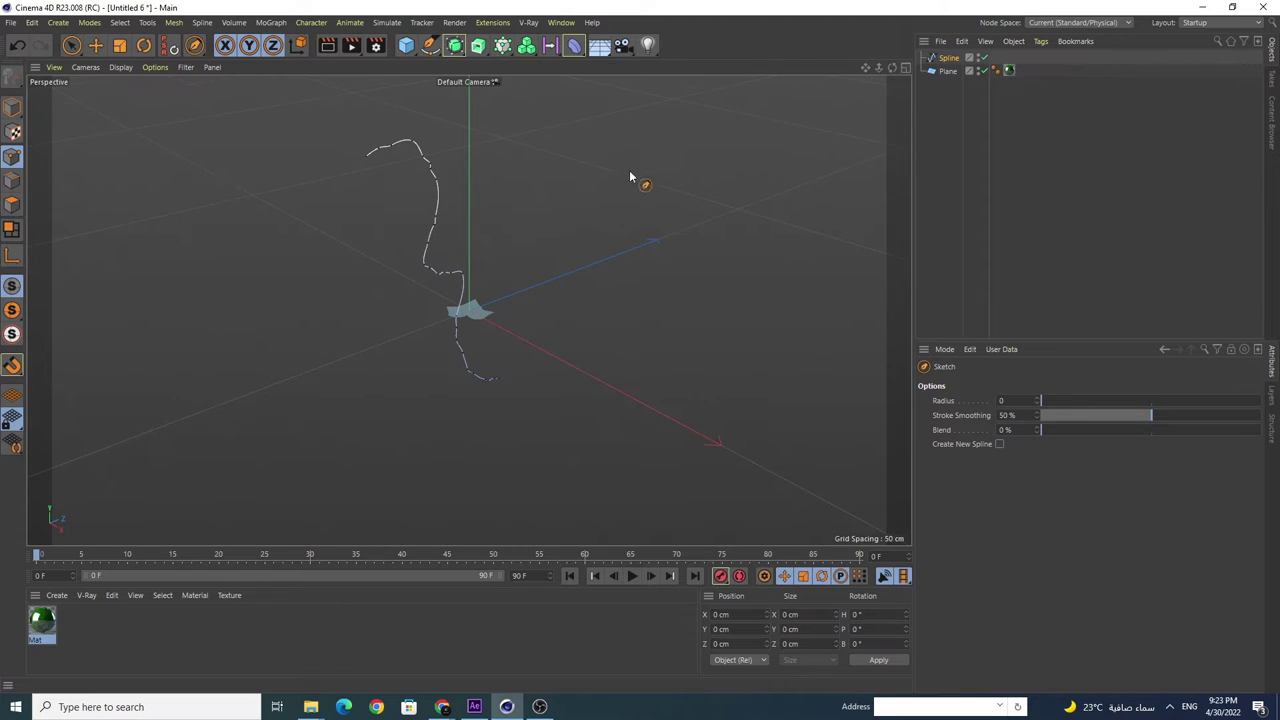
Step: Add a Cloner and make the leaf Plane its child
click(948, 58)
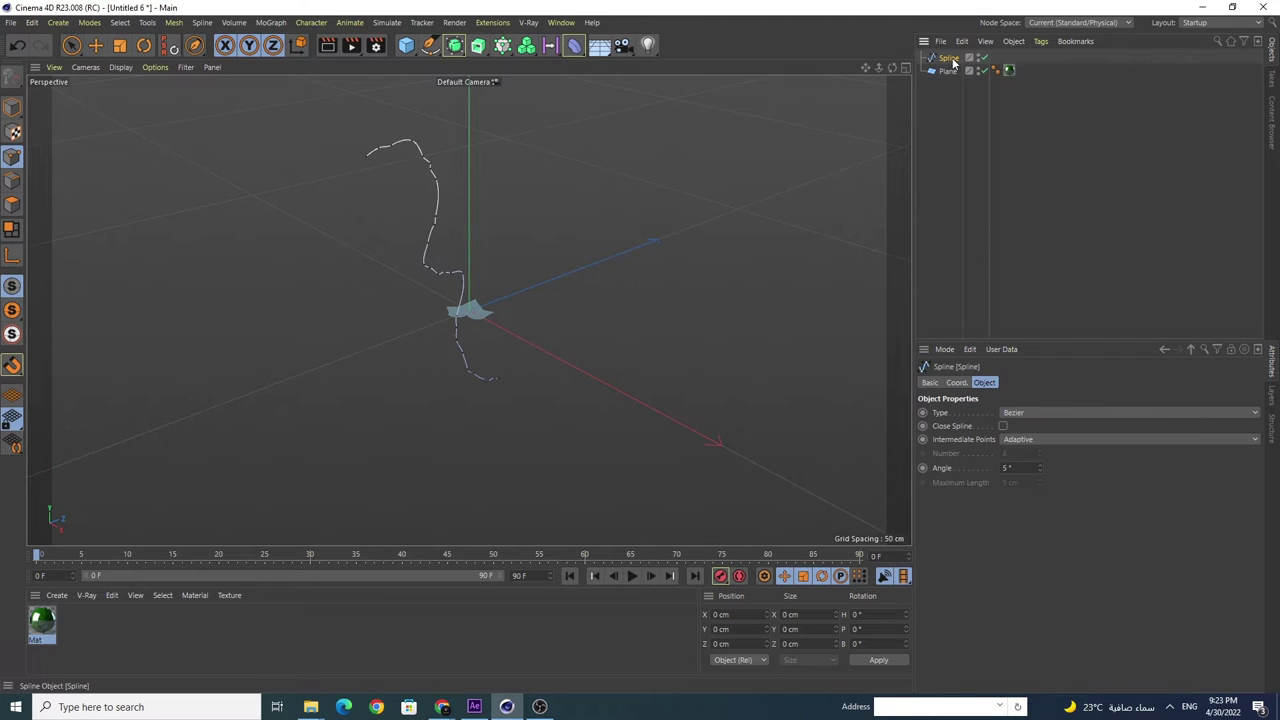
click(502, 46)
drag(947, 85, 954, 62)
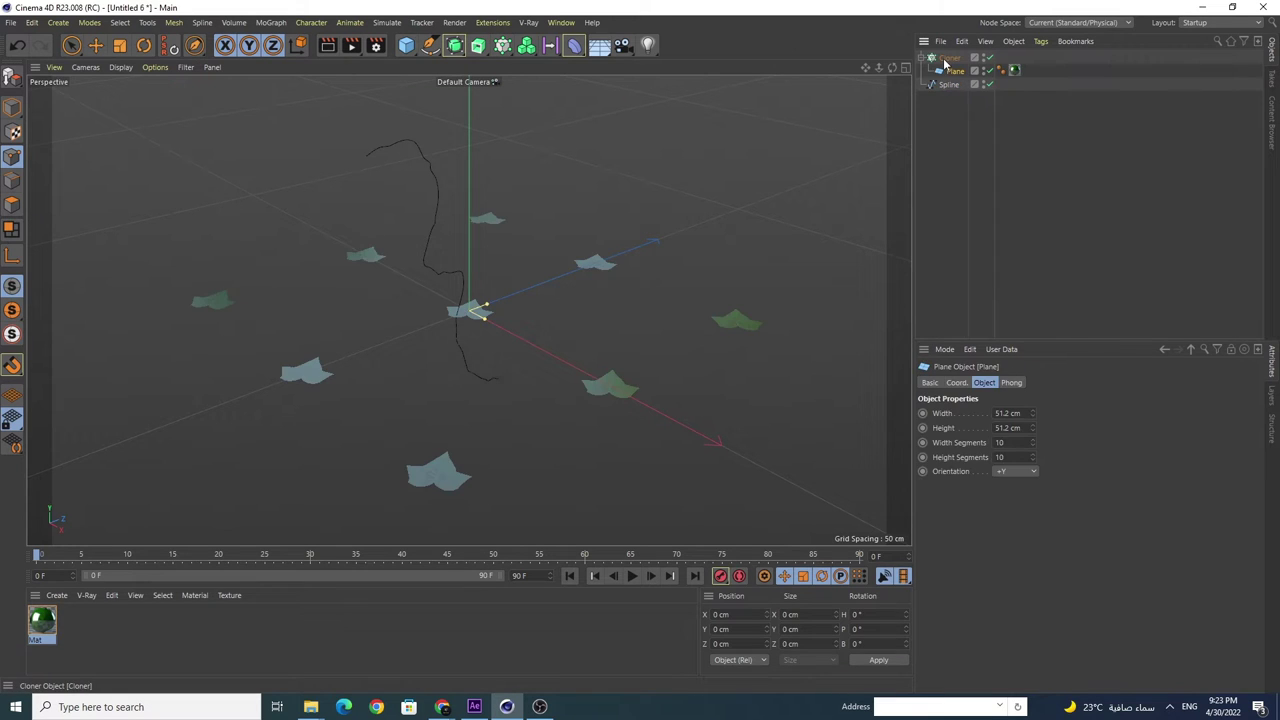
click(947, 58)
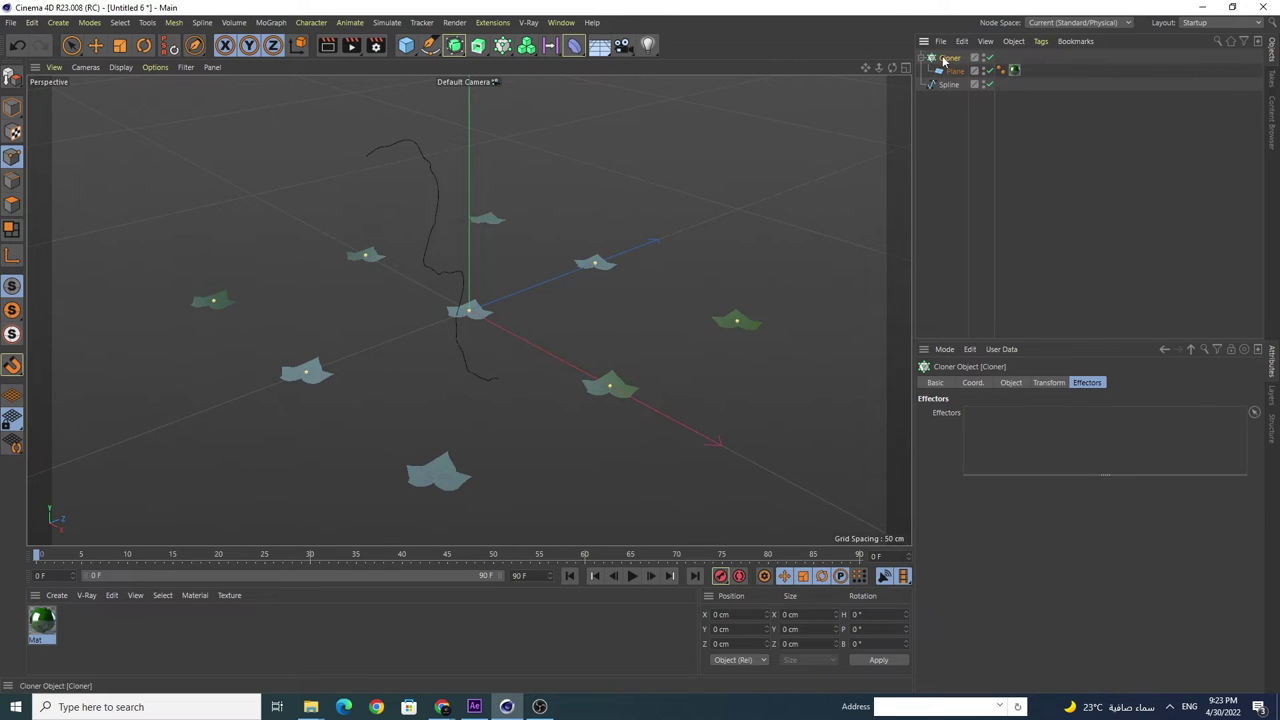
Step: Set the Cloner to Object mode so ten leaf clones follow the Spline
click(1019, 387)
click(1024, 412)
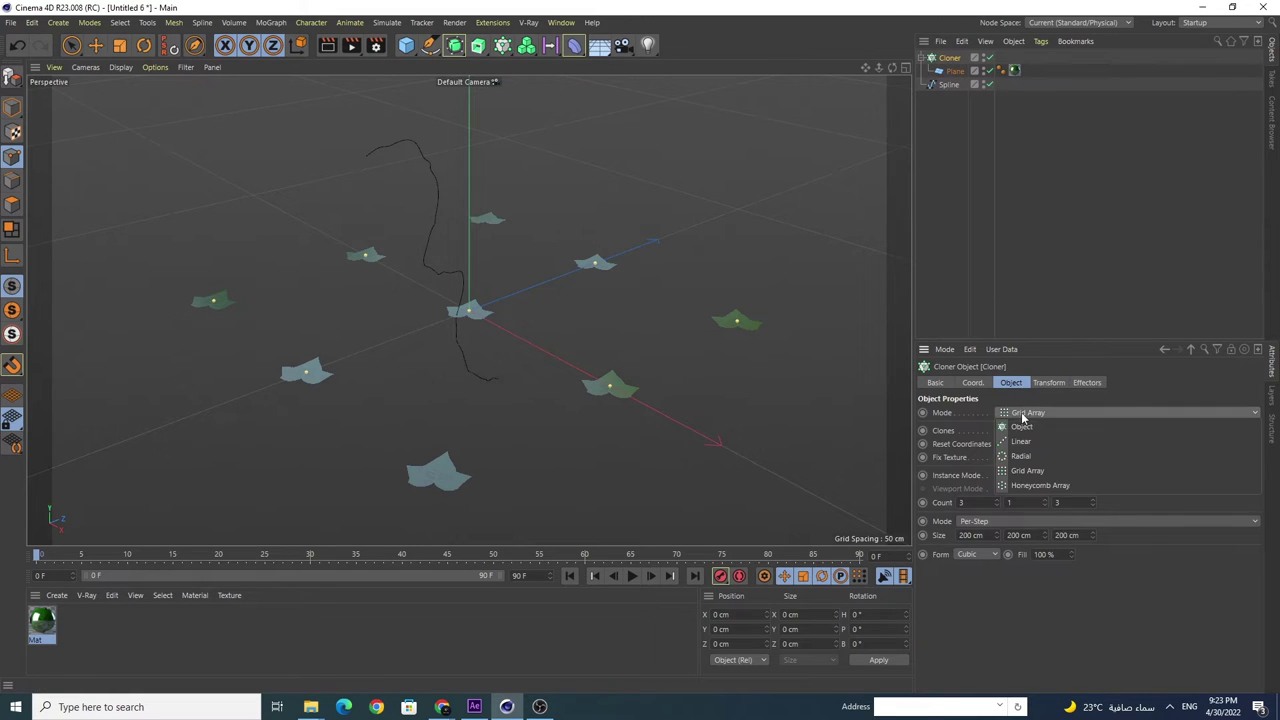
click(1030, 428)
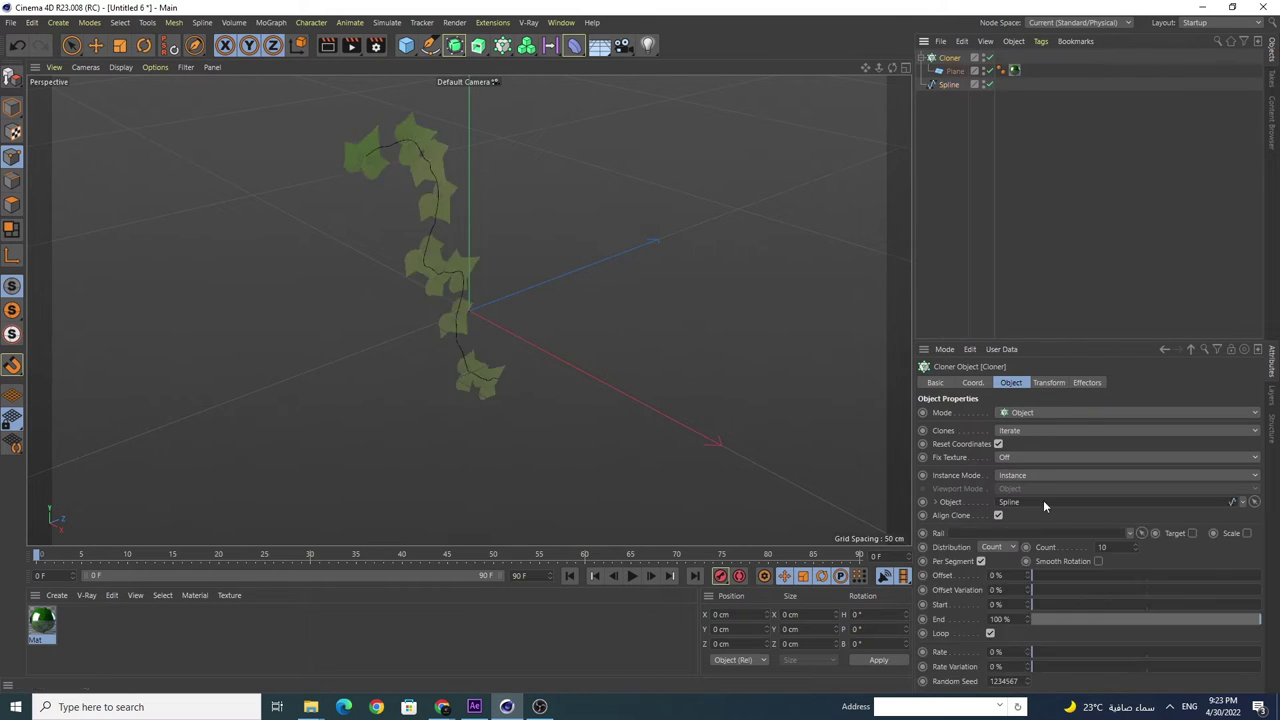
drag(892, 67, 848, 71)
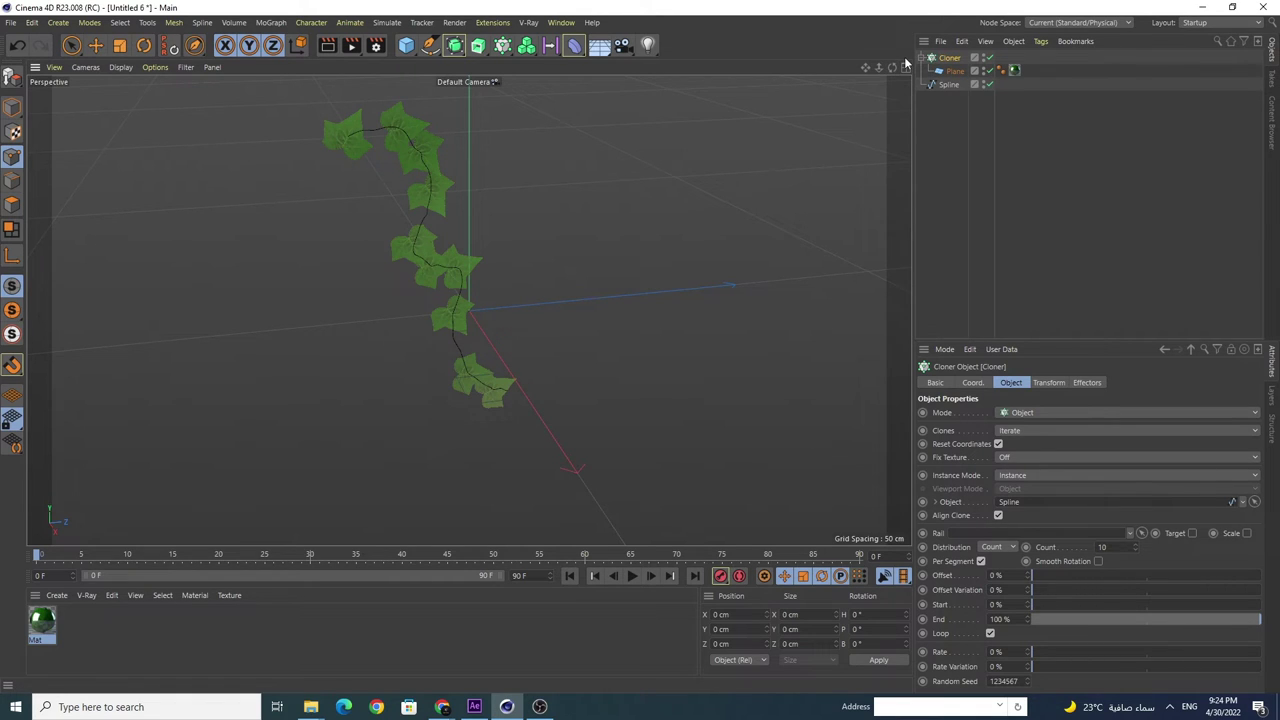
Step: Add a Circle spline on the XZ plane and shrink it below a tenth its size
click(432, 47)
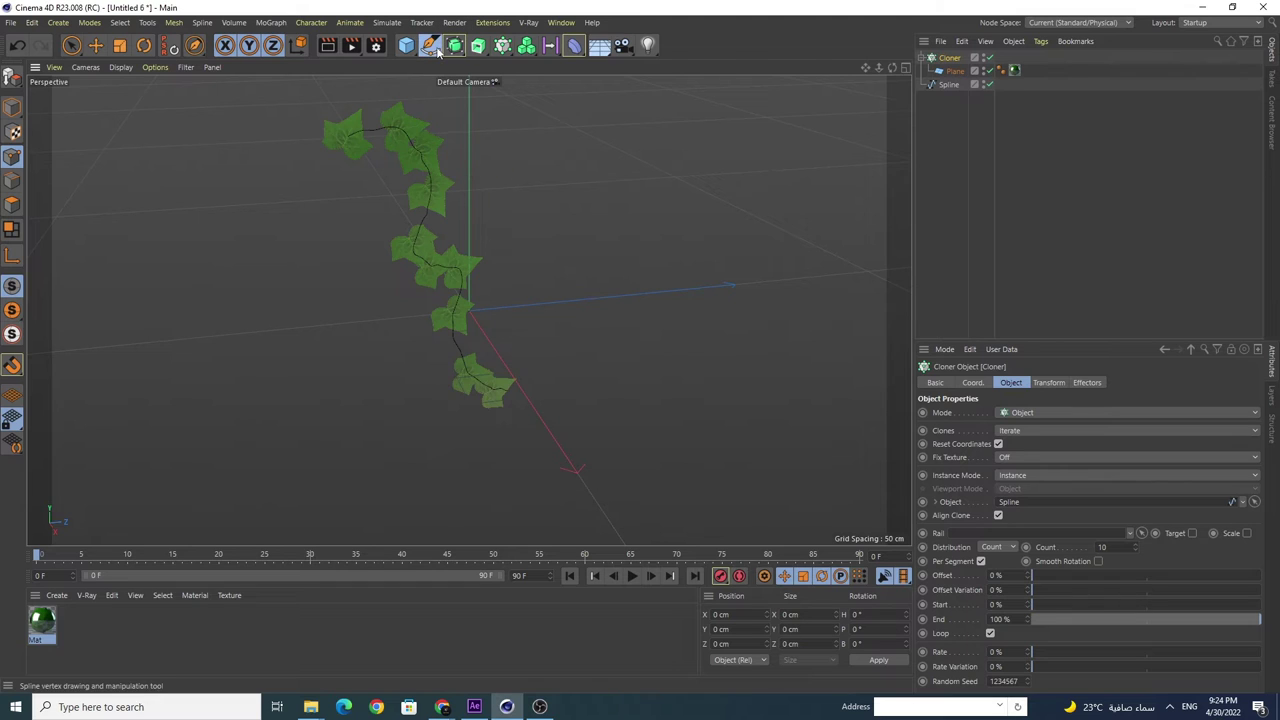
click(553, 90)
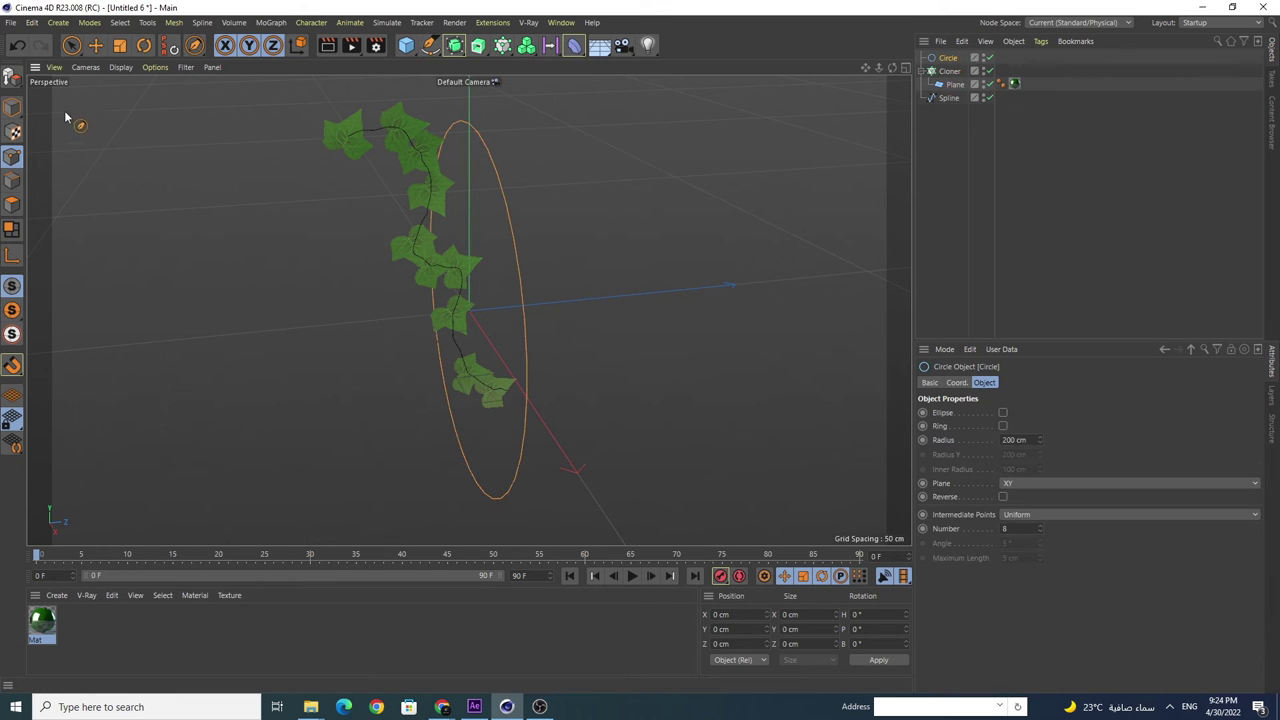
click(1032, 486)
click(1035, 524)
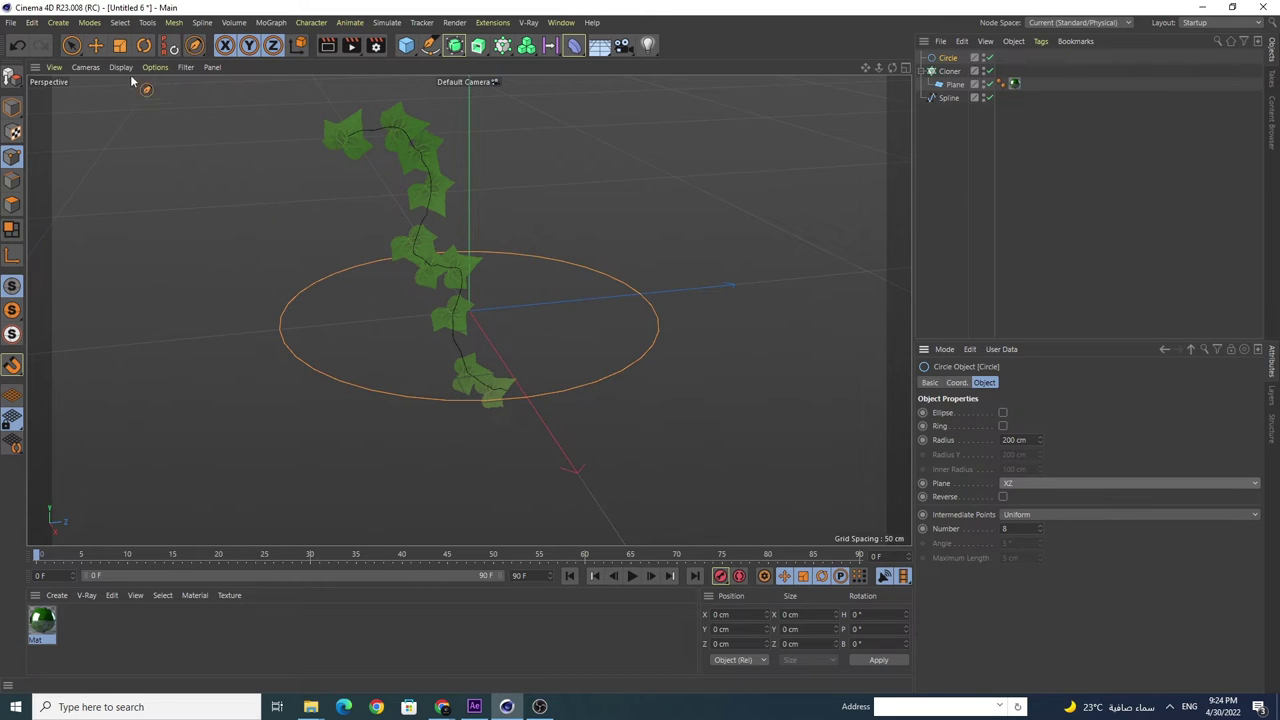
click(119, 45)
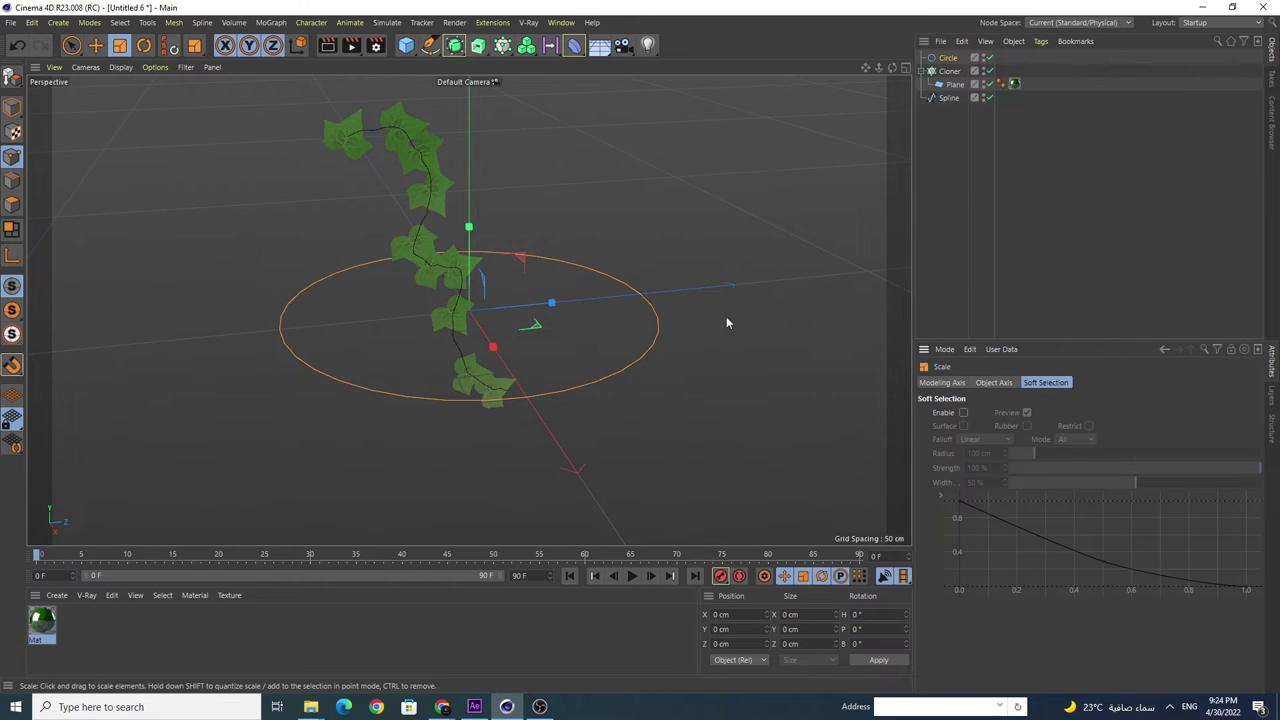
drag(727, 322, 192, 404)
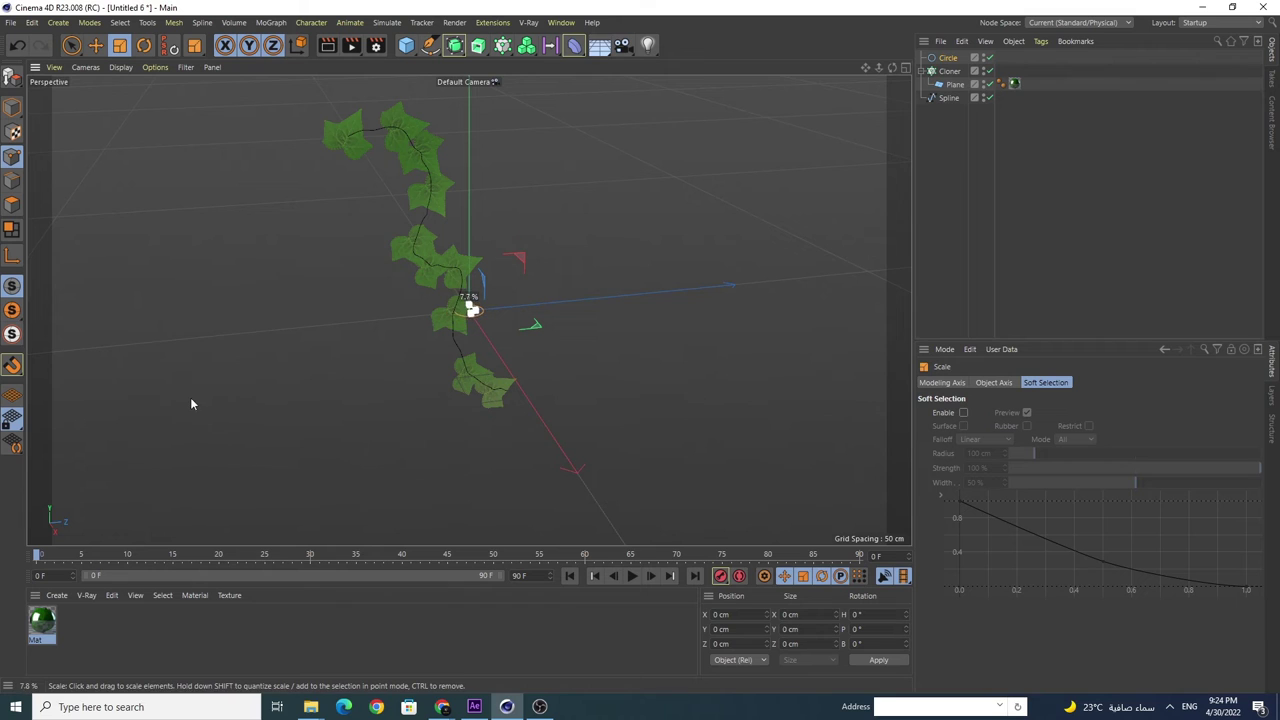
Step: Move the circle down to the vine's lower end in the four-view layout
click(905, 68)
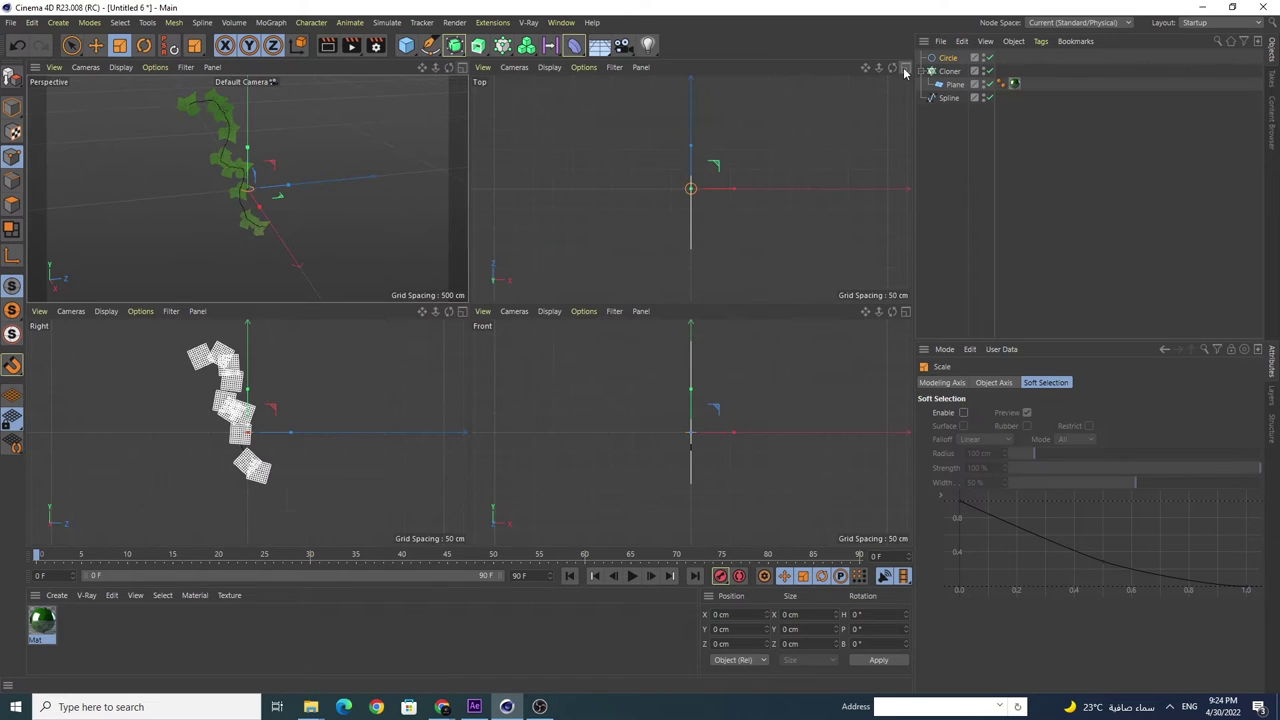
click(95, 45)
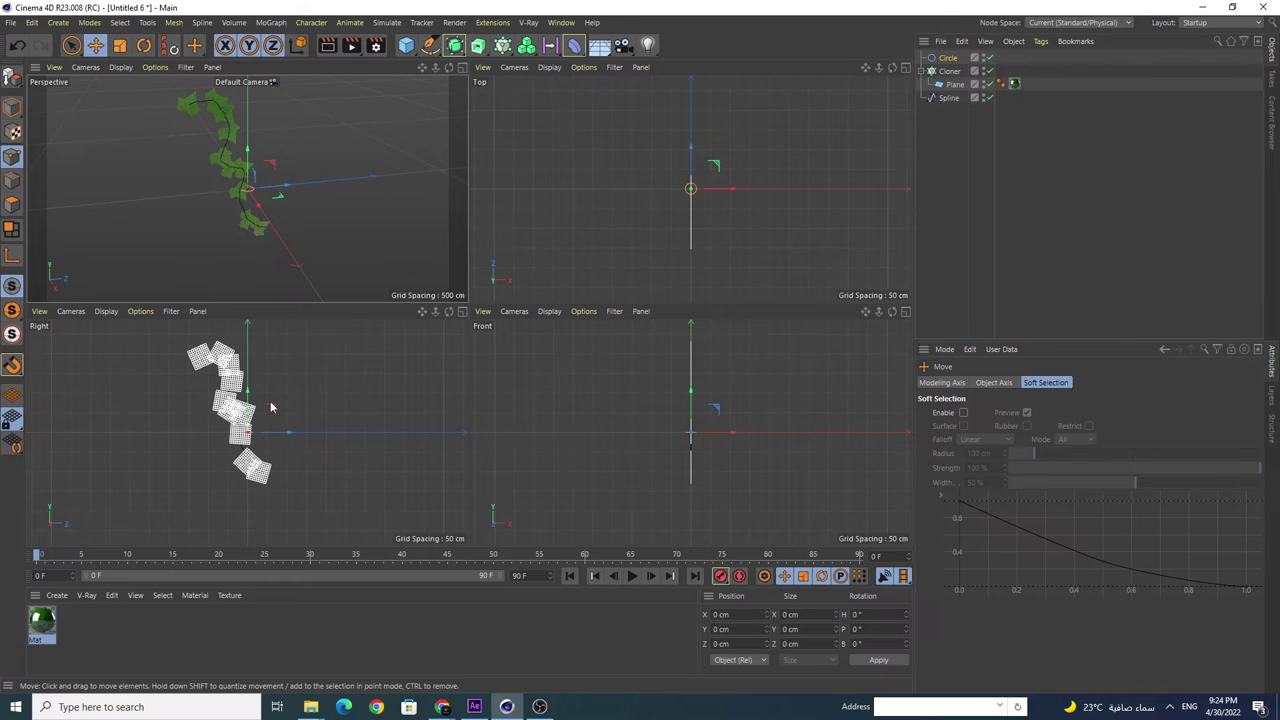
drag(248, 153, 286, 214)
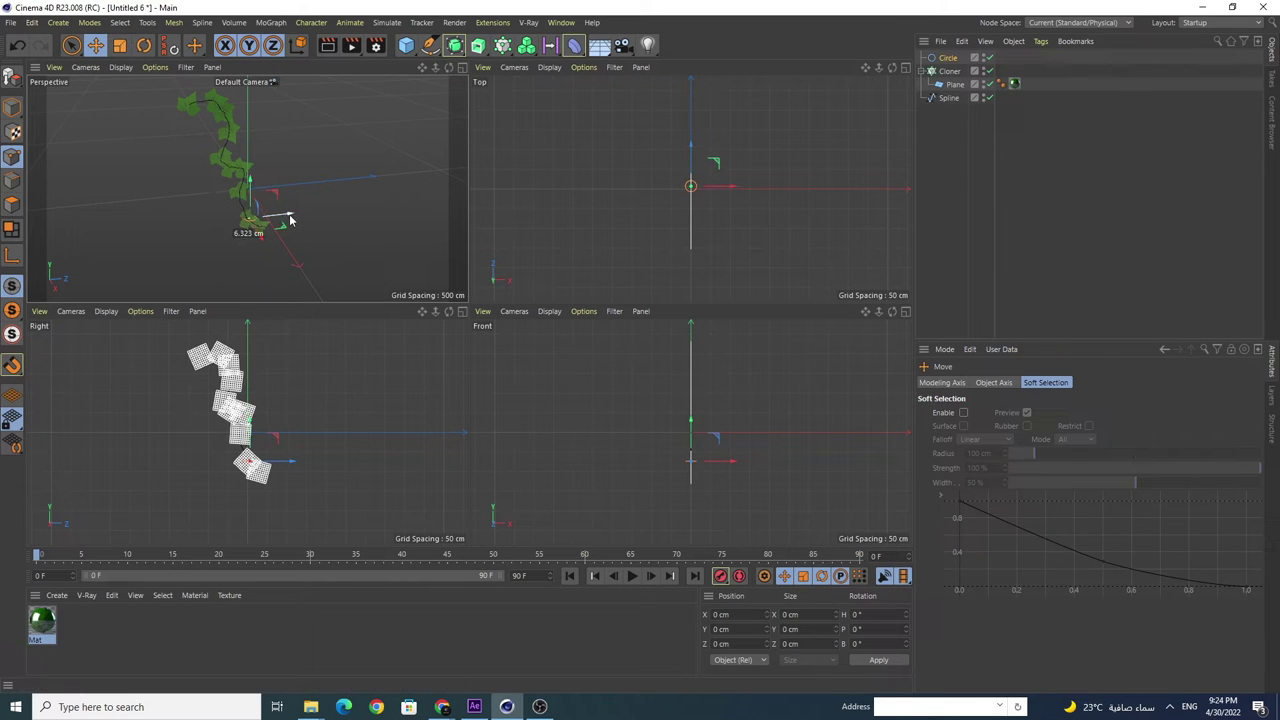
click(458, 46)
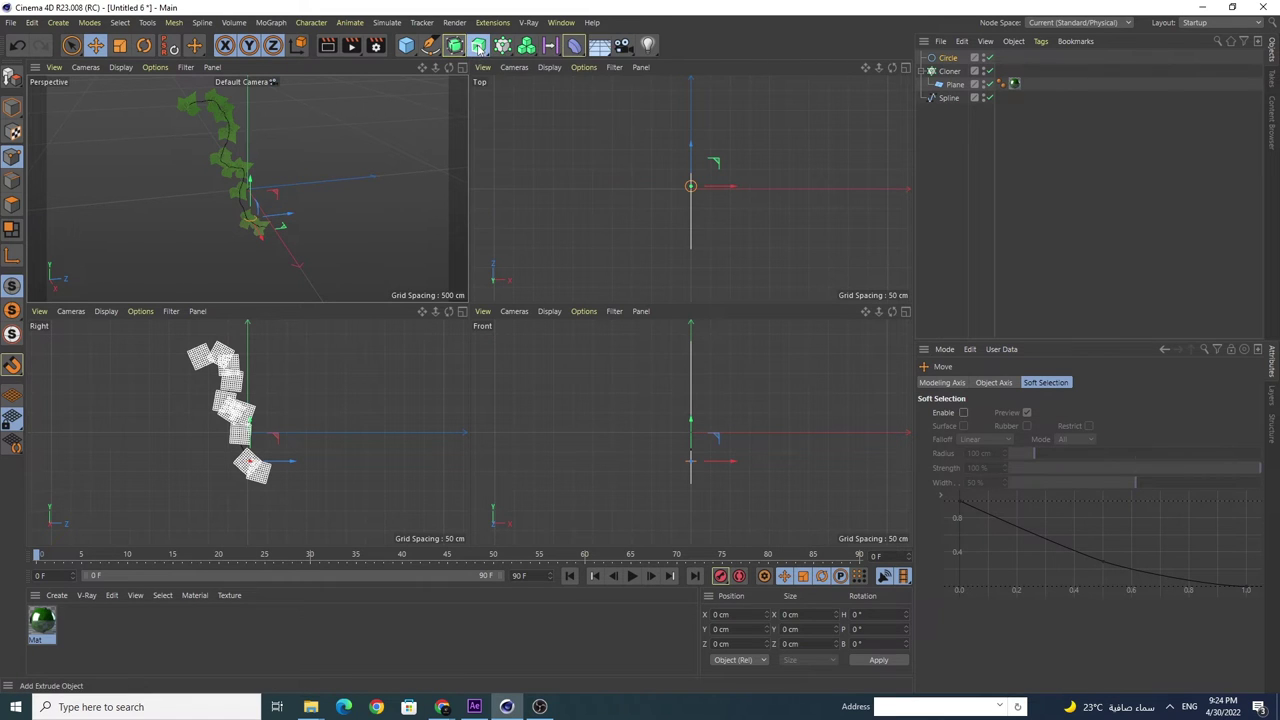
Step: Add a Sweep object and nest the Circle profile and vine Spline under it
click(478, 46)
click(523, 137)
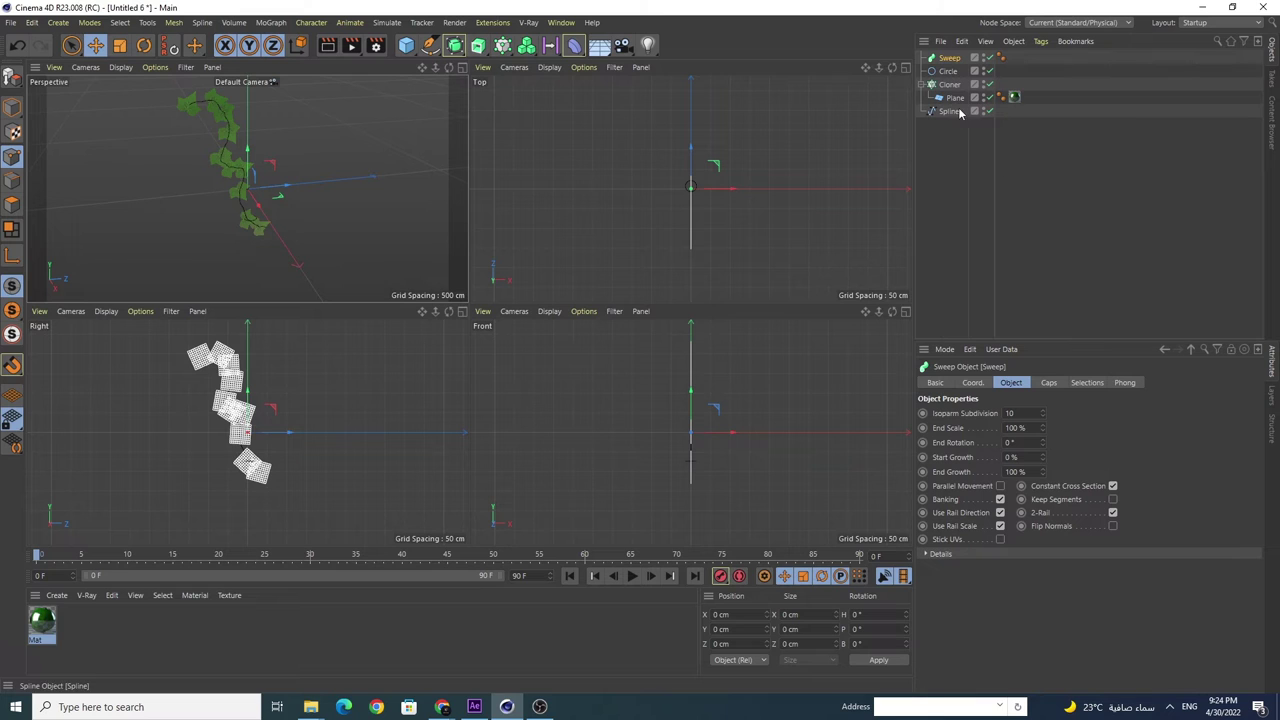
drag(945, 111, 950, 80)
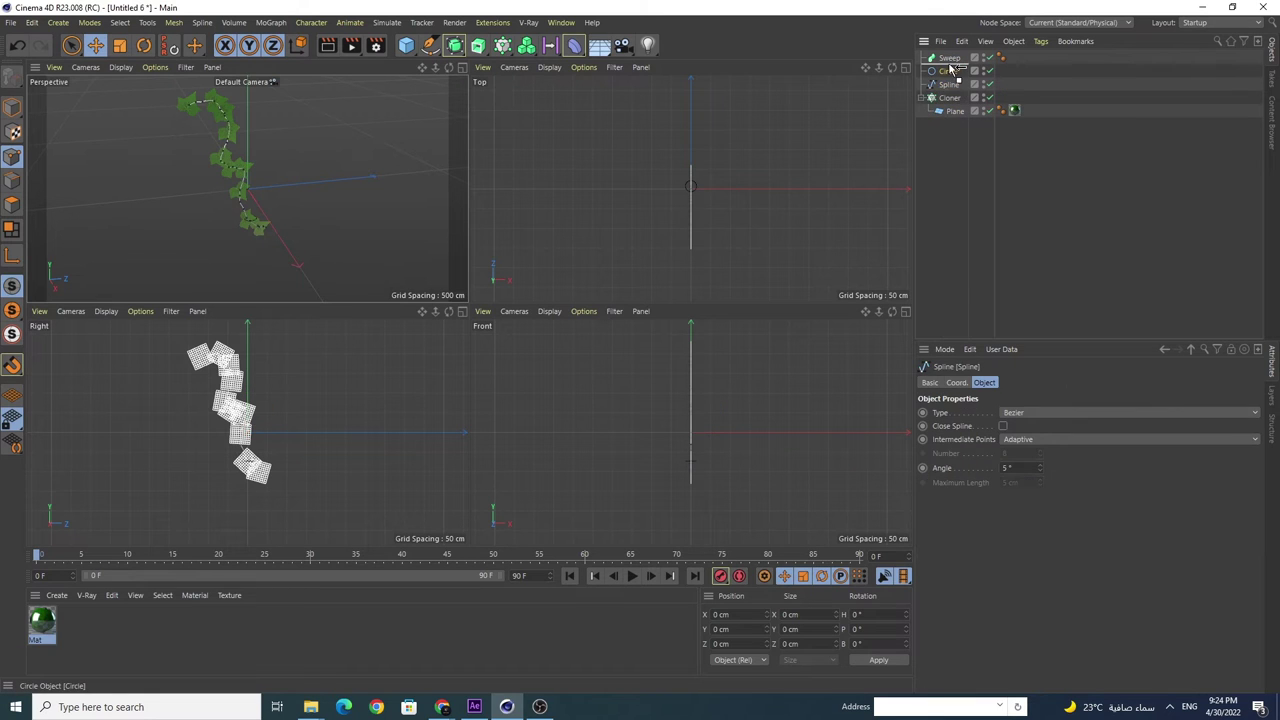
click(953, 65)
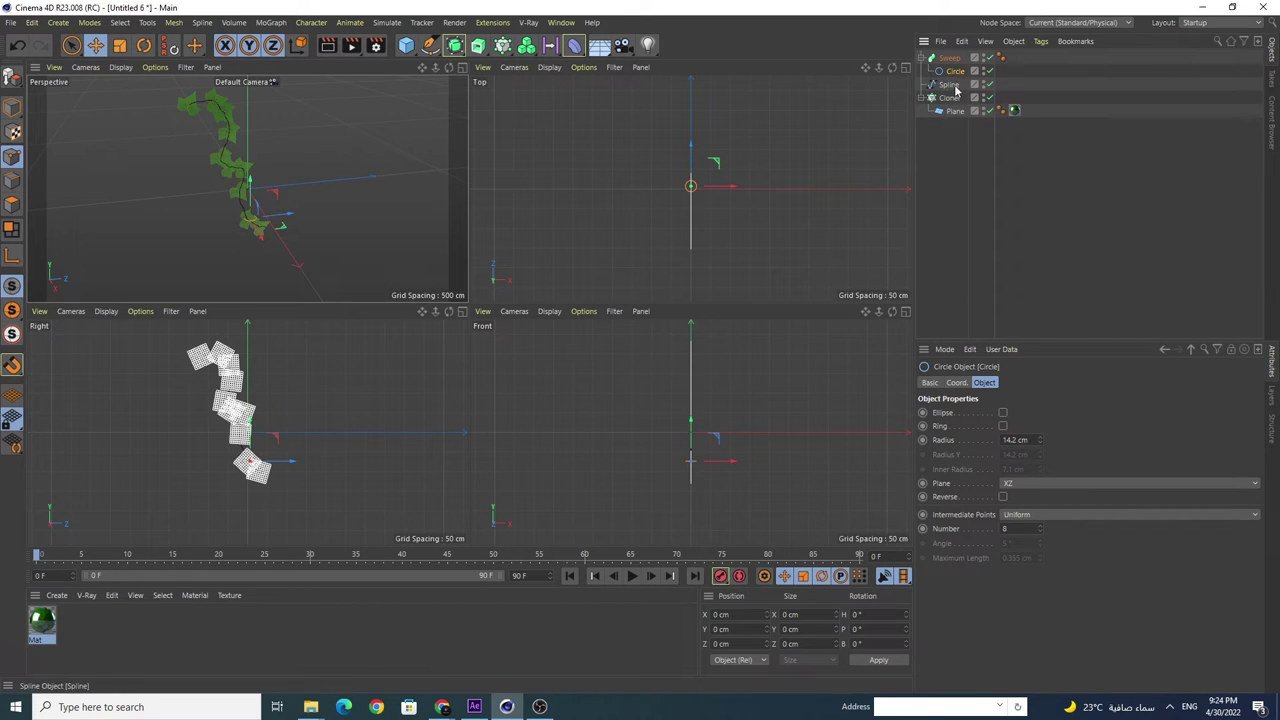
click(955, 84)
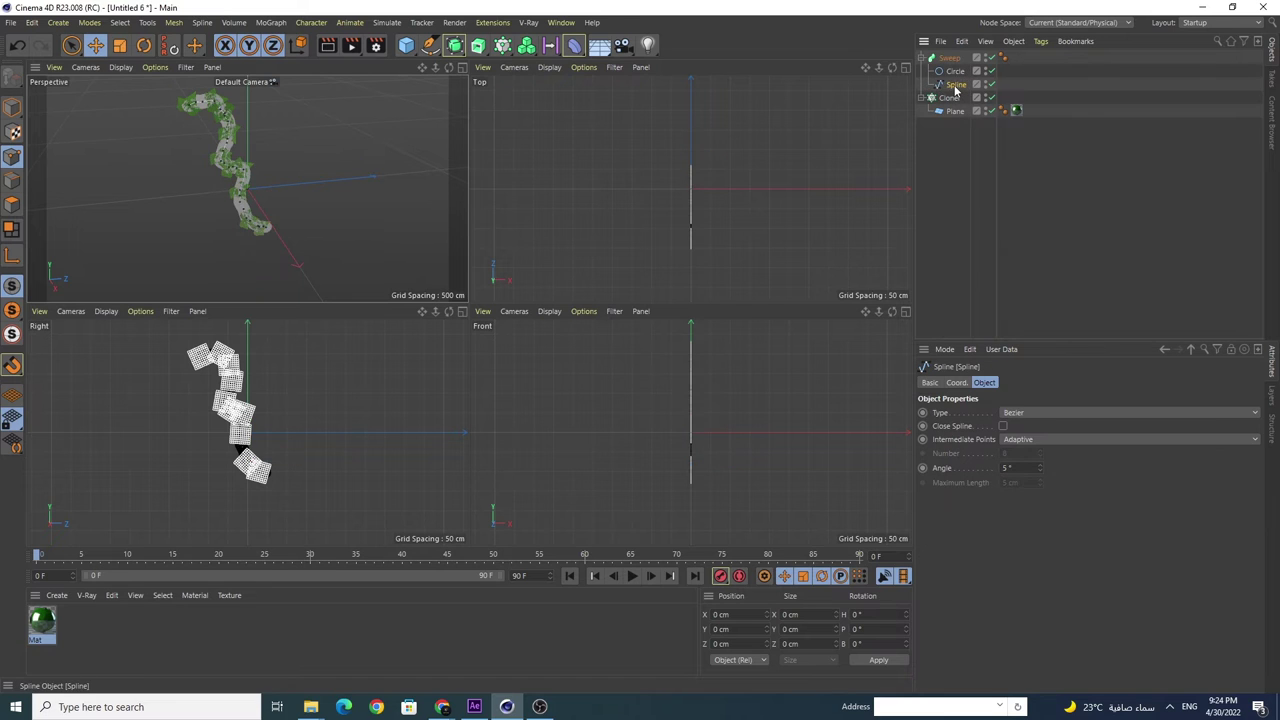
click(950, 59)
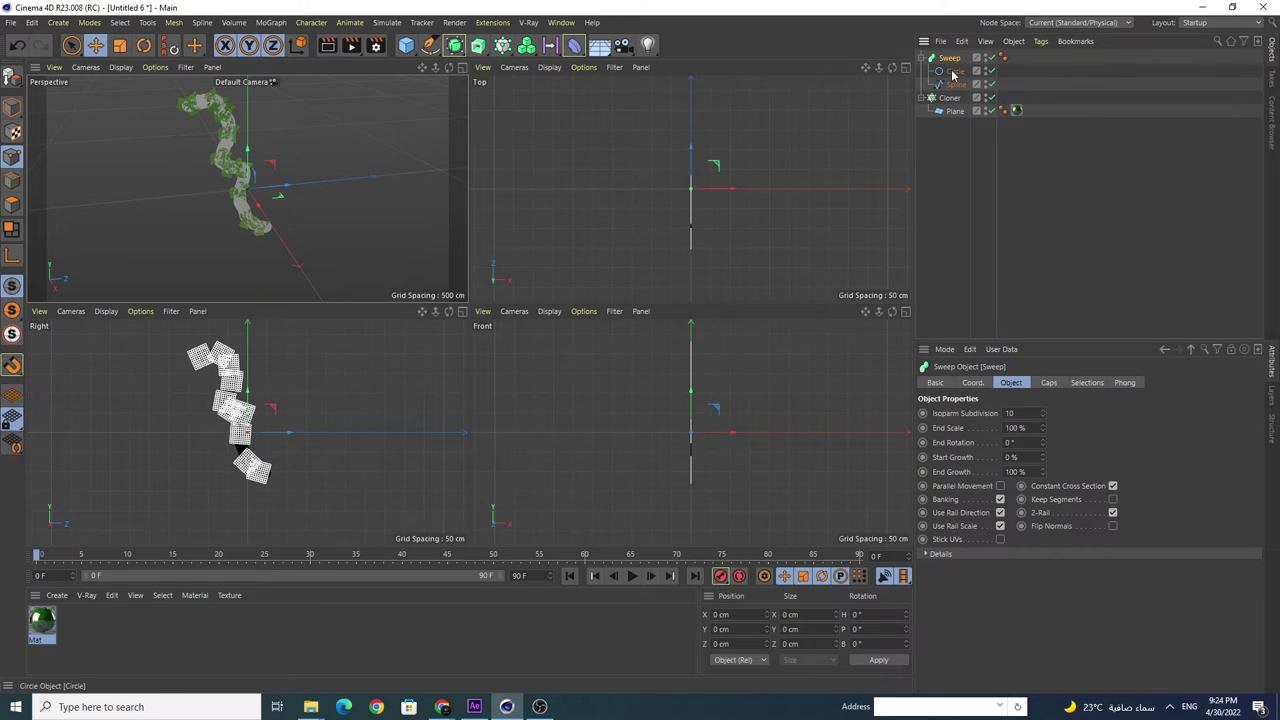
click(954, 71)
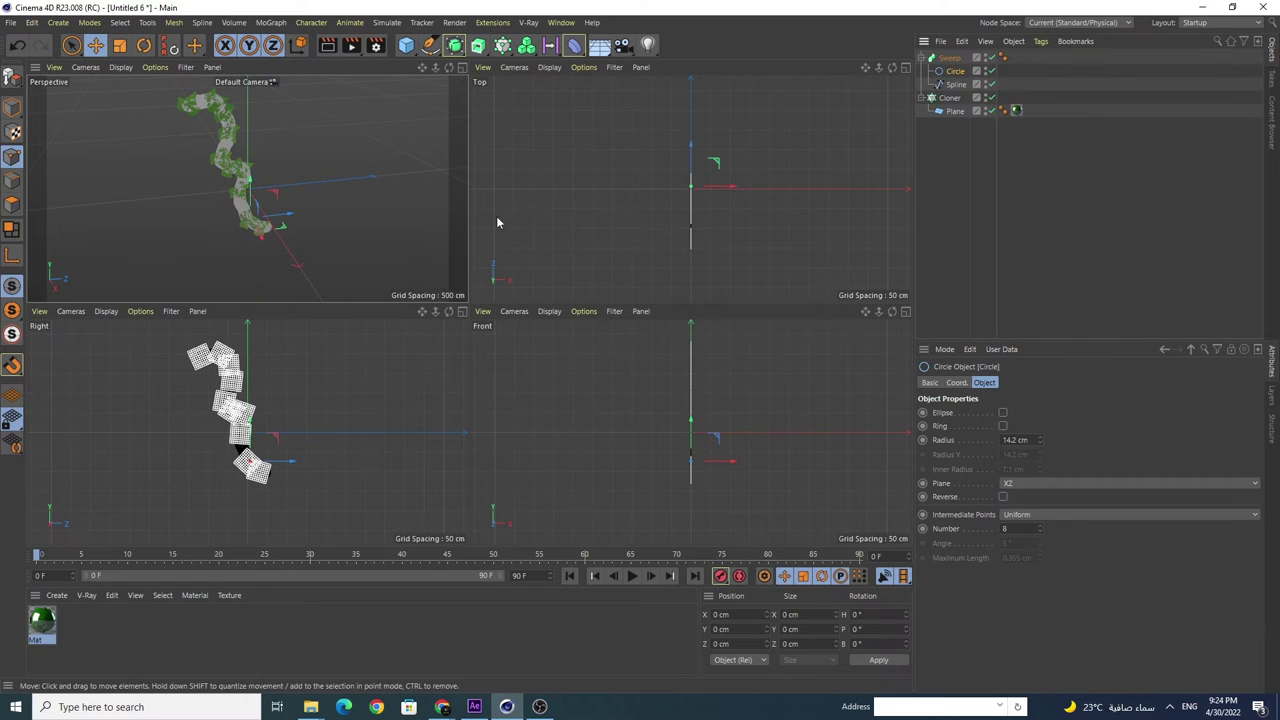
Step: In a single Perspective view, scale the Circle down so the stem becomes thin
click(461, 67)
click(124, 46)
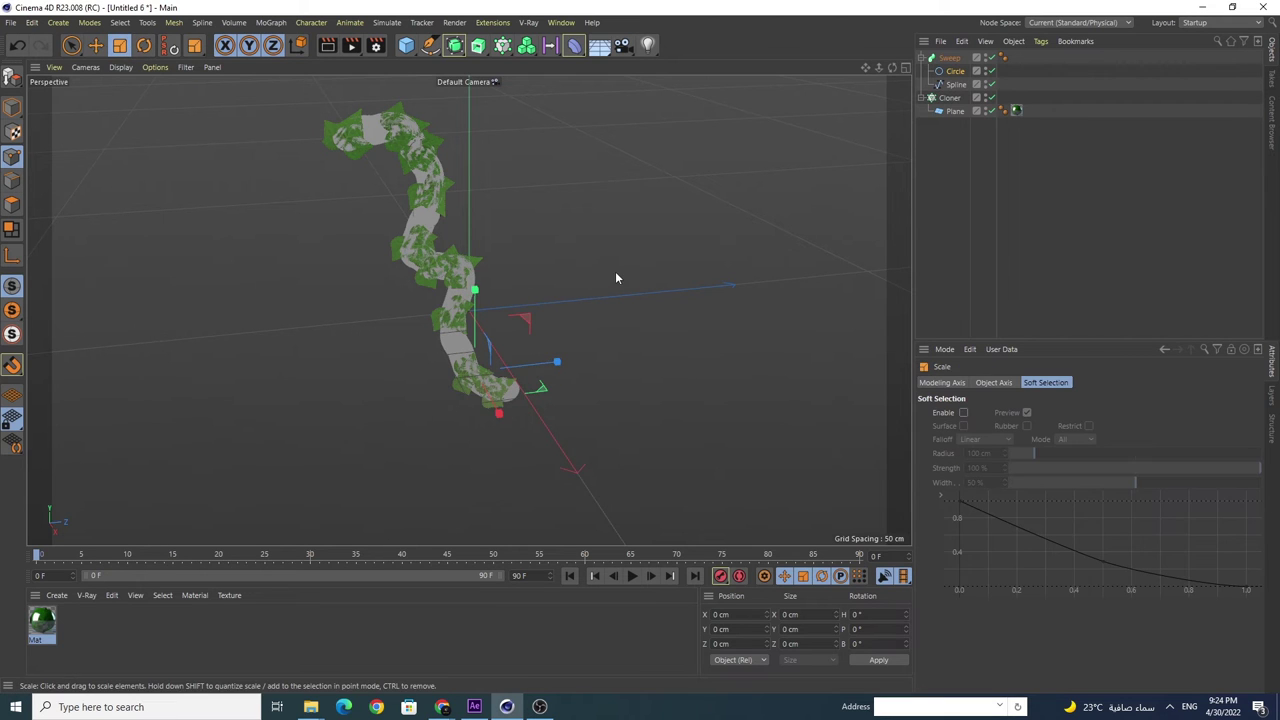
mouse_move(616, 271)
mouse_down()
mouse_move(478, 318)
mouse_move(527, 325)
mouse_move(196, 391)
mouse_up()
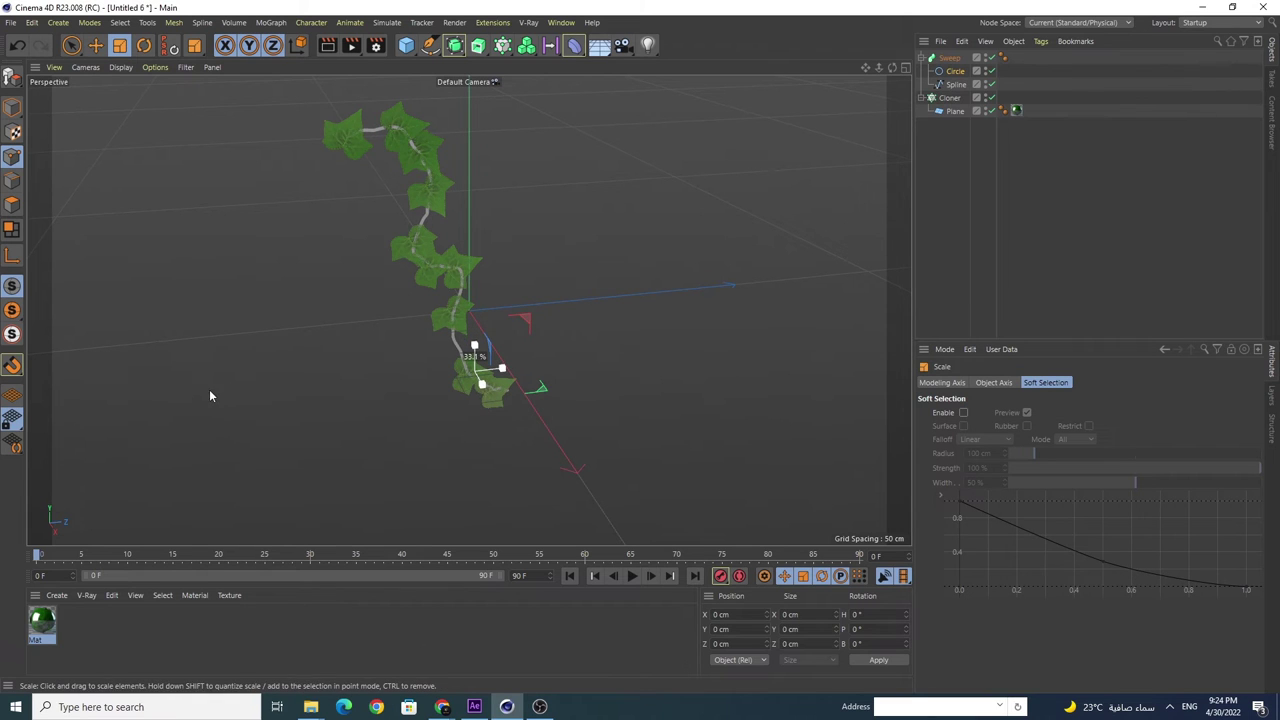
drag(508, 326, 514, 326)
Step: Create material Mat.1 and load a bark texture image as its colour
double_click(122, 631)
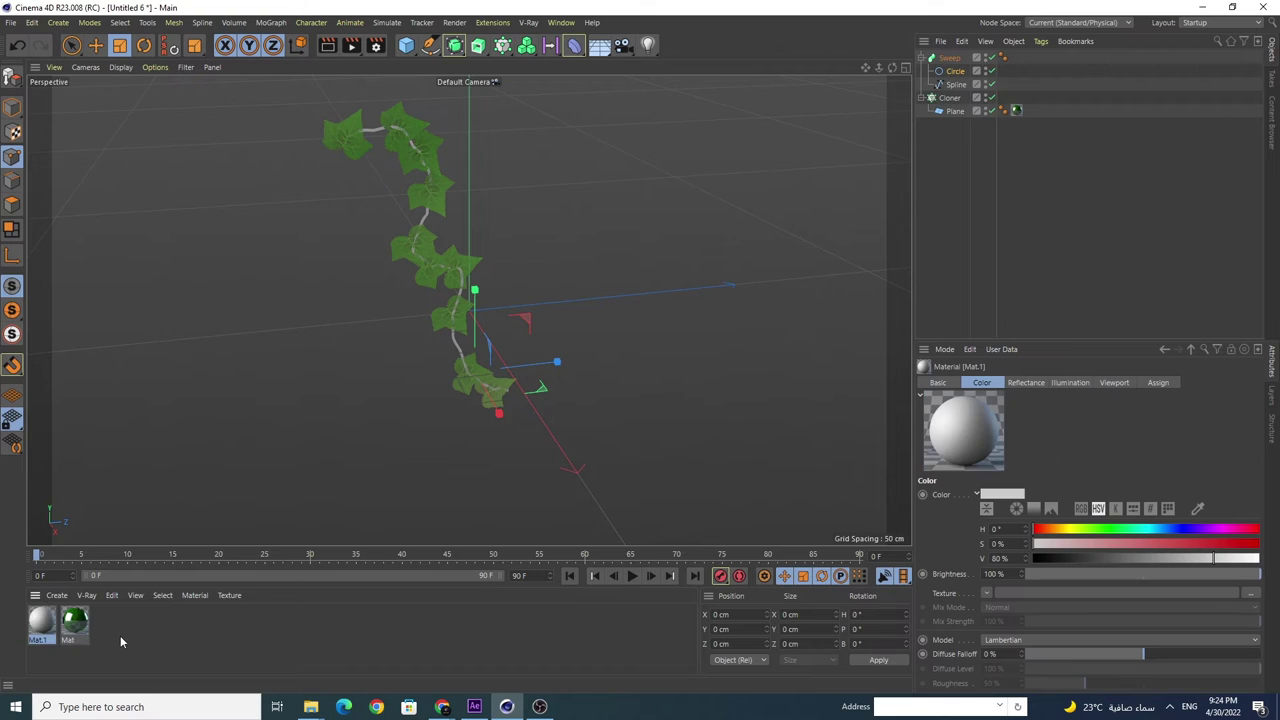
double_click(40, 620)
click(224, 240)
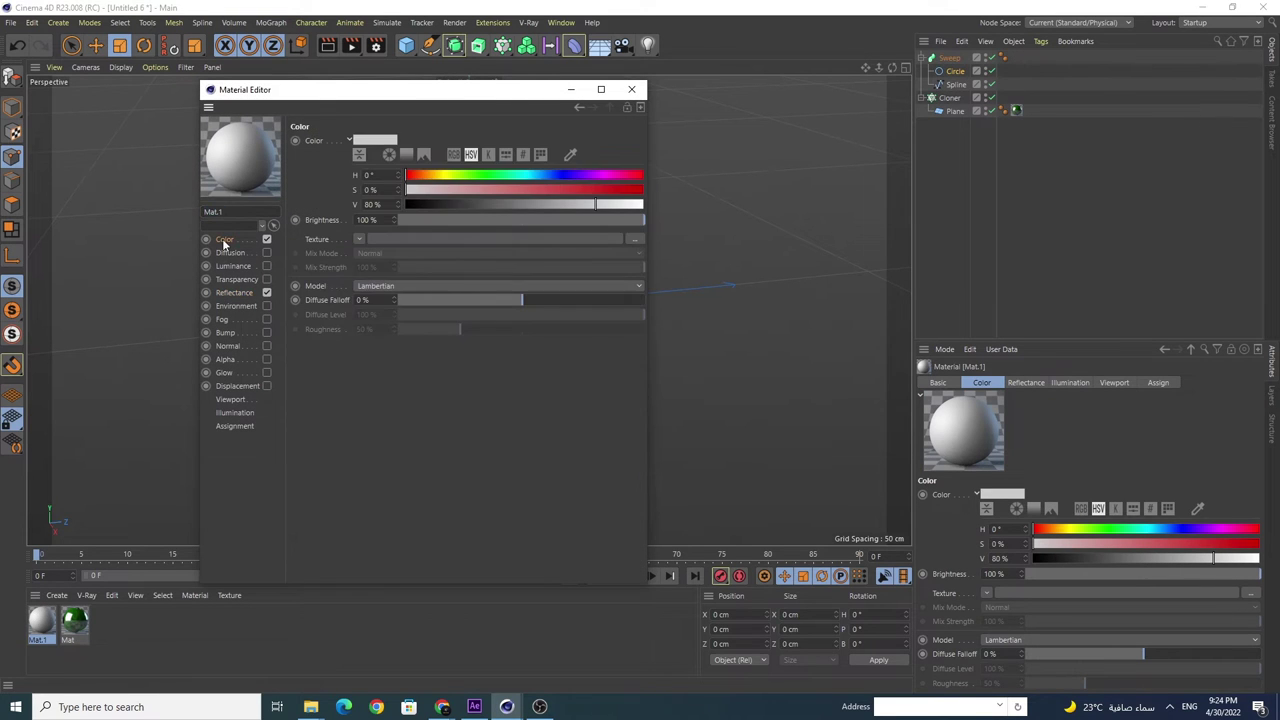
click(640, 240)
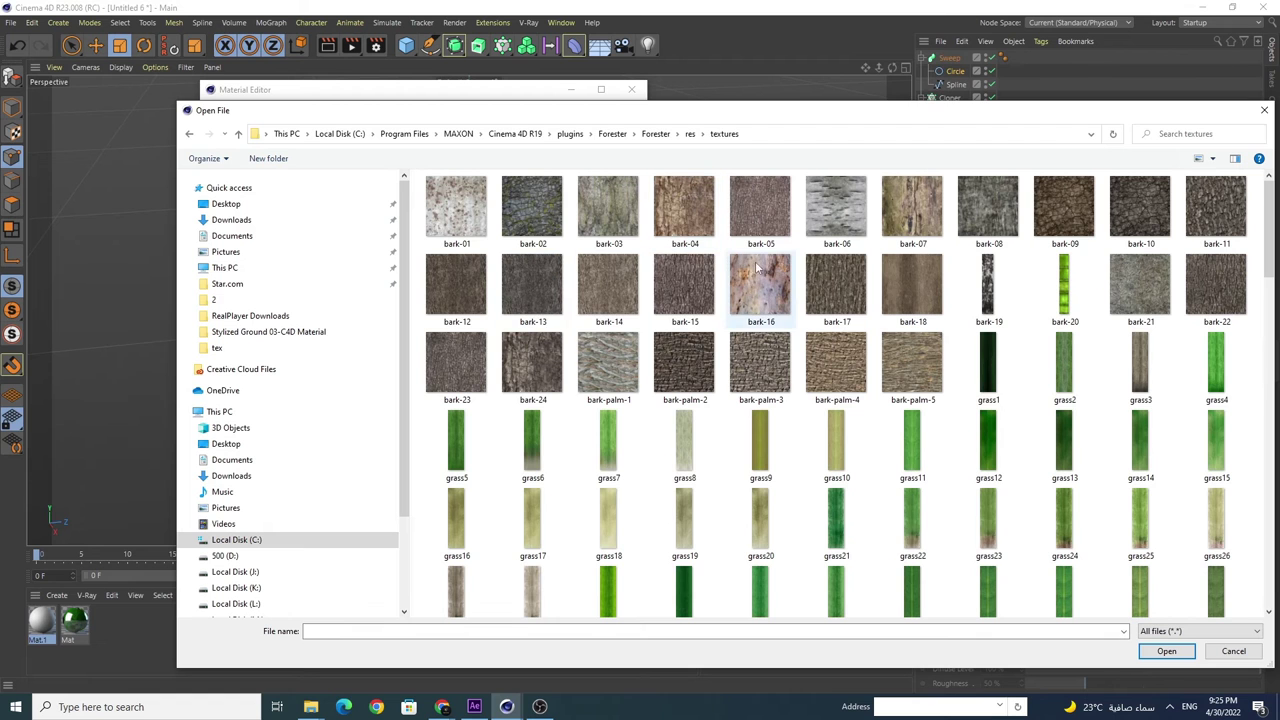
double_click(680, 212)
click(741, 413)
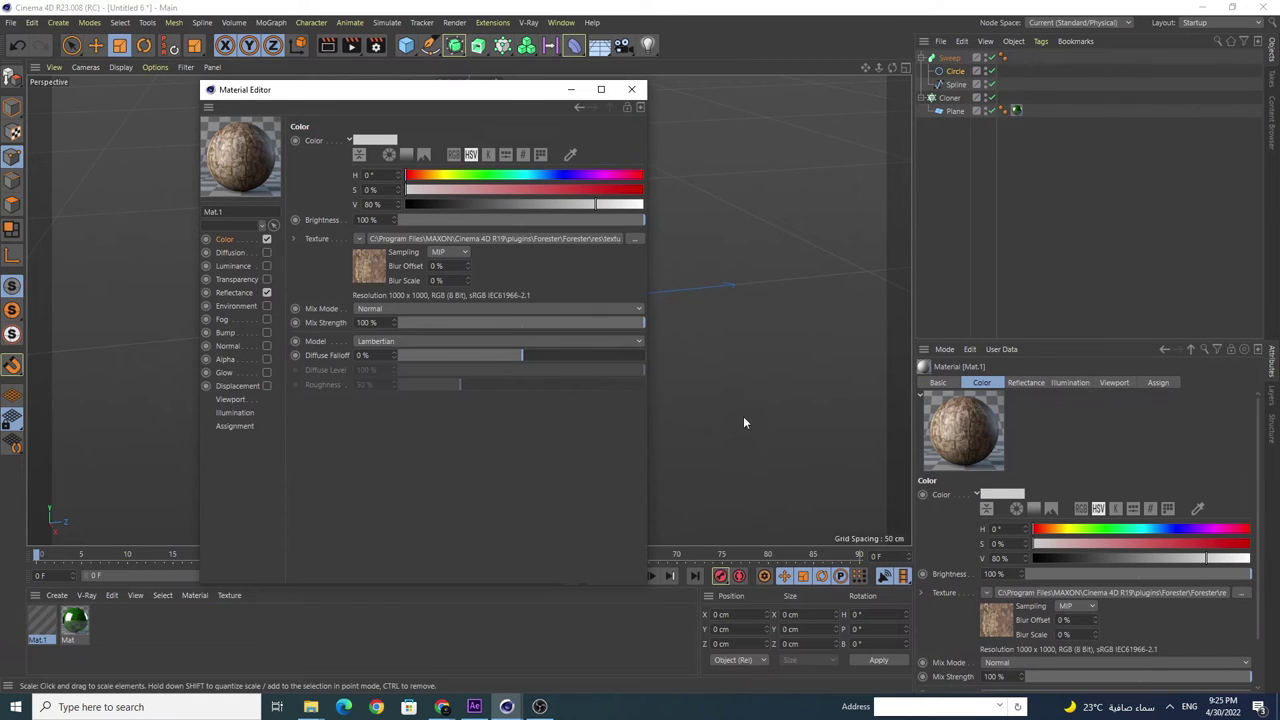
Step: Apply Mat.1 to the Sweep stem in the Object Manager
click(632, 90)
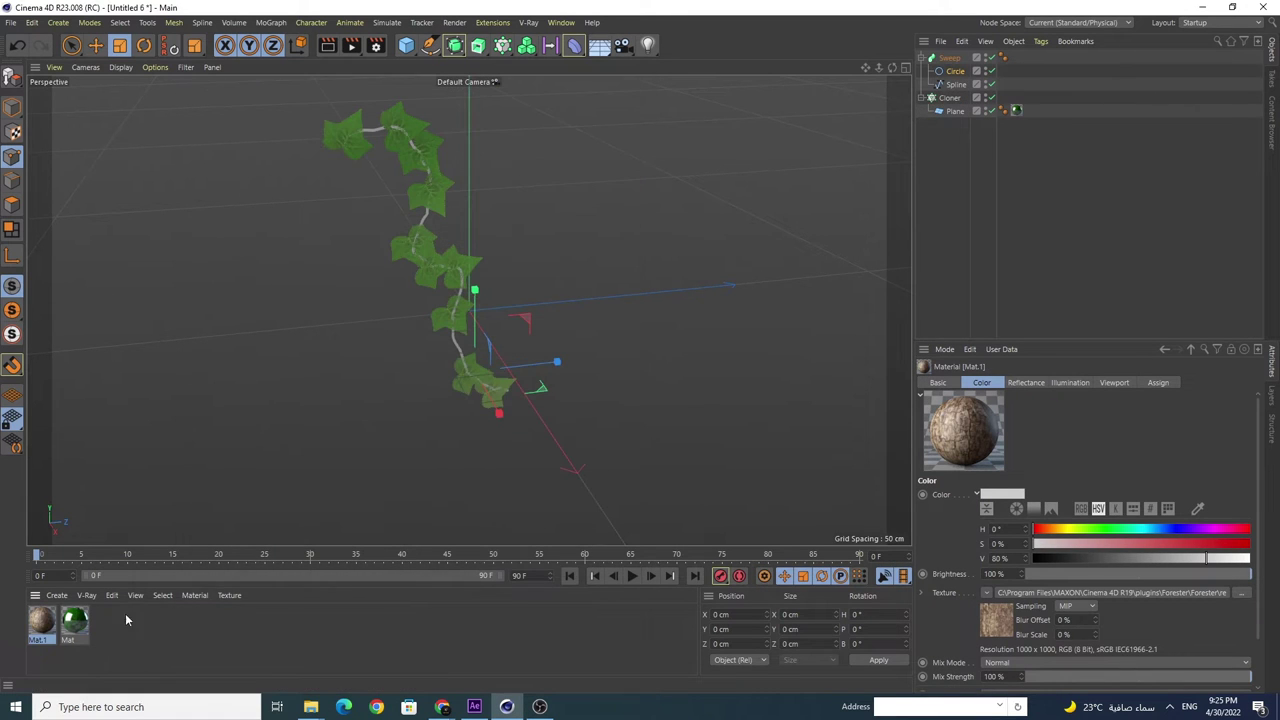
drag(943, 65, 943, 62)
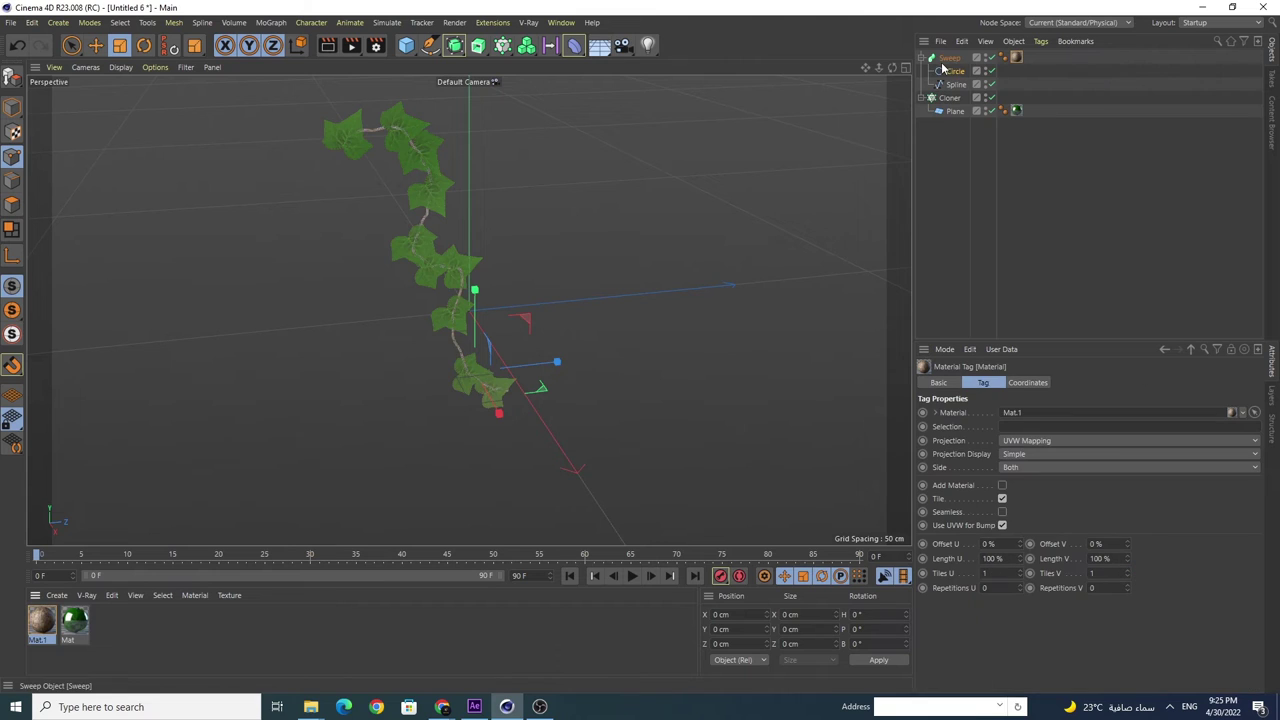
click(953, 60)
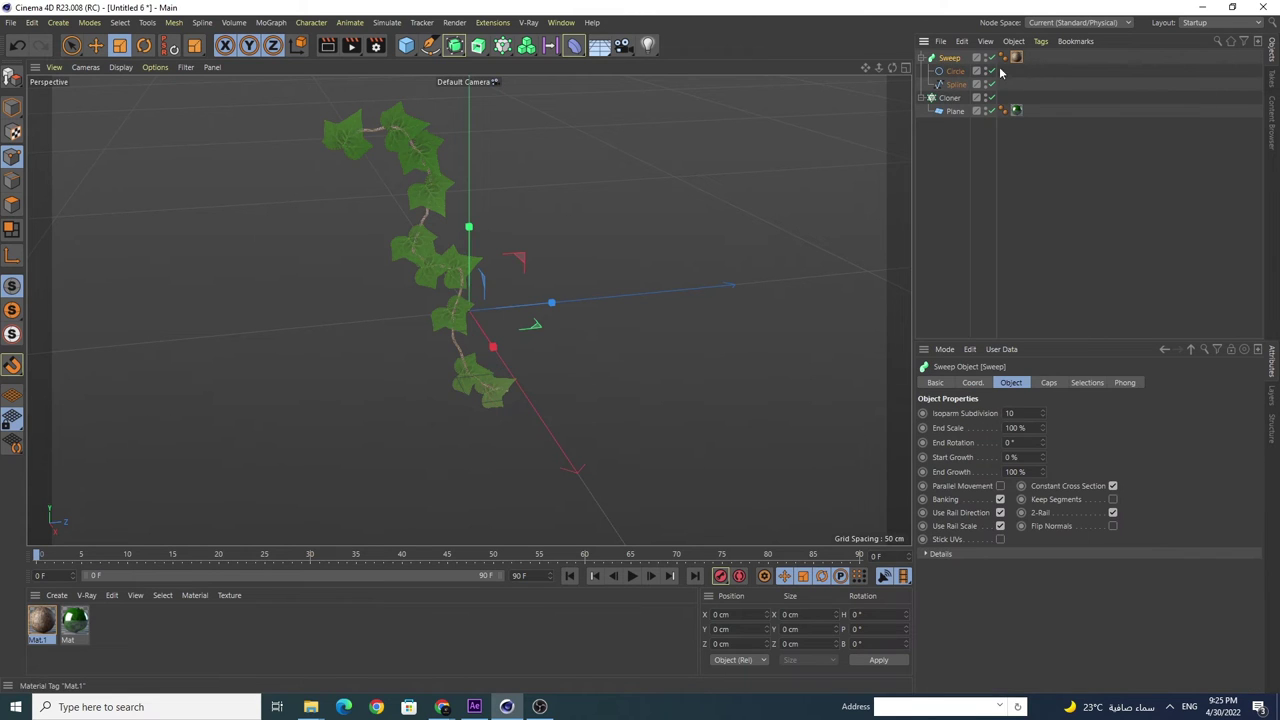
Step: Add a MoGraph Random effector to the leaf Cloner
click(921, 59)
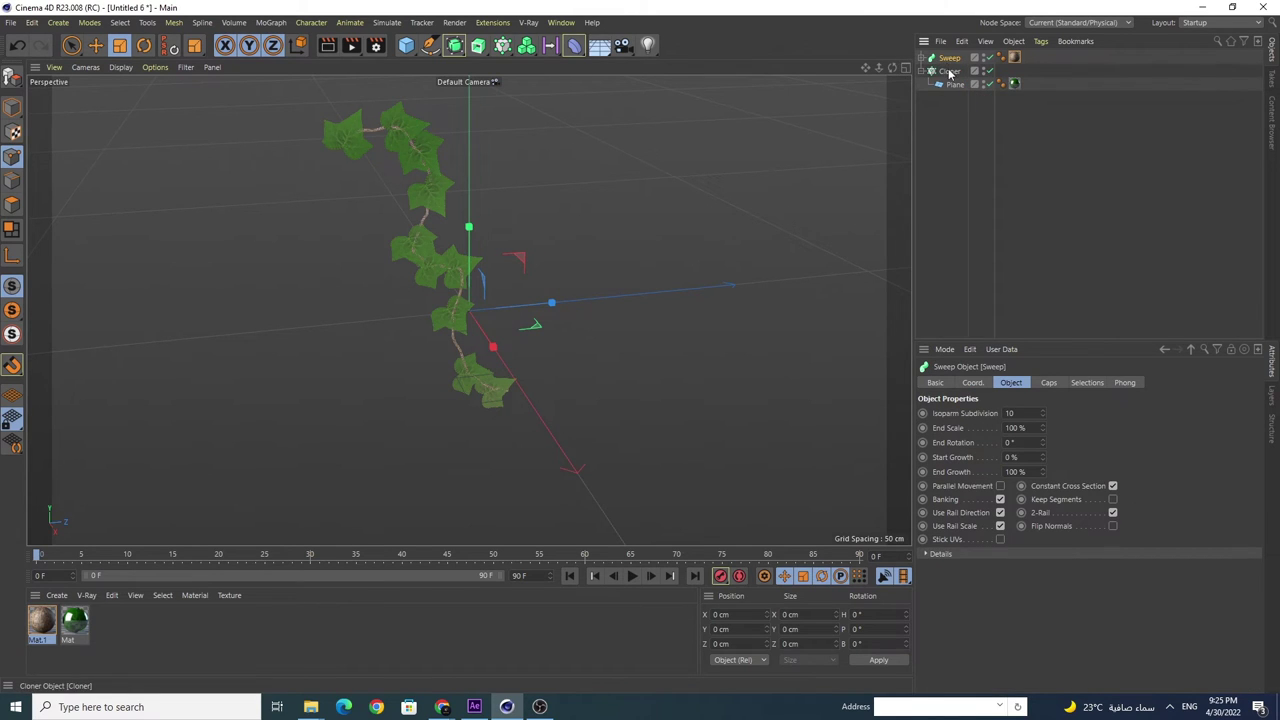
click(950, 72)
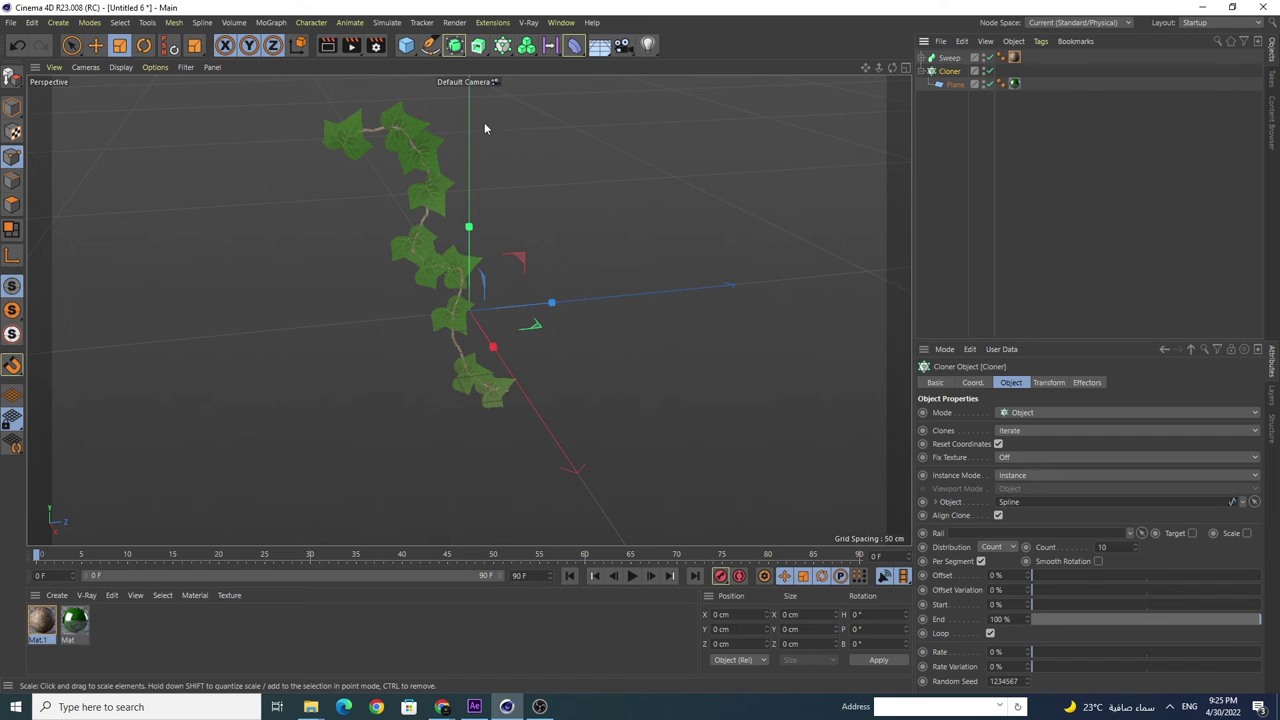
click(270, 22)
mouse_move(300, 44)
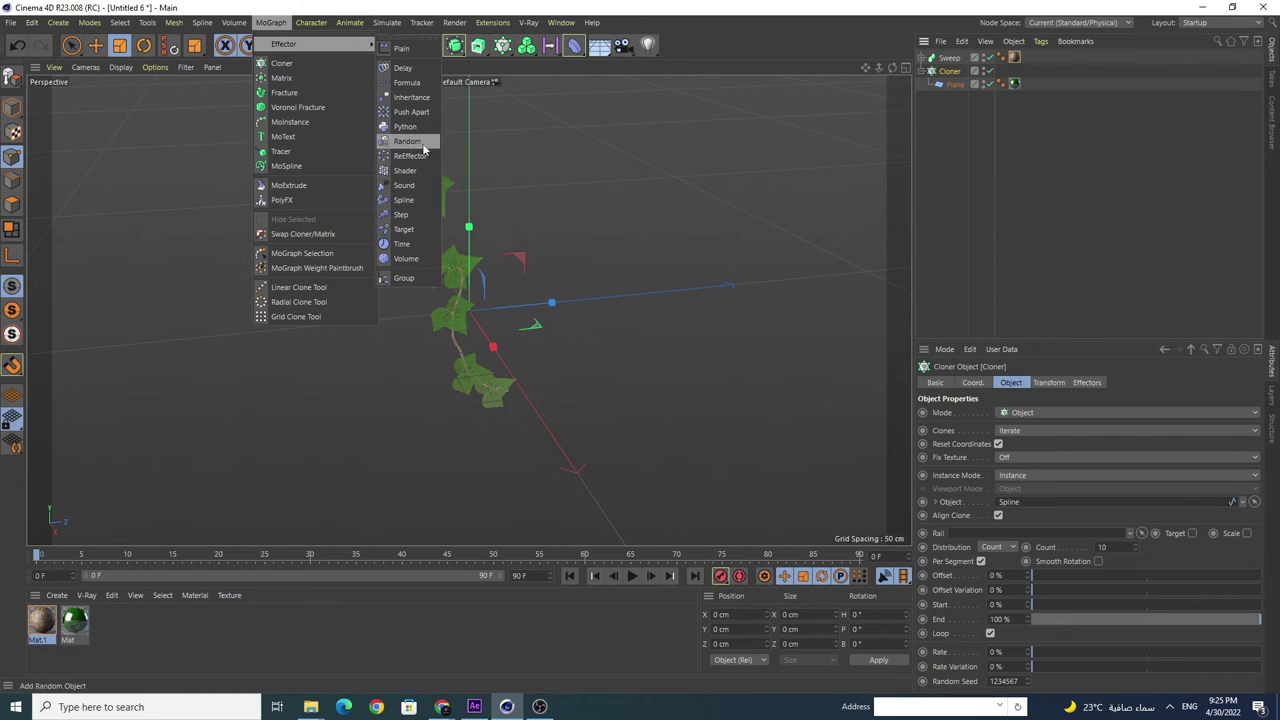
click(408, 141)
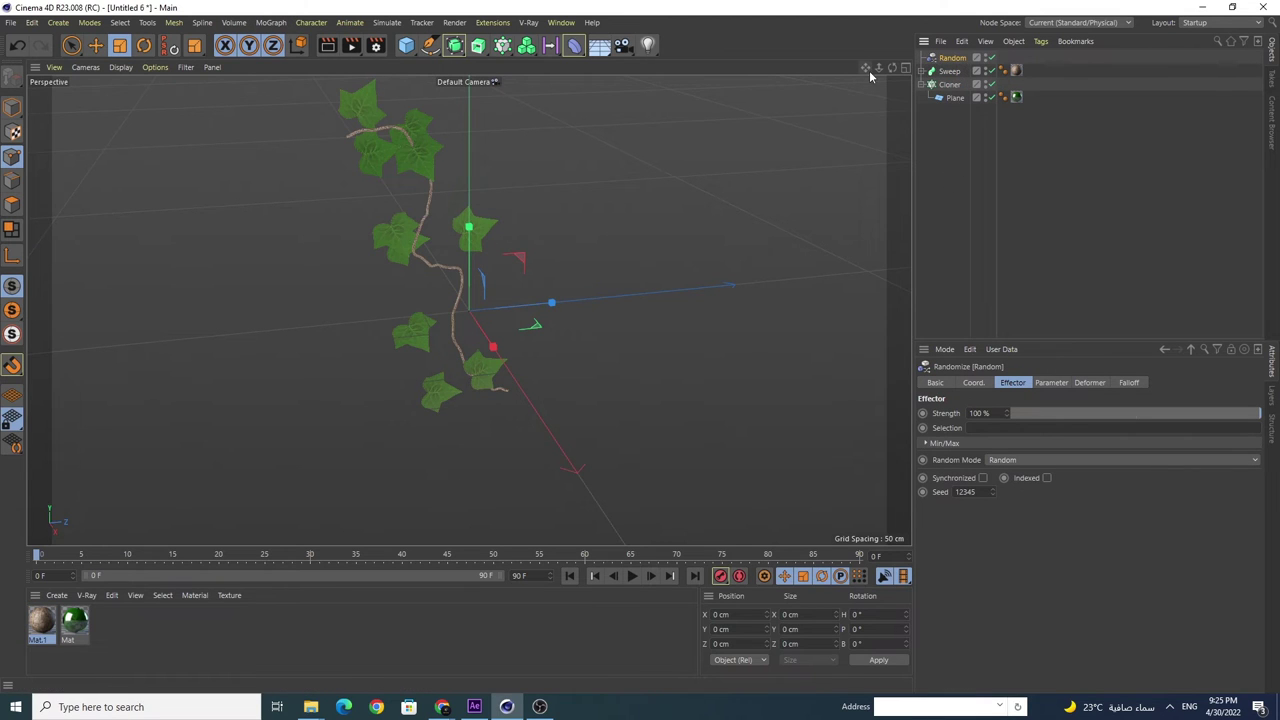
alt+middle_drag(468, 310, 398, 340)
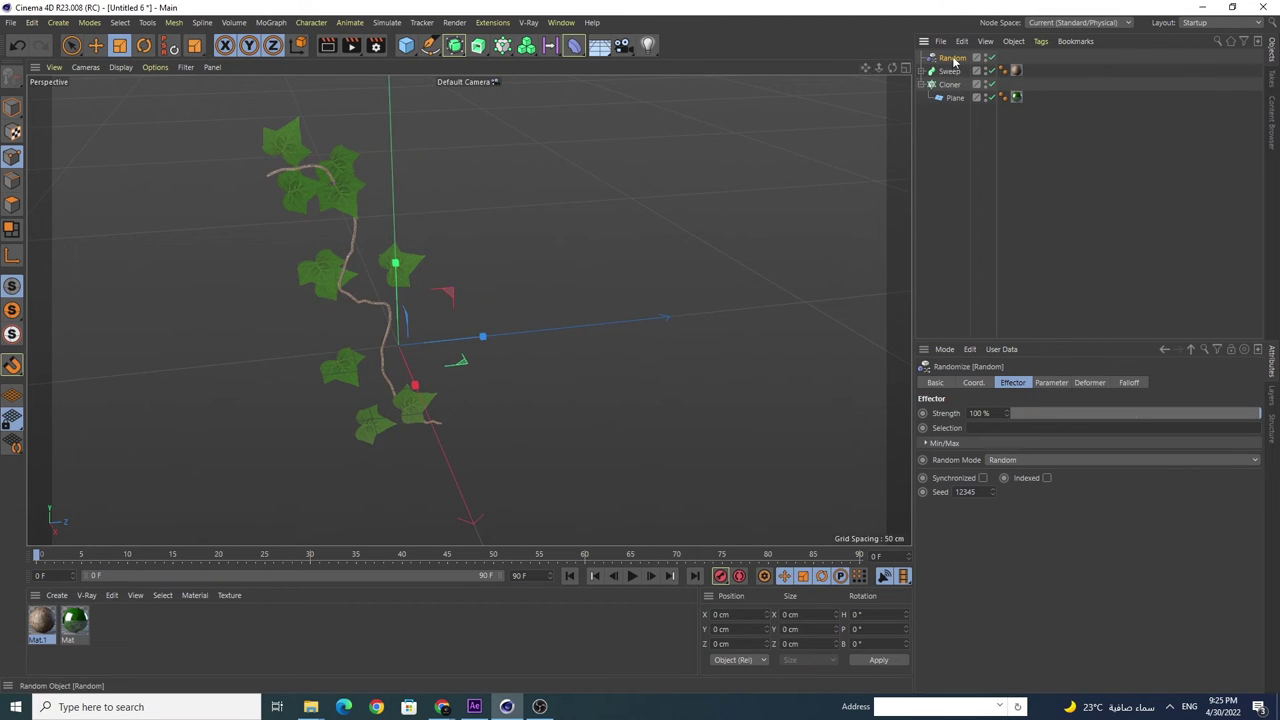
Step: Make the Random effector rotate instead of move the leaves, with H 238°, P 112°, B 103°
click(1042, 383)
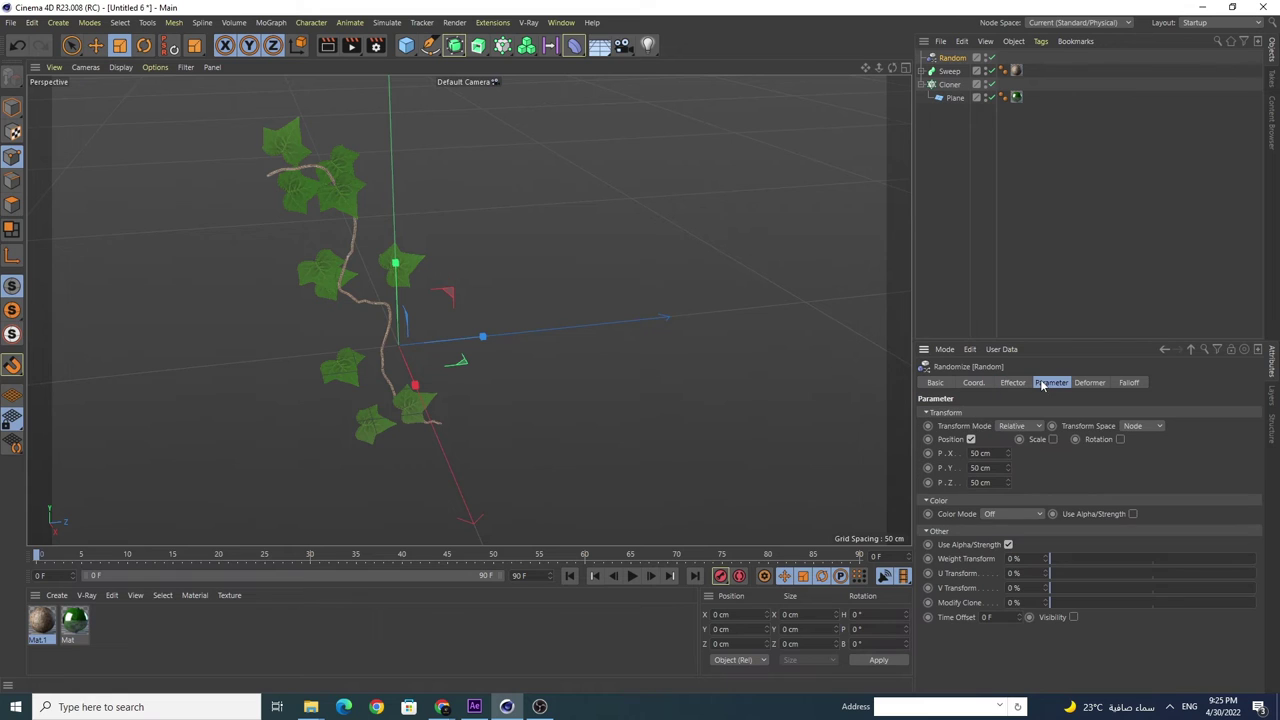
click(970, 439)
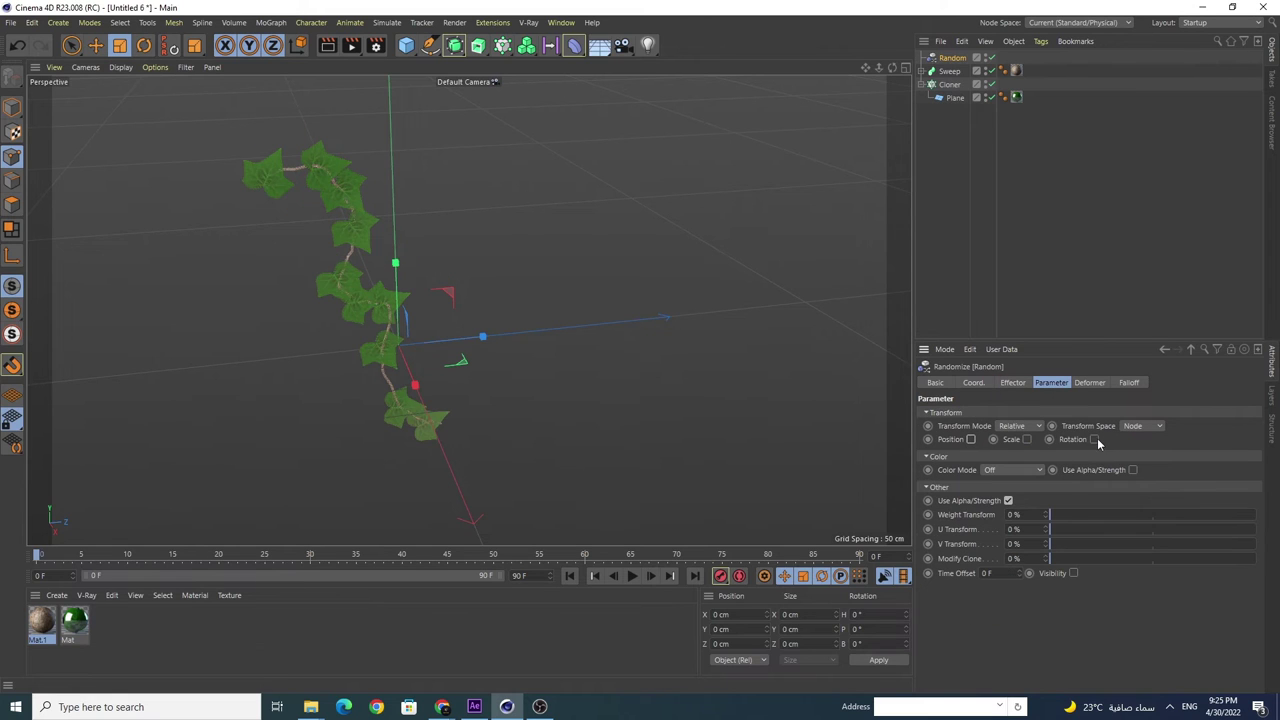
click(1094, 439)
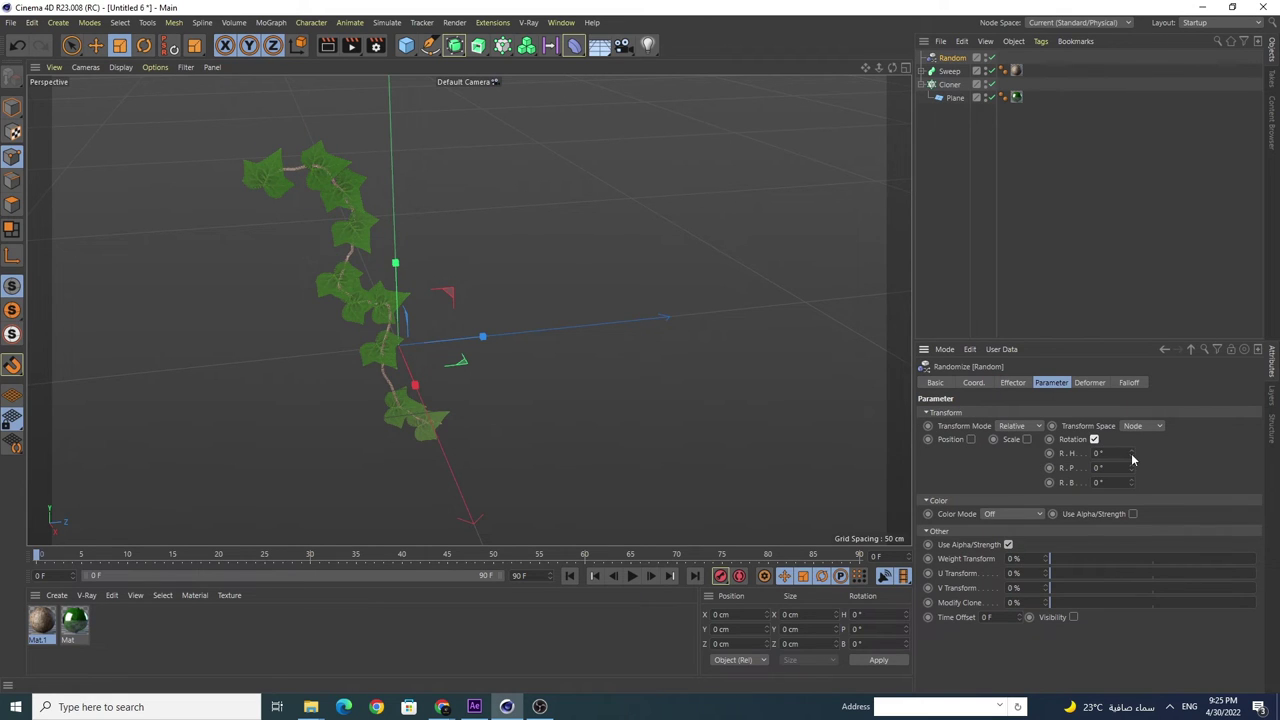
drag(1133, 458, 1133, 458)
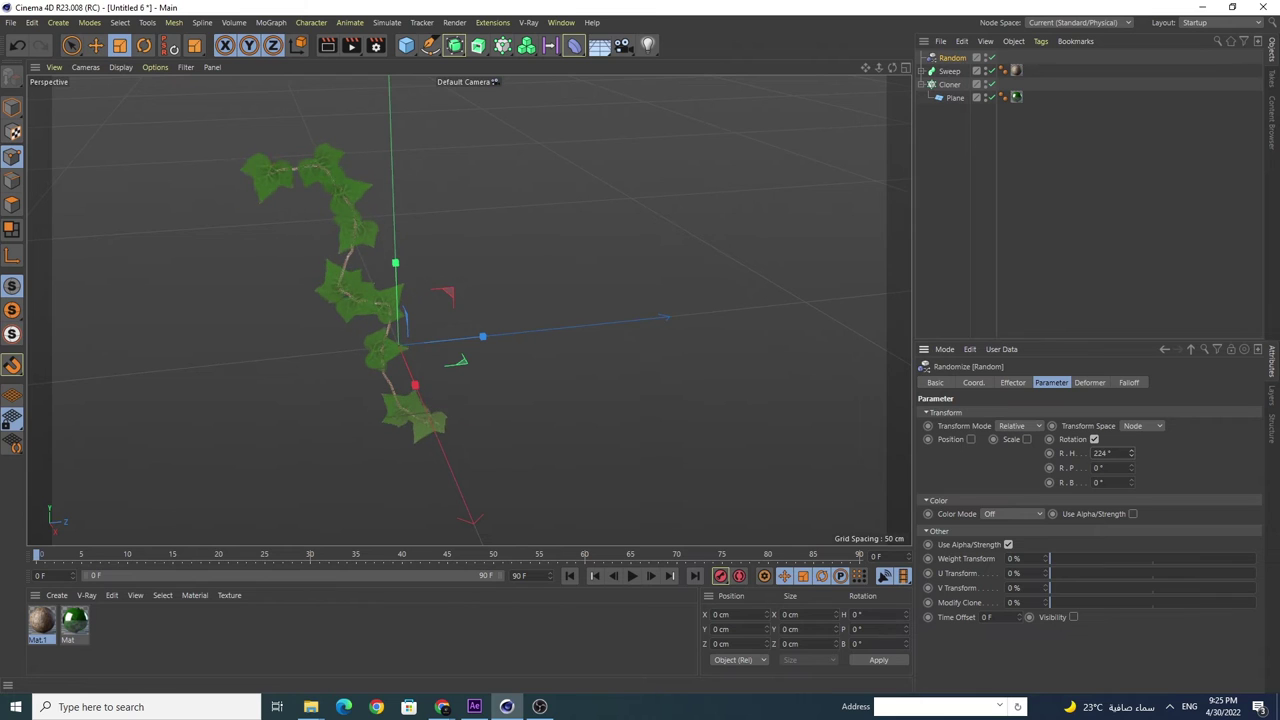
drag(1133, 468, 1133, 468)
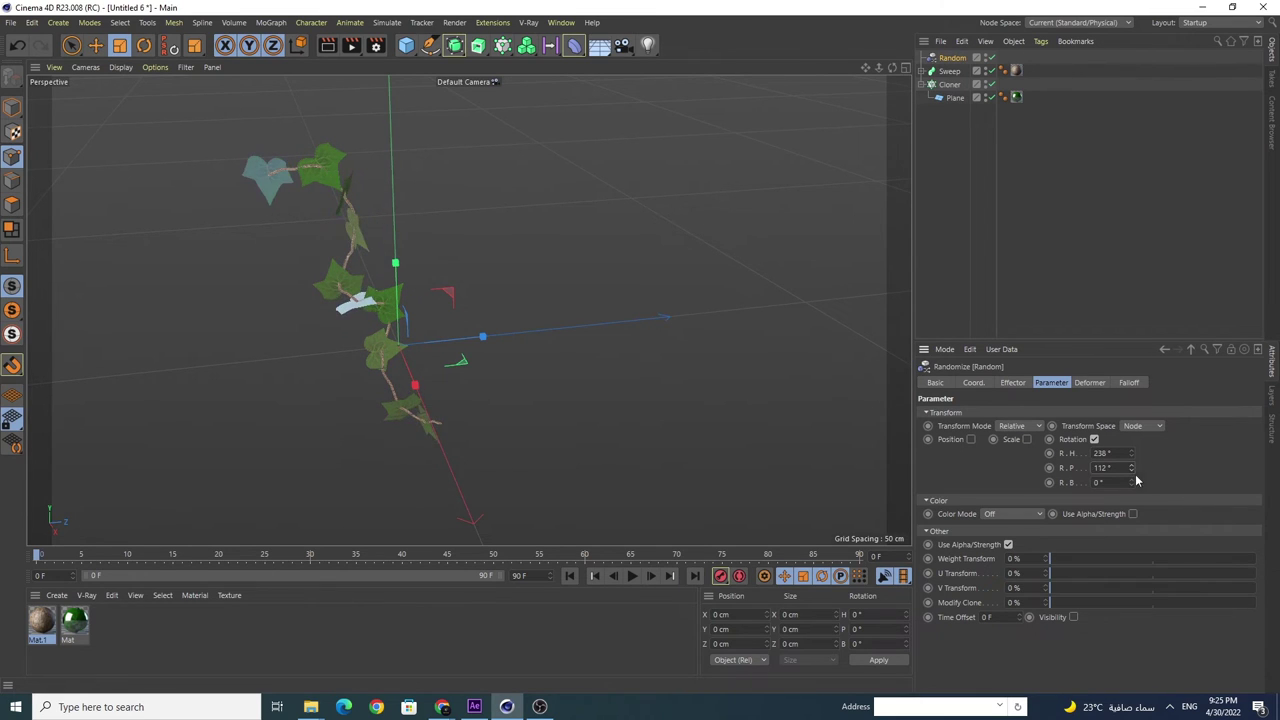
drag(1133, 483, 1133, 483)
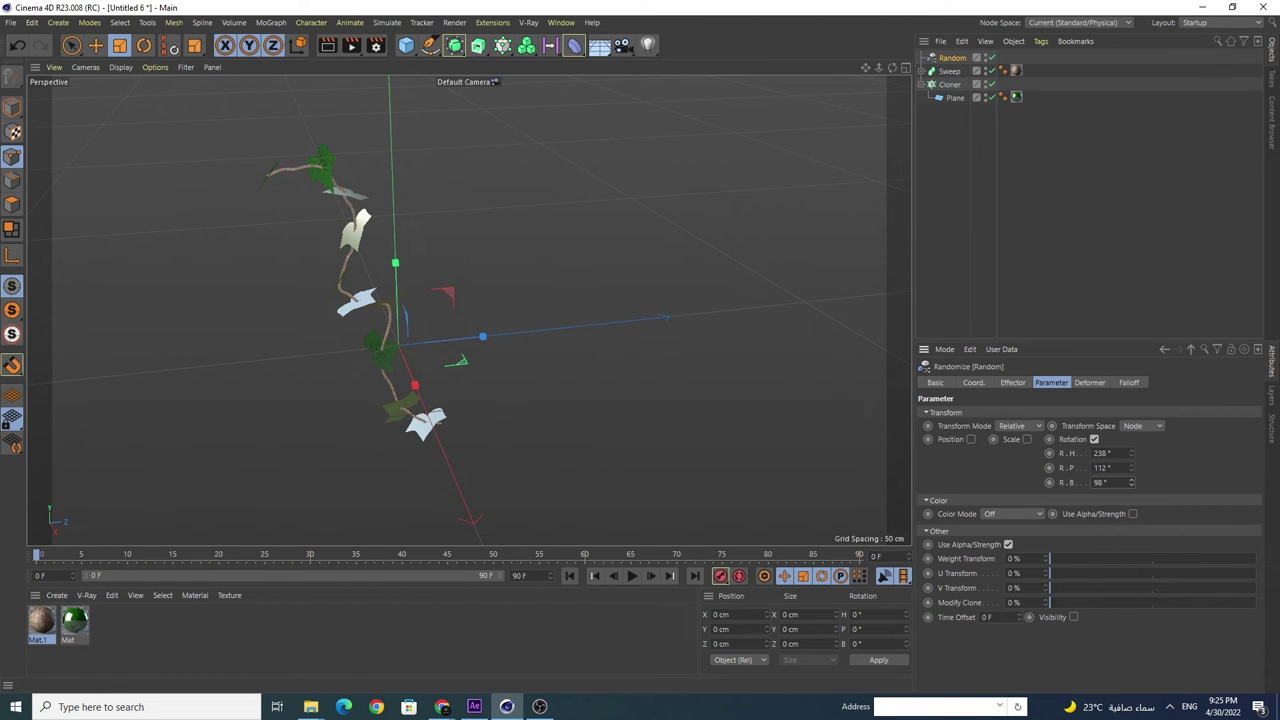
drag(1133, 483, 1133, 483)
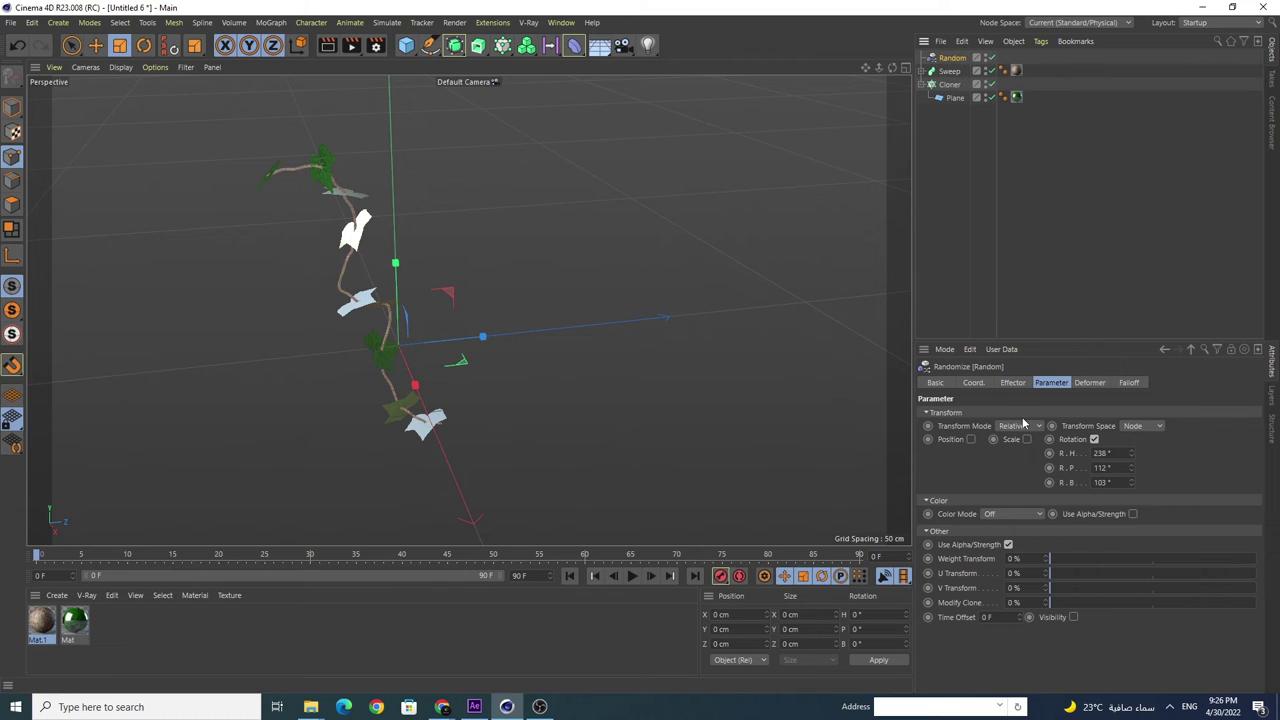
Step: Change the Cloner's distribution to Step with 10 cm between leaves
click(1013, 383)
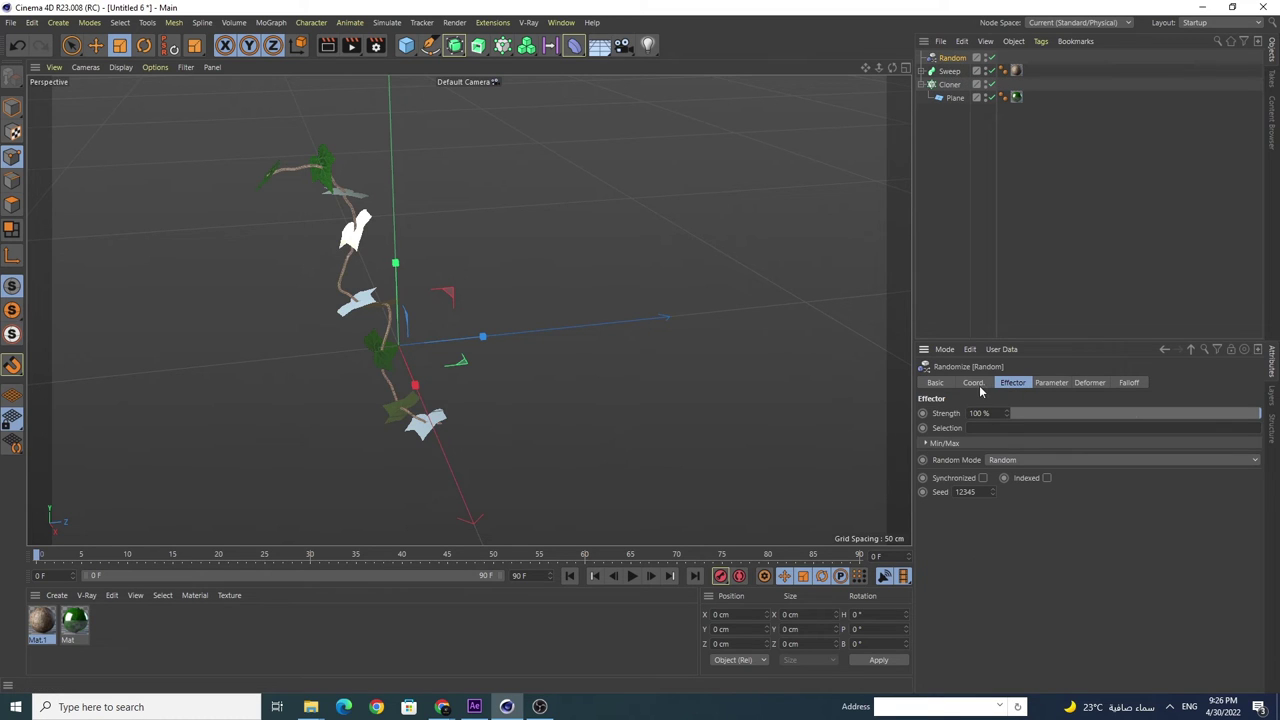
click(949, 85)
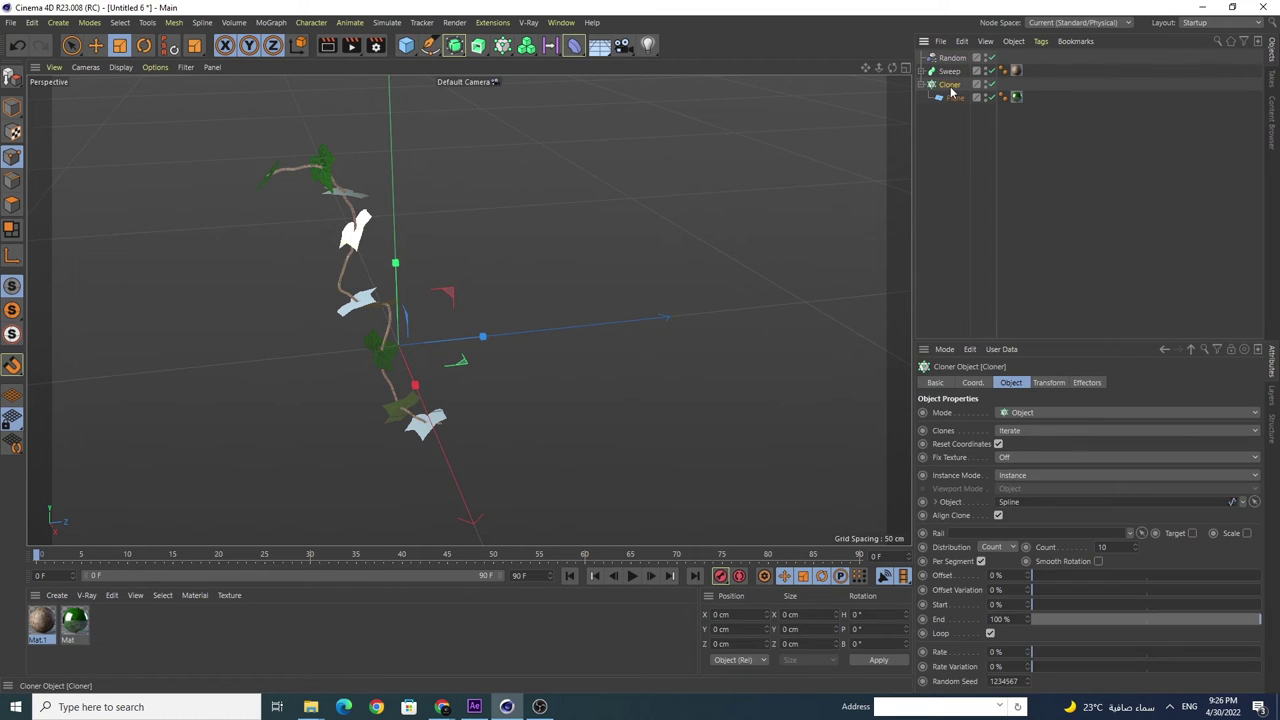
click(996, 549)
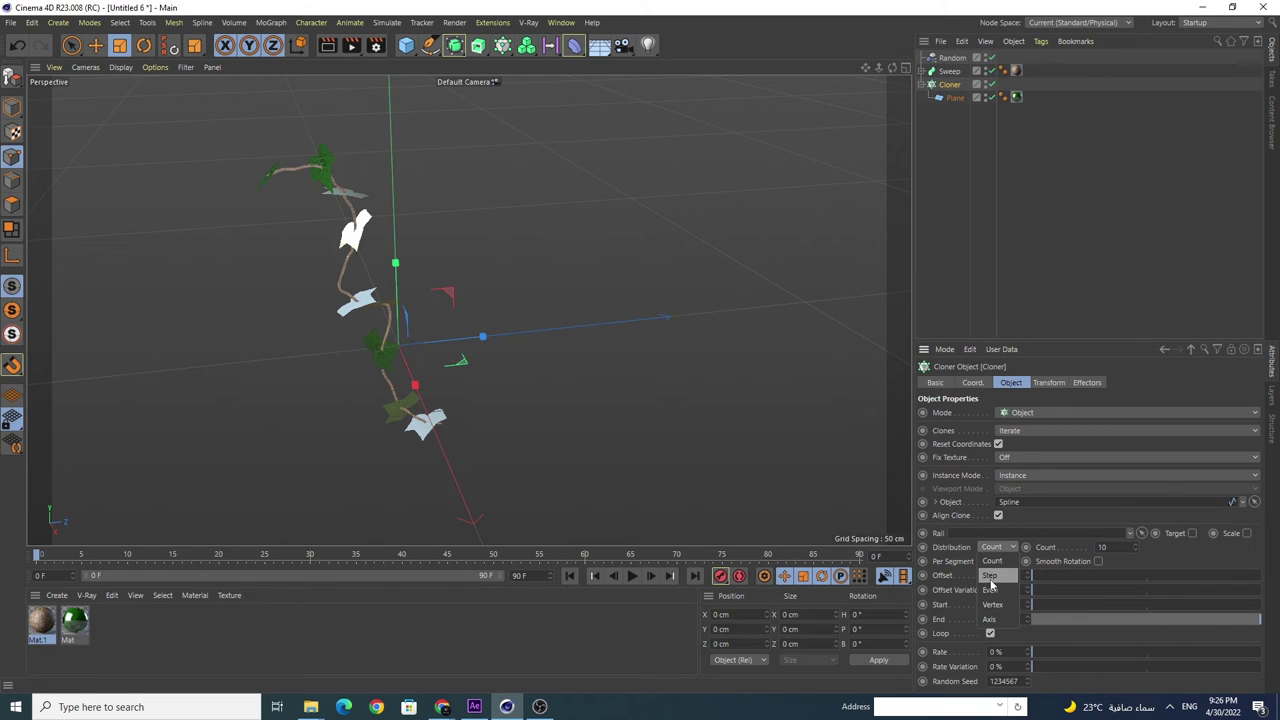
click(990, 579)
drag(1133, 548, 1069, 547)
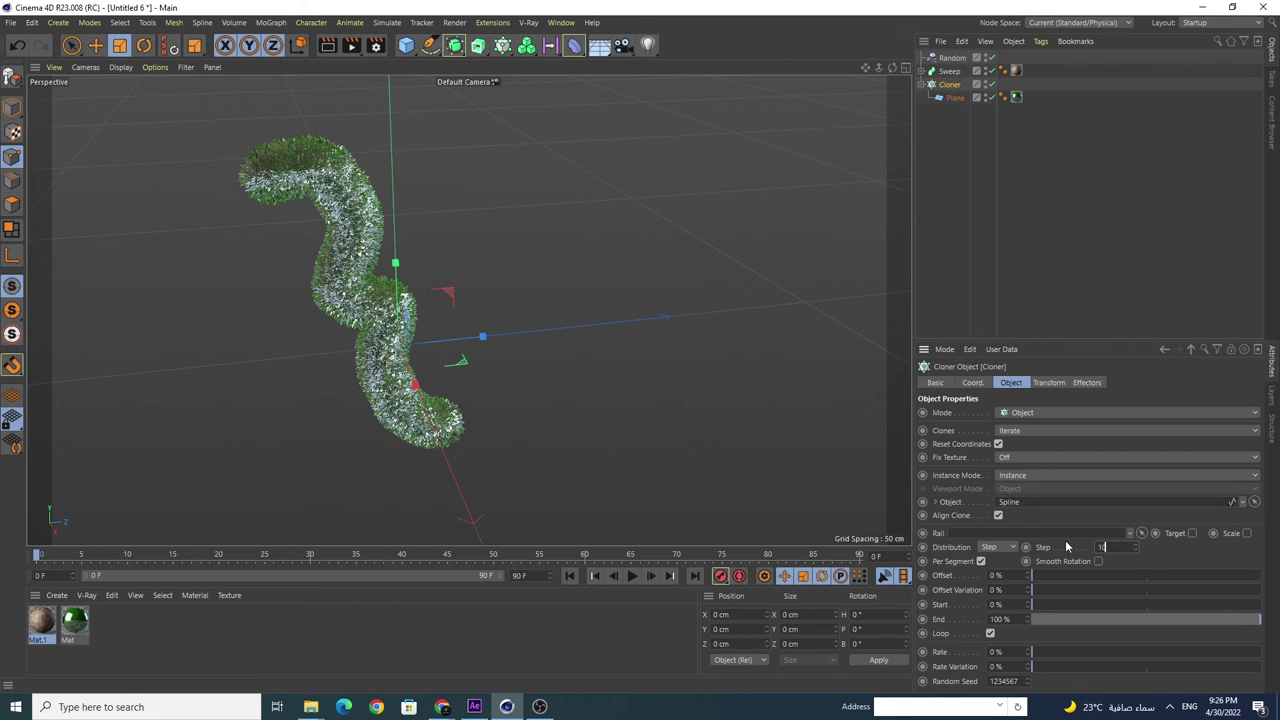
key(Return)
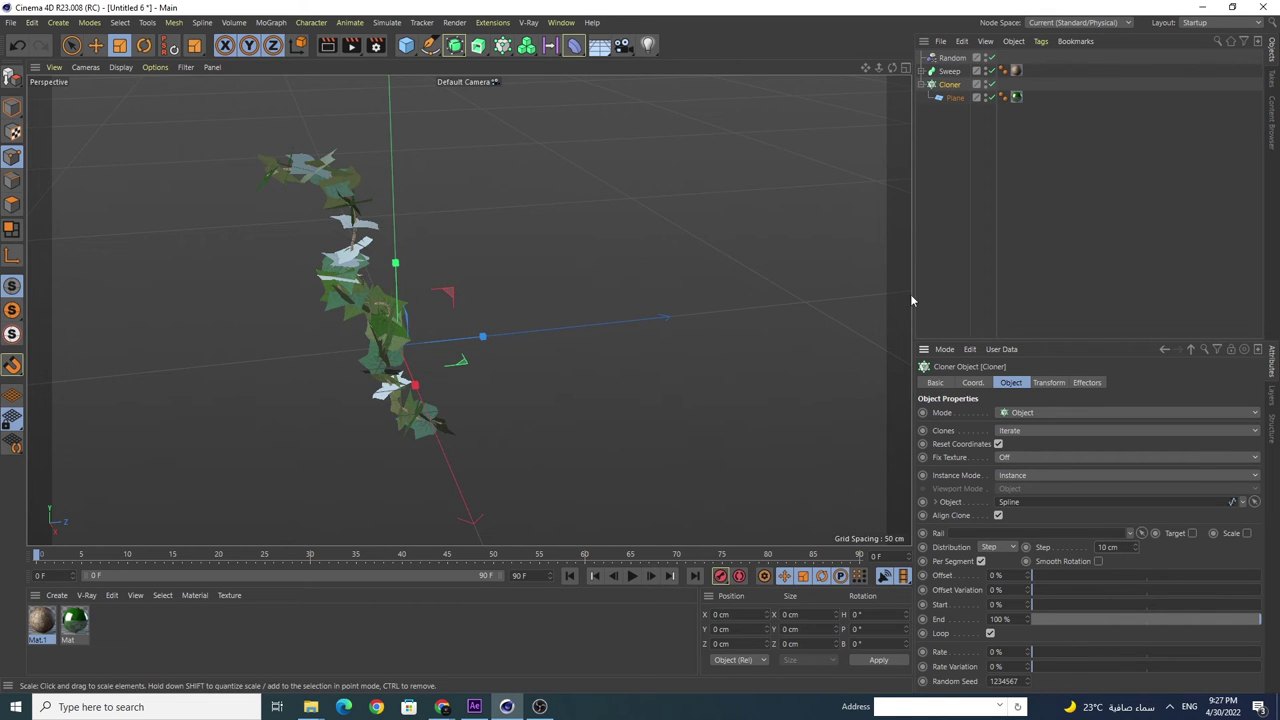
drag(893, 72, 470, 311)
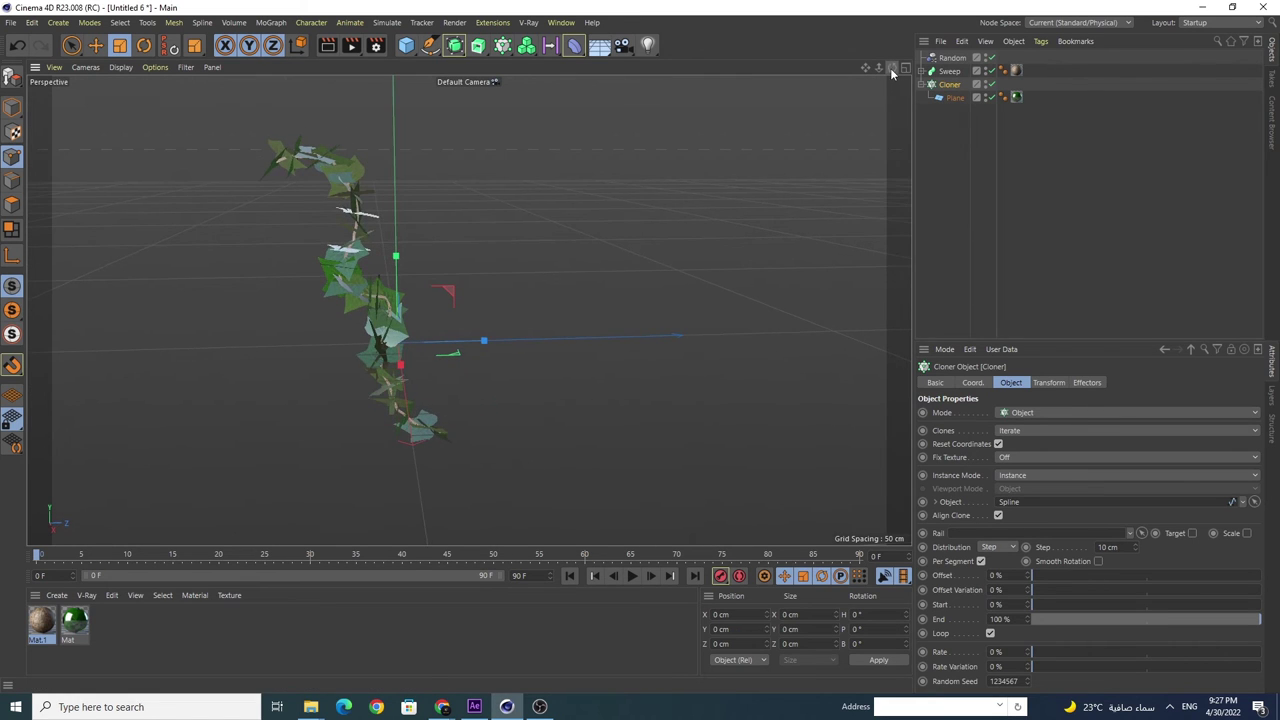
Step: Add a cube and raise it about 95 cm
click(406, 45)
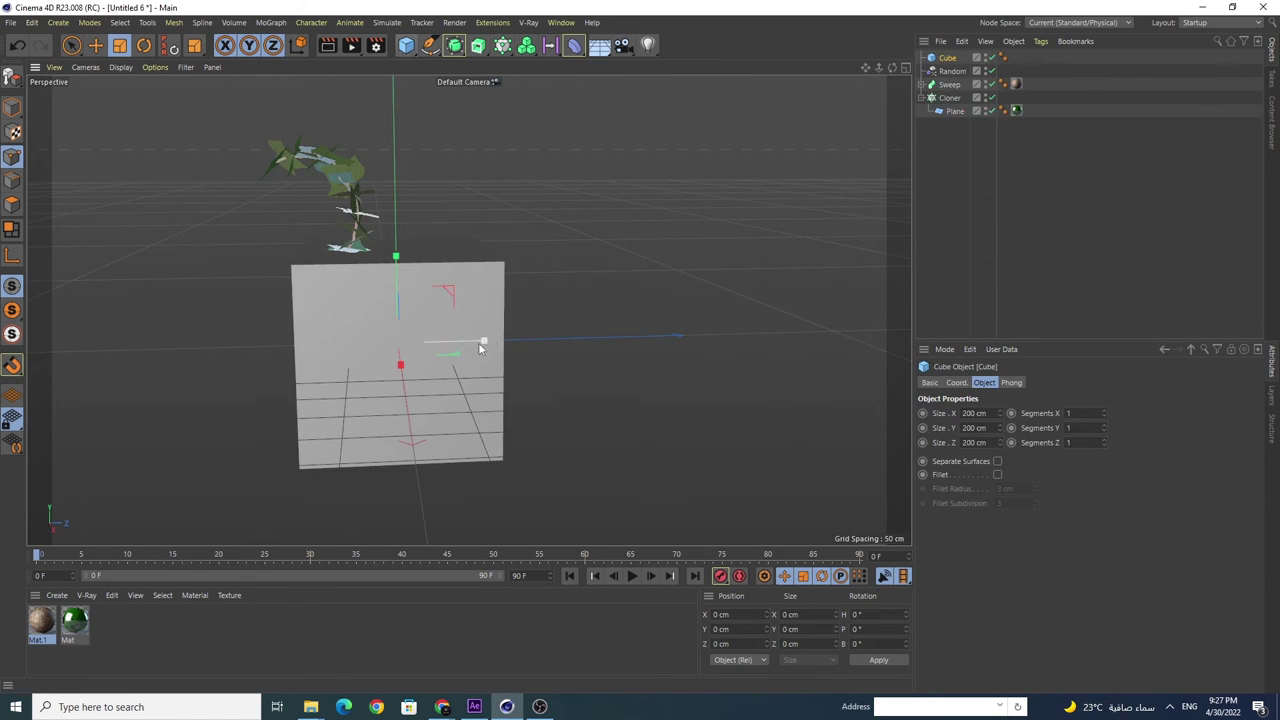
click(904, 69)
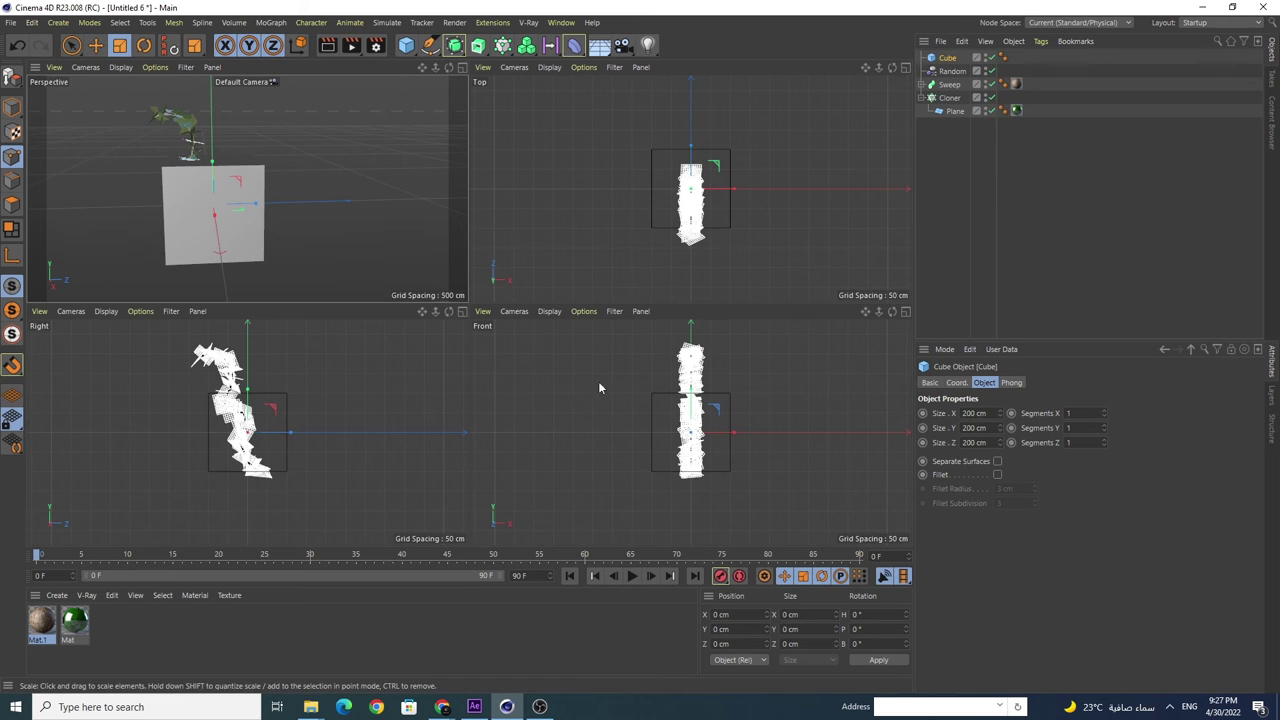
click(95, 45)
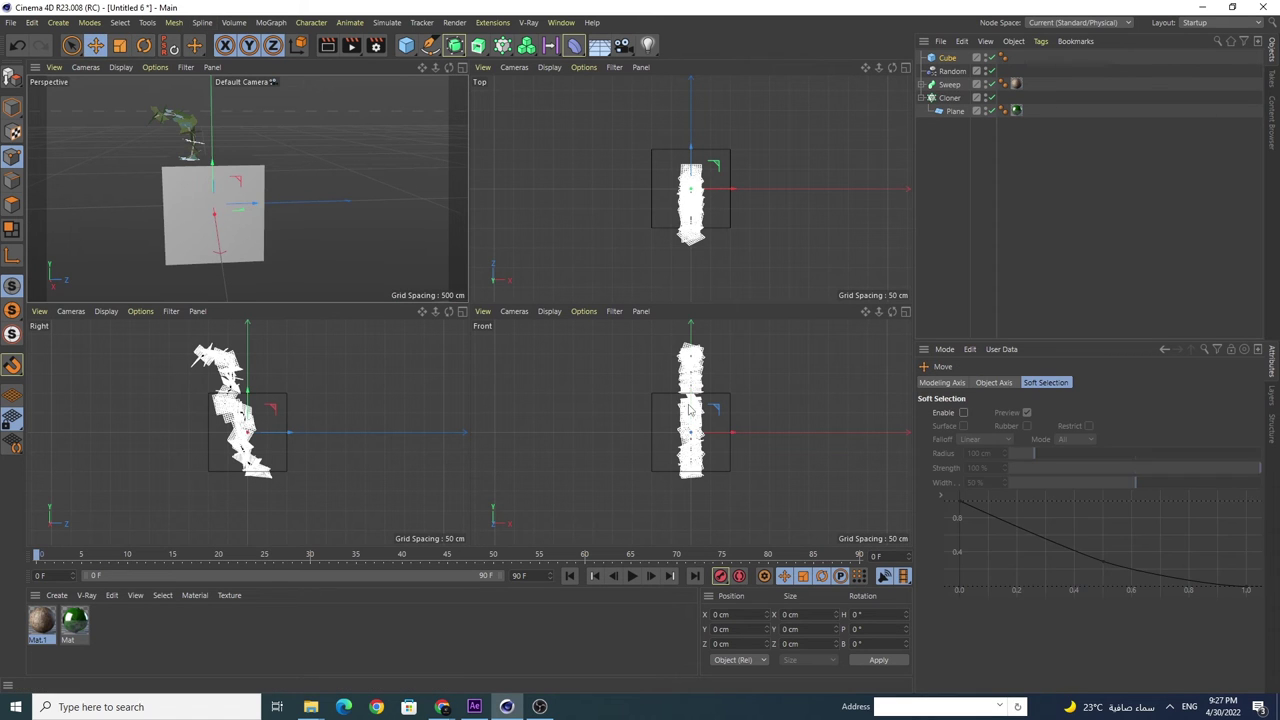
drag(660, 448, 660, 410)
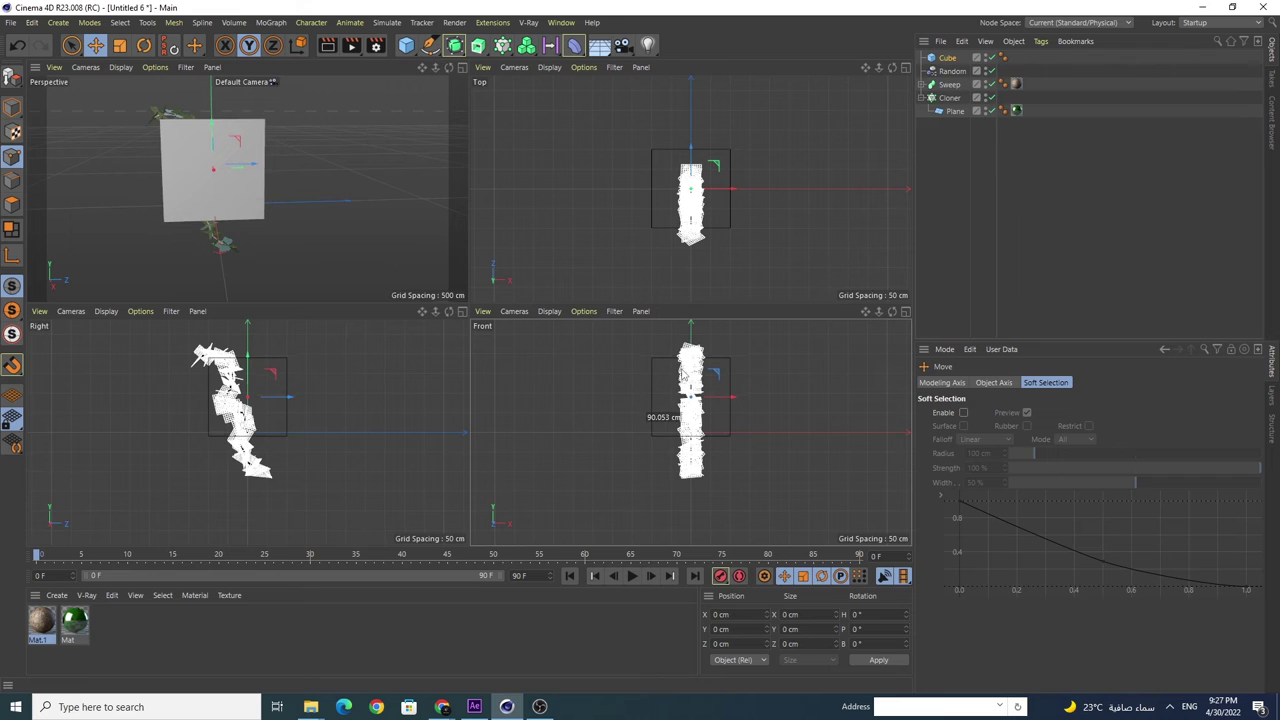
Step: Stretch the cube into a thin wall about 37.7 × 268.8 × 613.2 cm
click(461, 70)
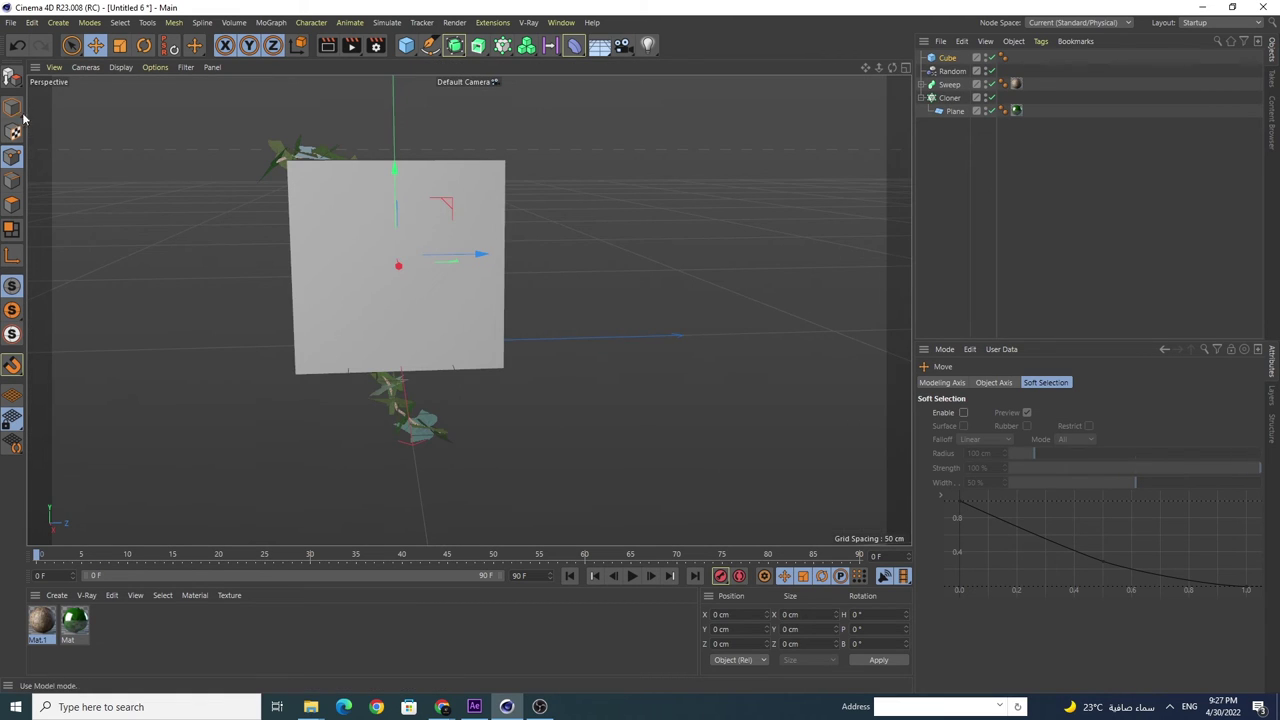
drag(489, 257, 622, 257)
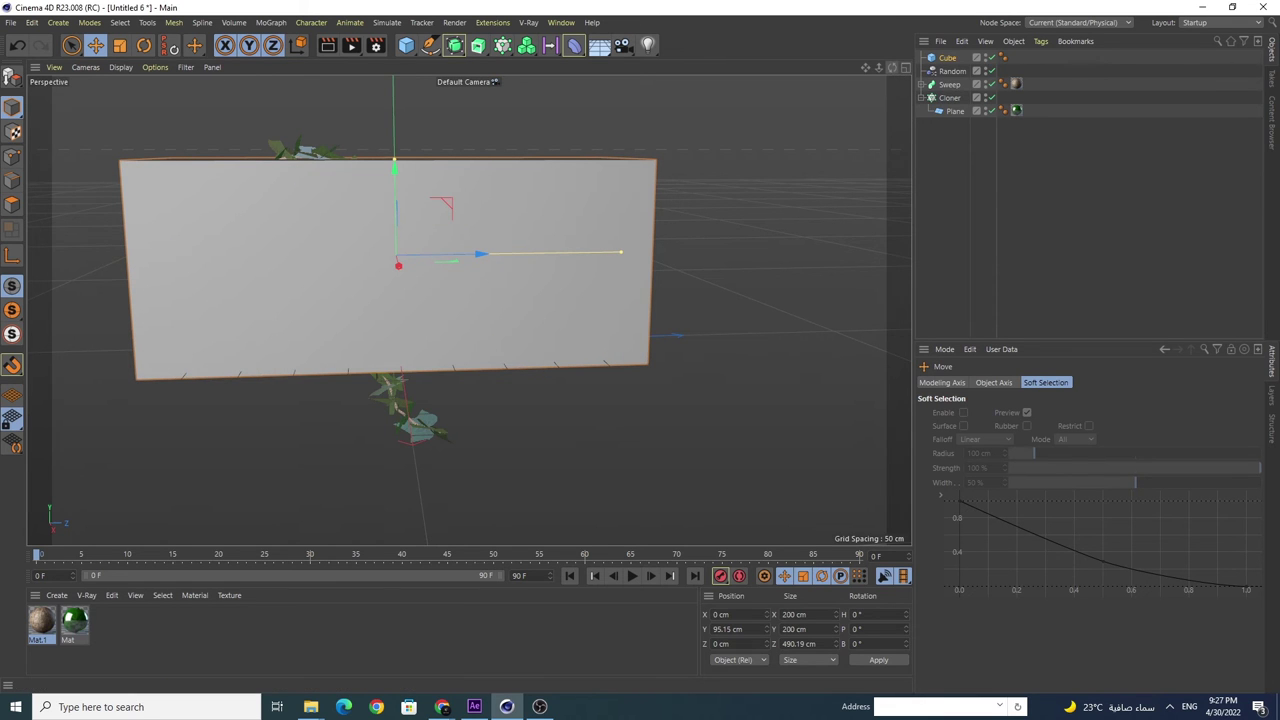
mouse_move(892, 67)
mouse_down()
mouse_move(426, 276)
mouse_move(366, 264)
mouse_up()
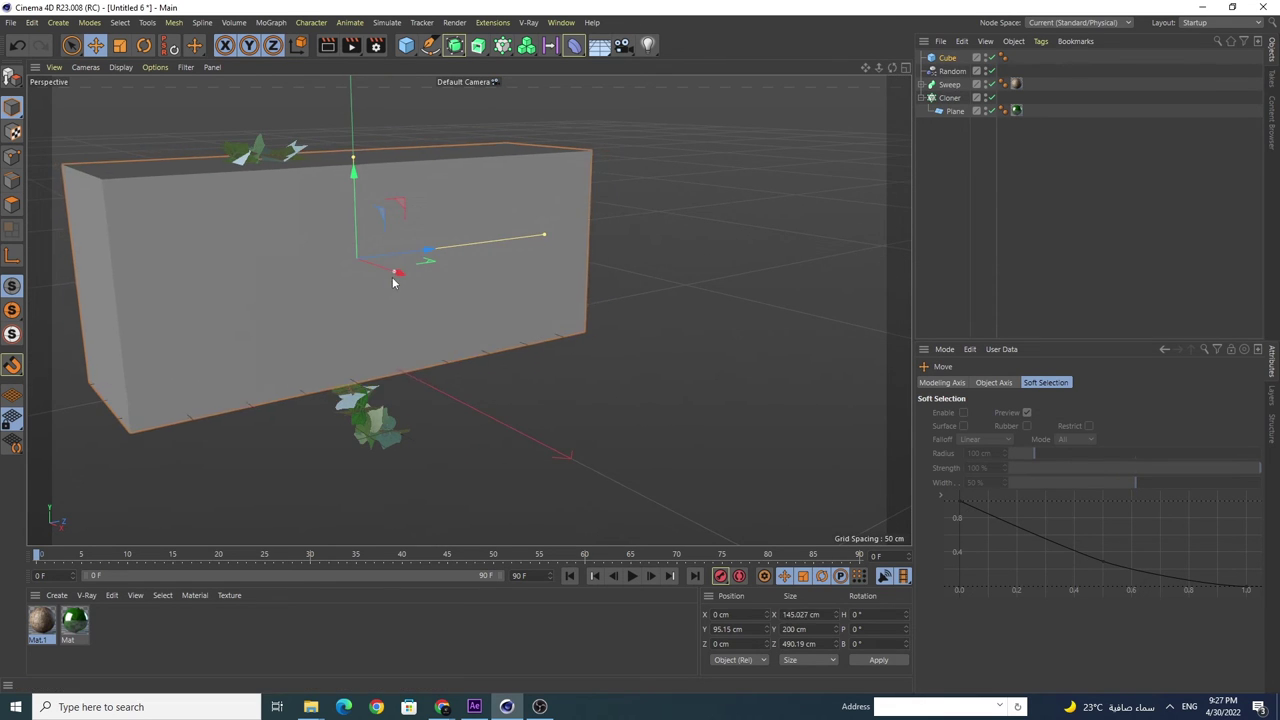
drag(546, 238, 581, 227)
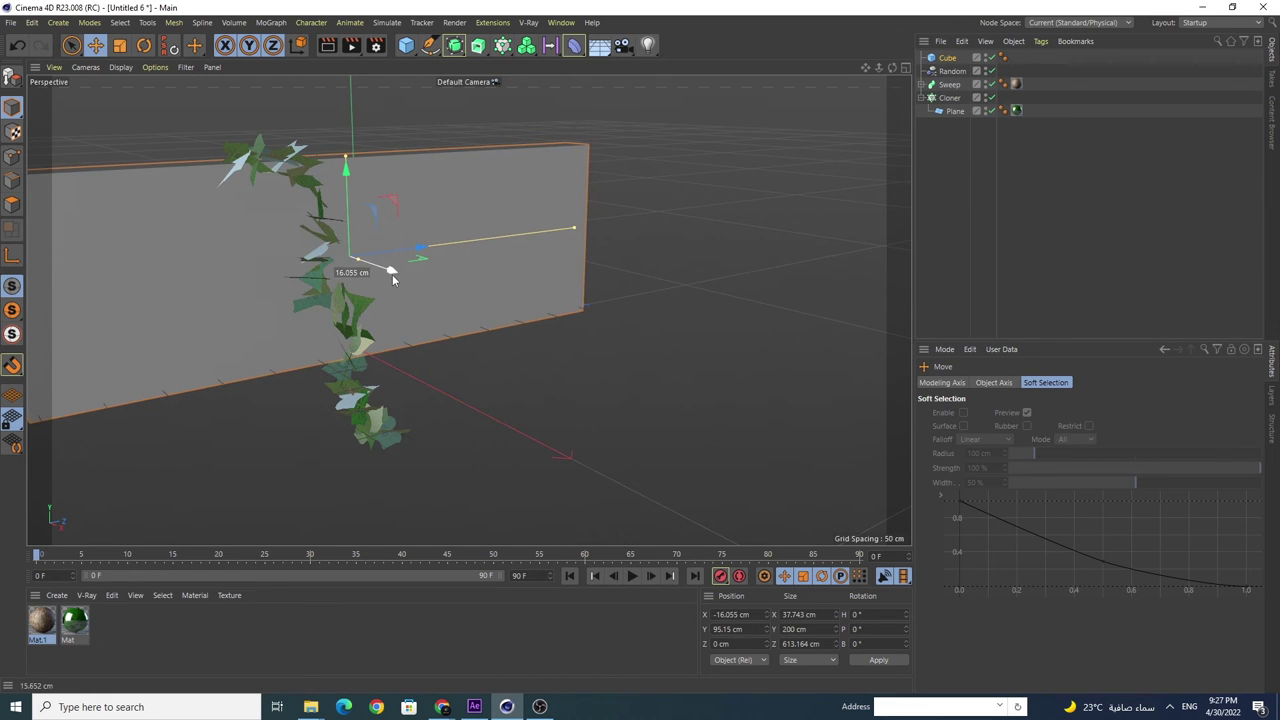
drag(350, 164, 343, 121)
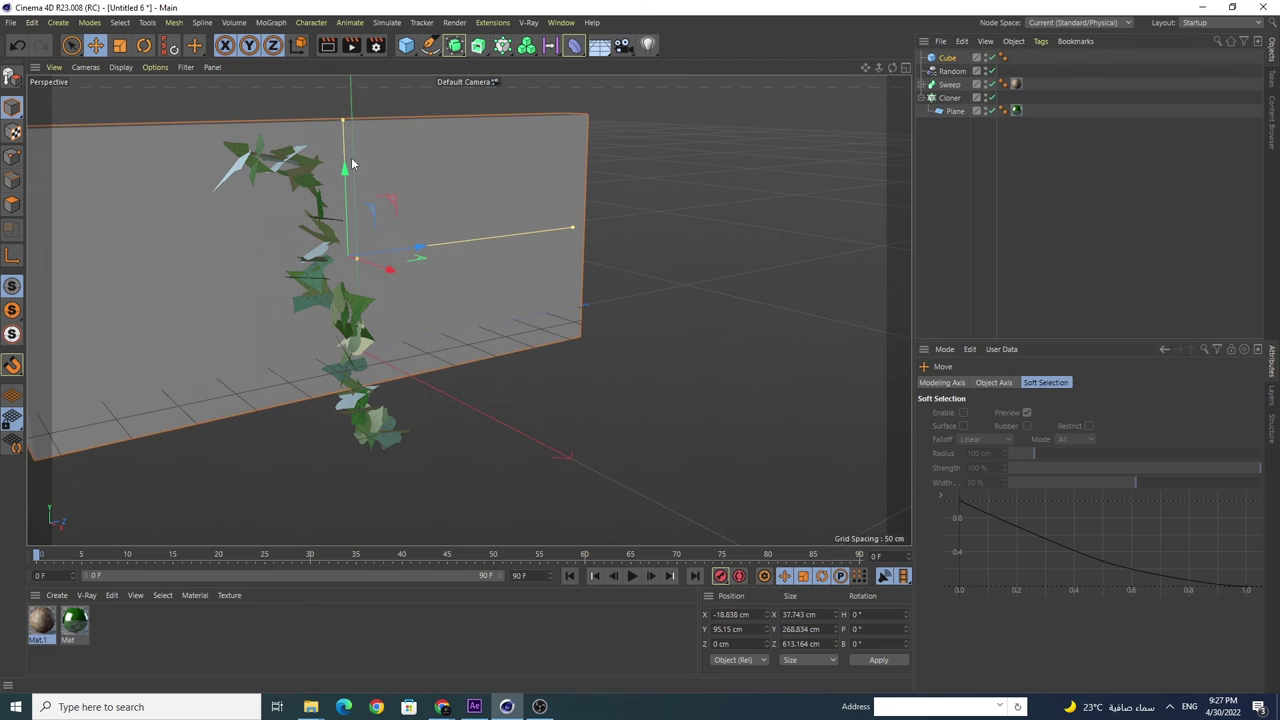
Step: Nest Random, Sweep, Cloner and Plane under a new Null and raise it to Y 14.99 cm
click(412, 50)
click(445, 60)
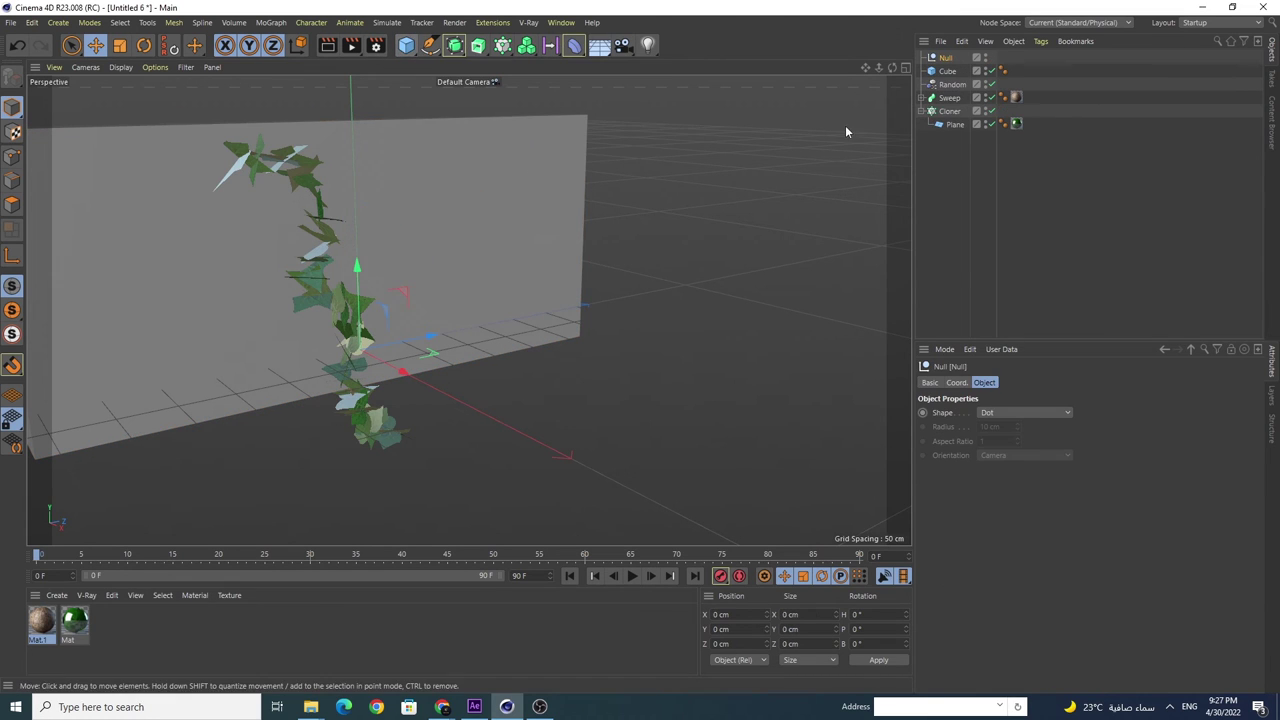
click(957, 124)
shift+click(951, 86)
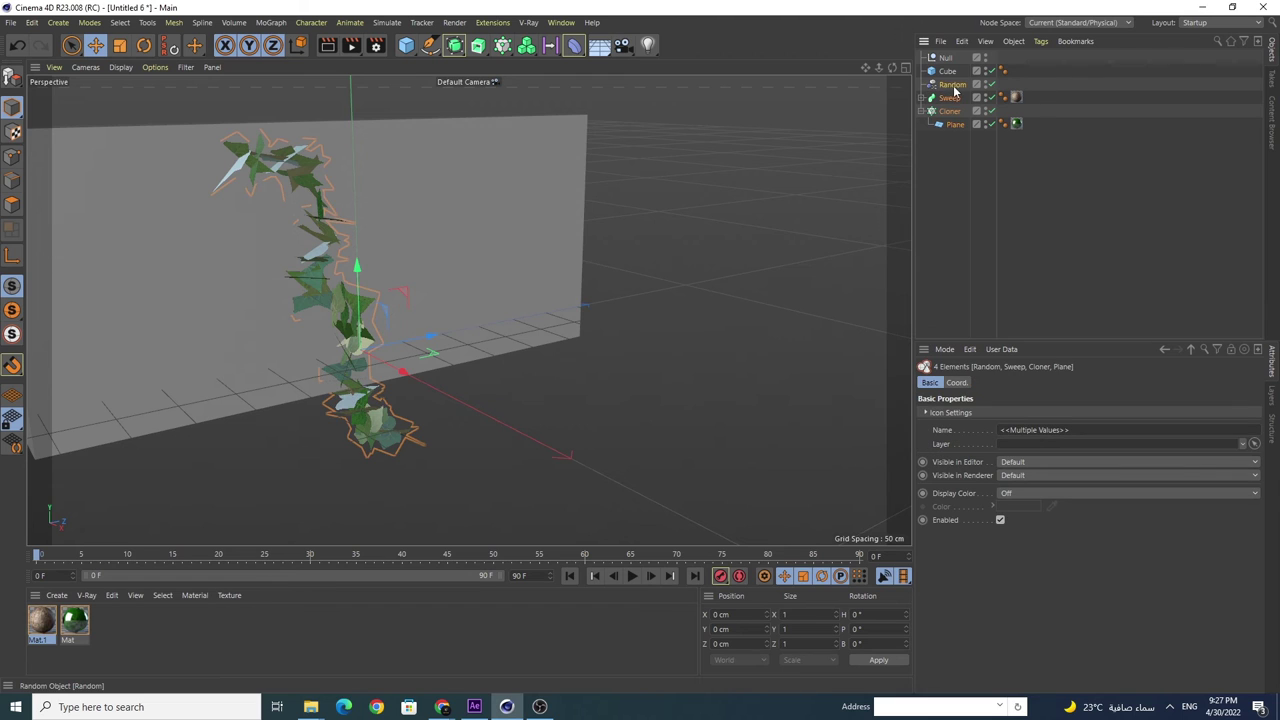
drag(953, 90, 945, 57)
click(945, 57)
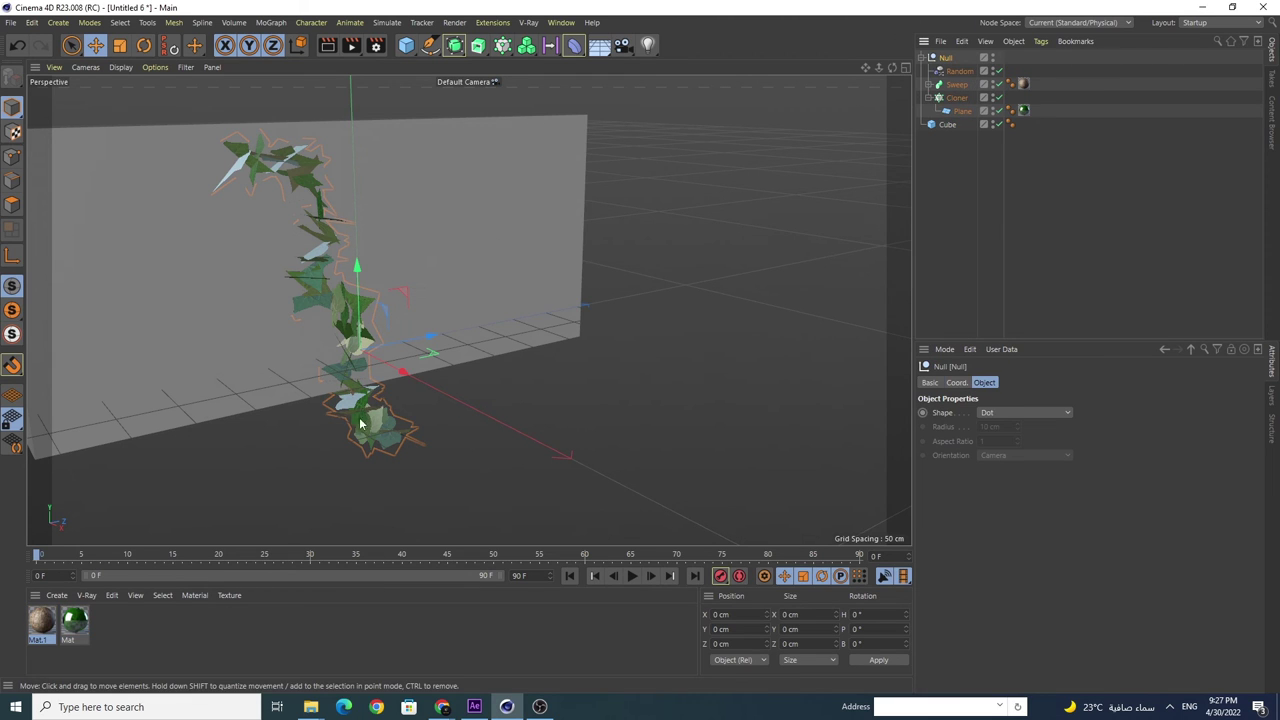
drag(356, 268, 356, 253)
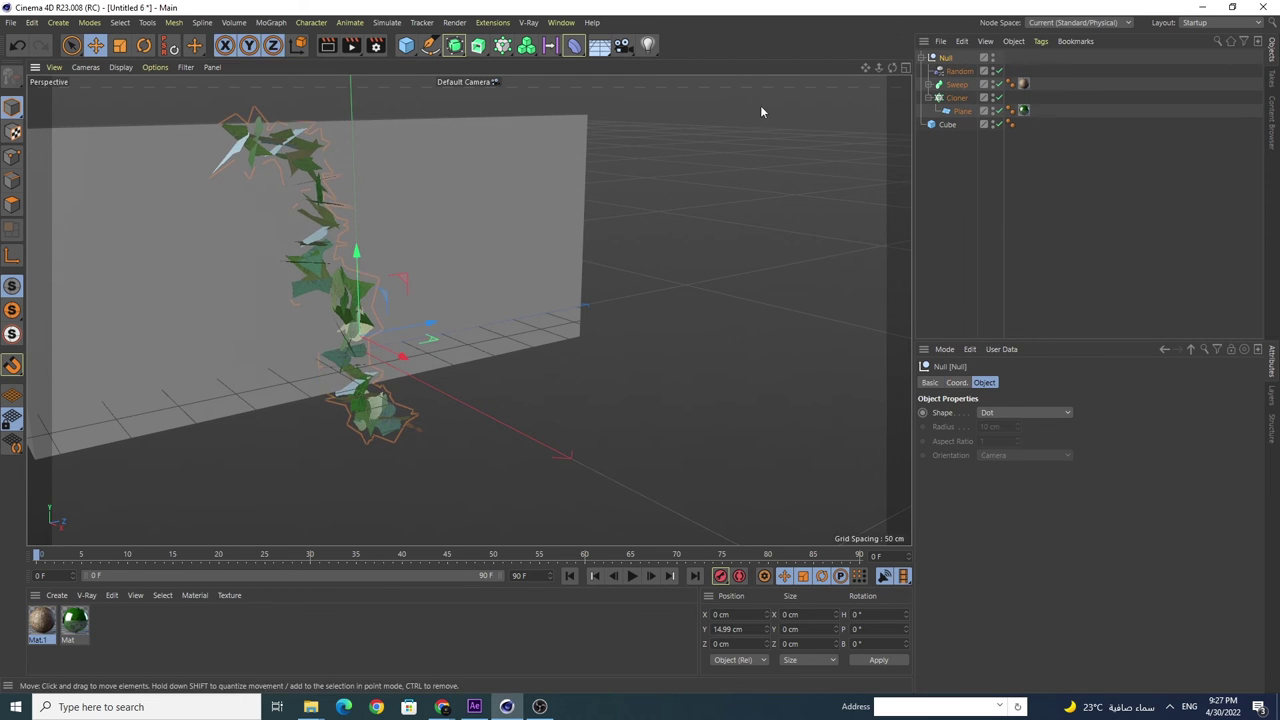
drag(865, 67, 468, 310)
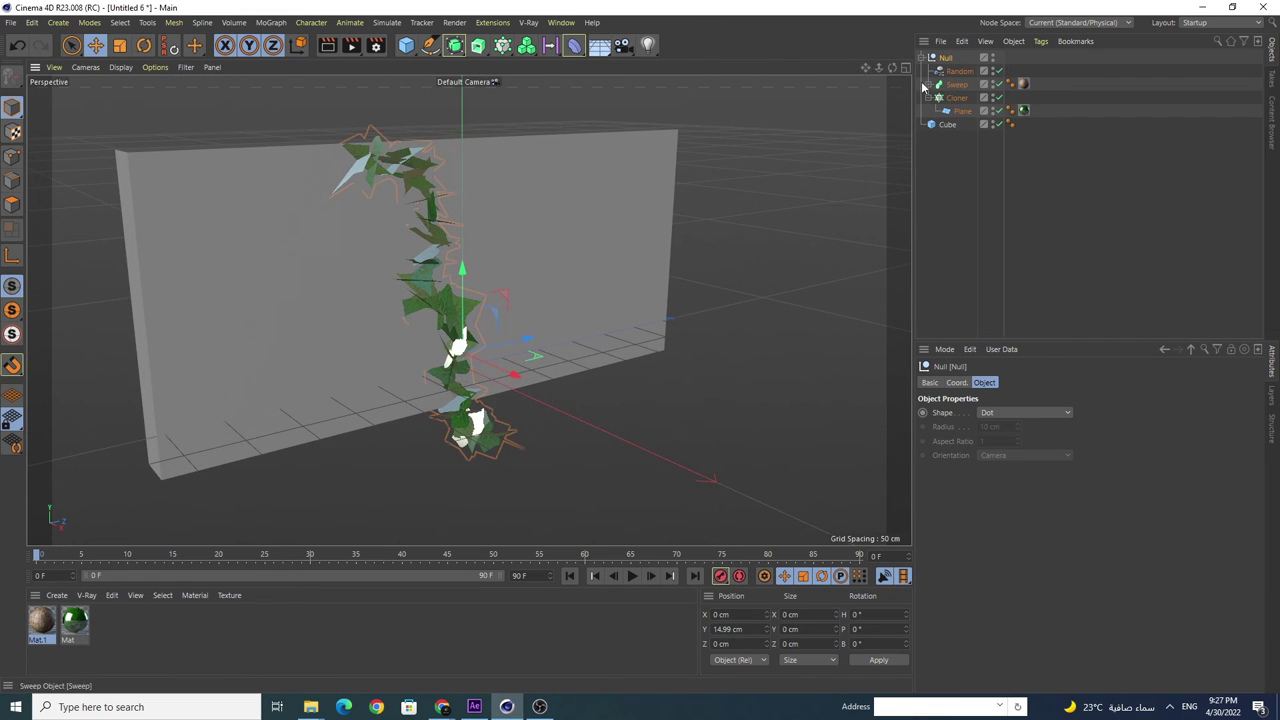
Step: Merge the Stylized Ground 03 material file and relink its base colour texture
click(940, 41)
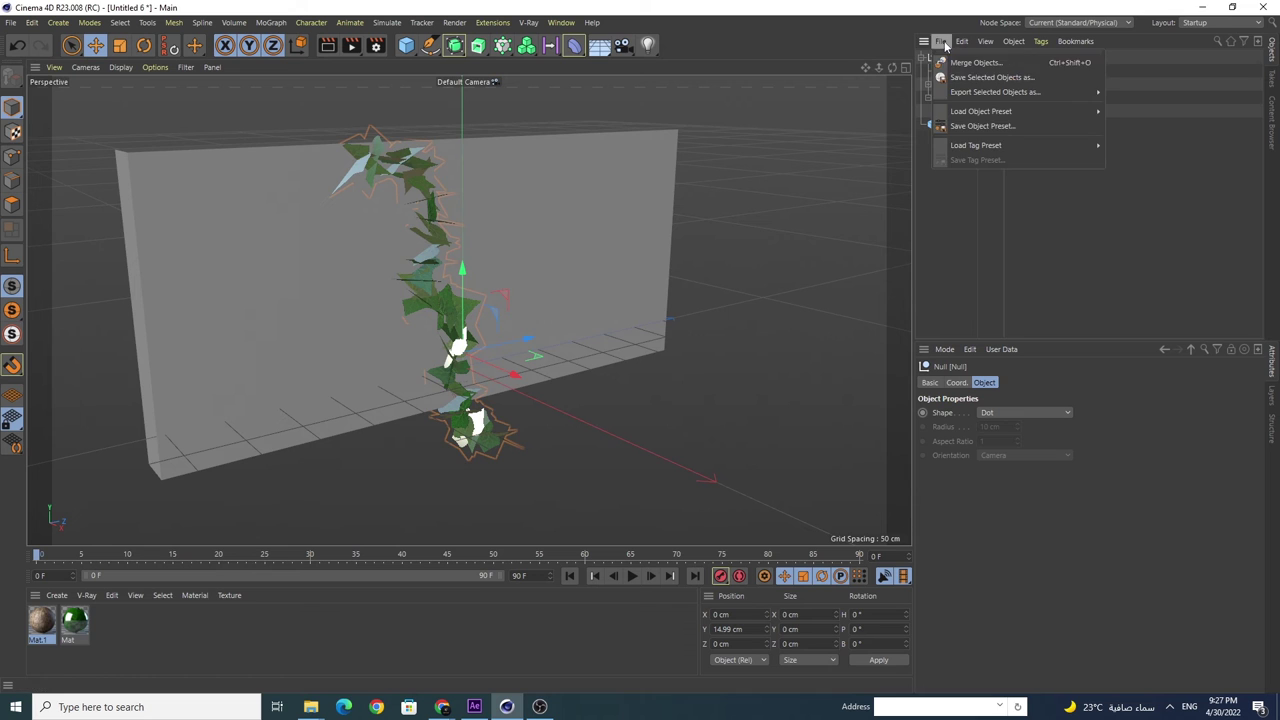
click(975, 60)
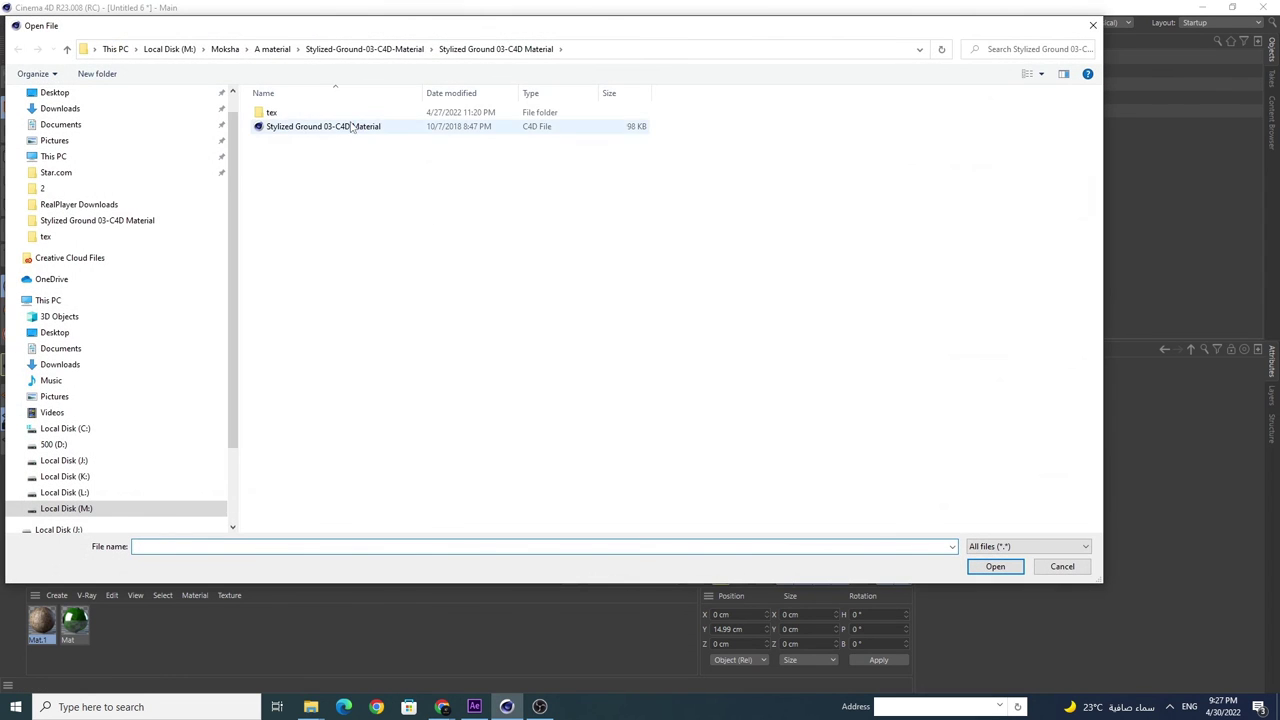
double_click(330, 126)
double_click(40, 623)
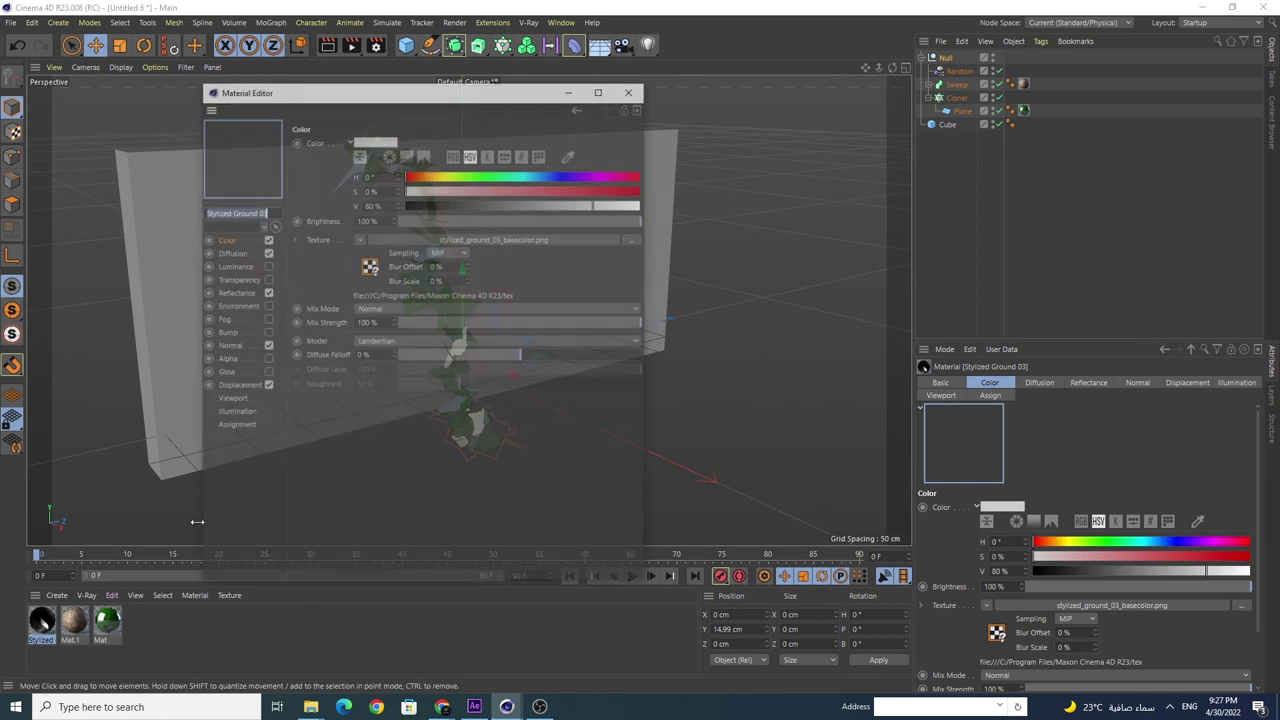
click(633, 238)
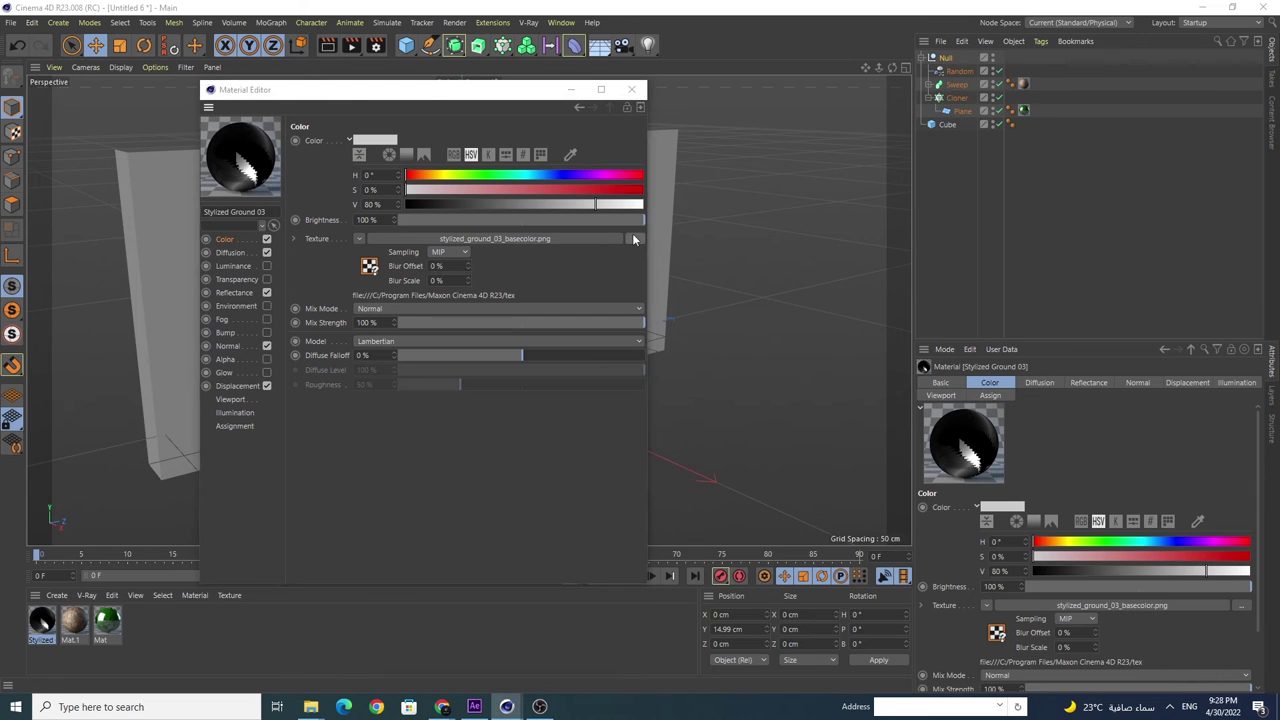
click(523, 200)
double_click(523, 200)
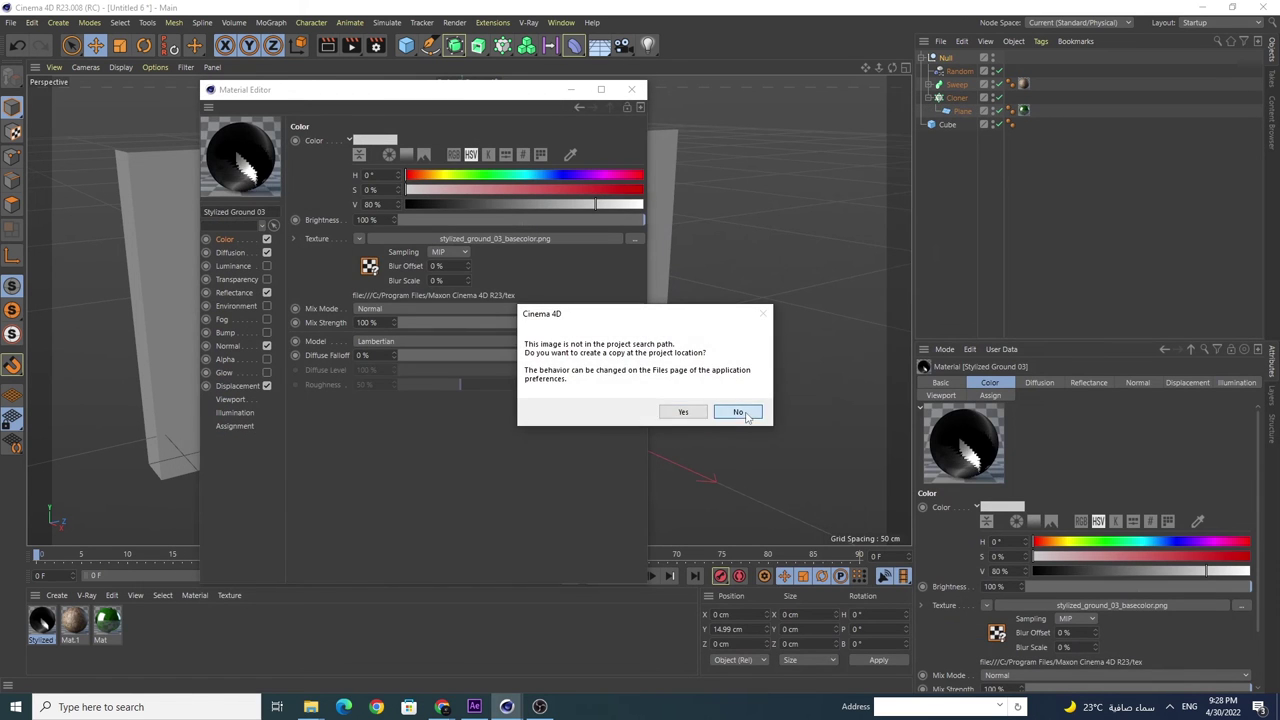
click(737, 411)
Step: Link the ambientOcclusion map in Diffusion and the normal map in the Normal channel
click(231, 253)
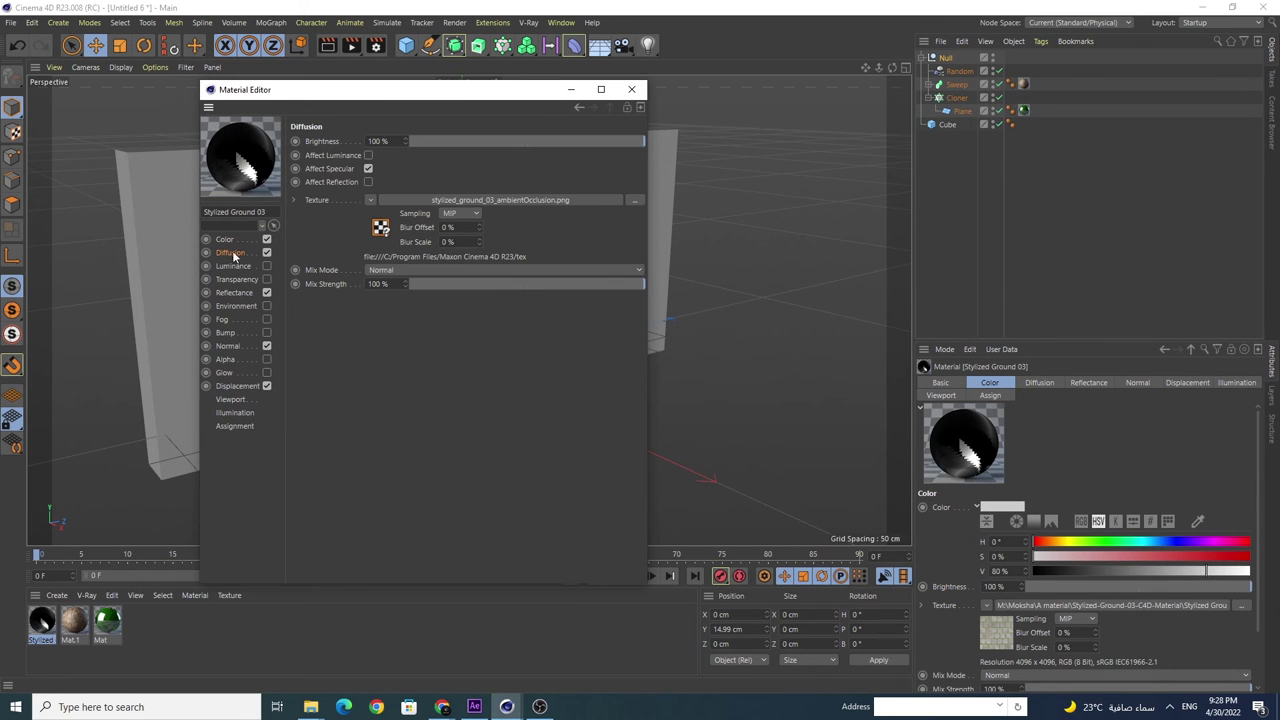
click(606, 201)
click(455, 220)
double_click(455, 220)
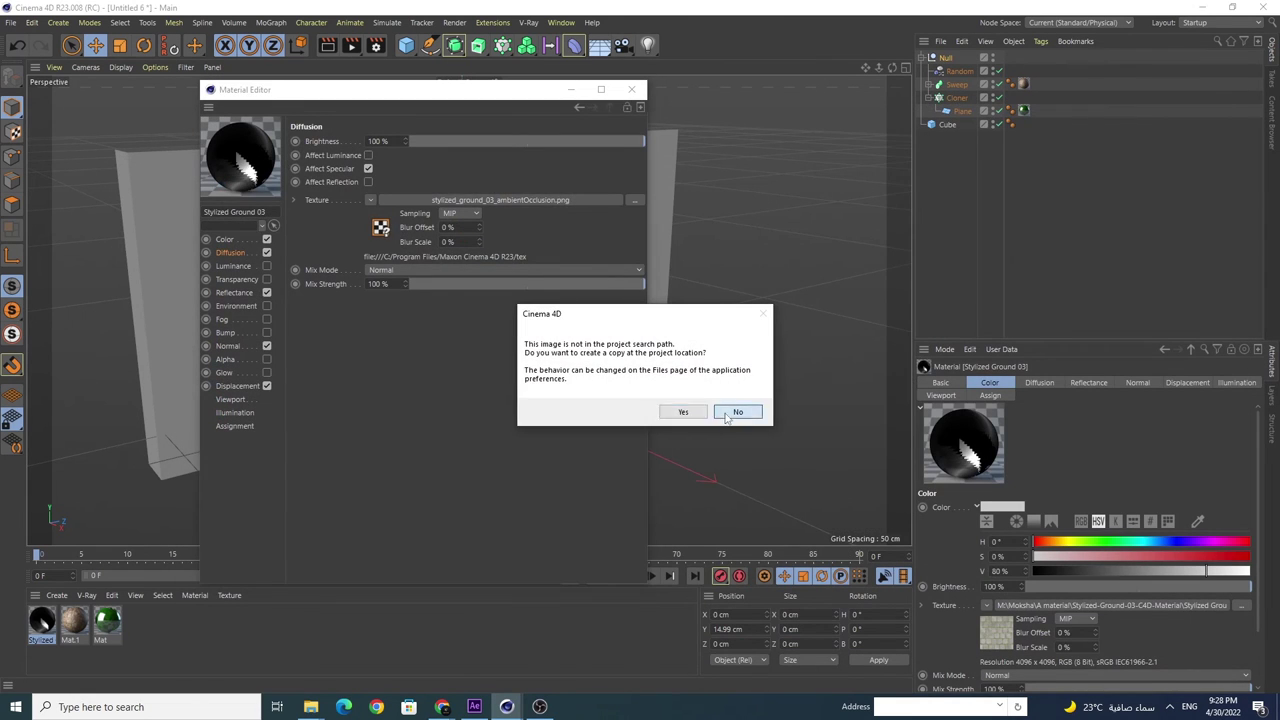
click(737, 411)
click(227, 346)
click(631, 228)
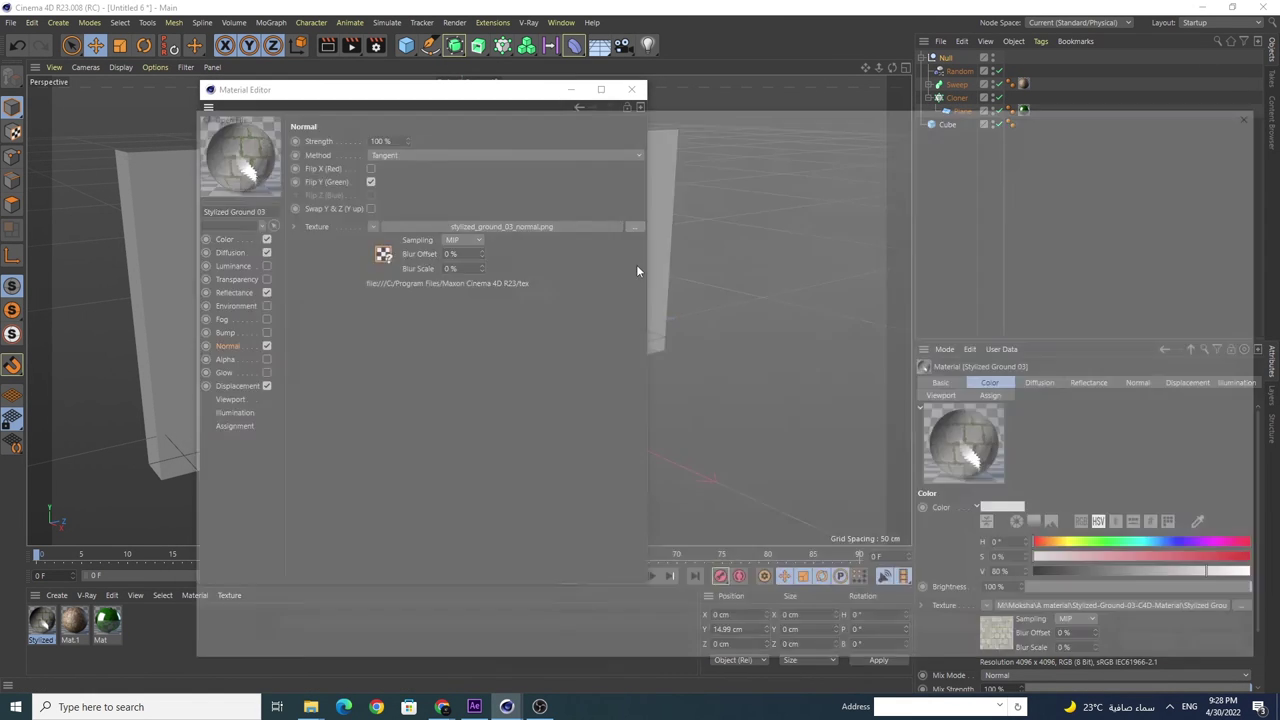
double_click(669, 212)
click(737, 411)
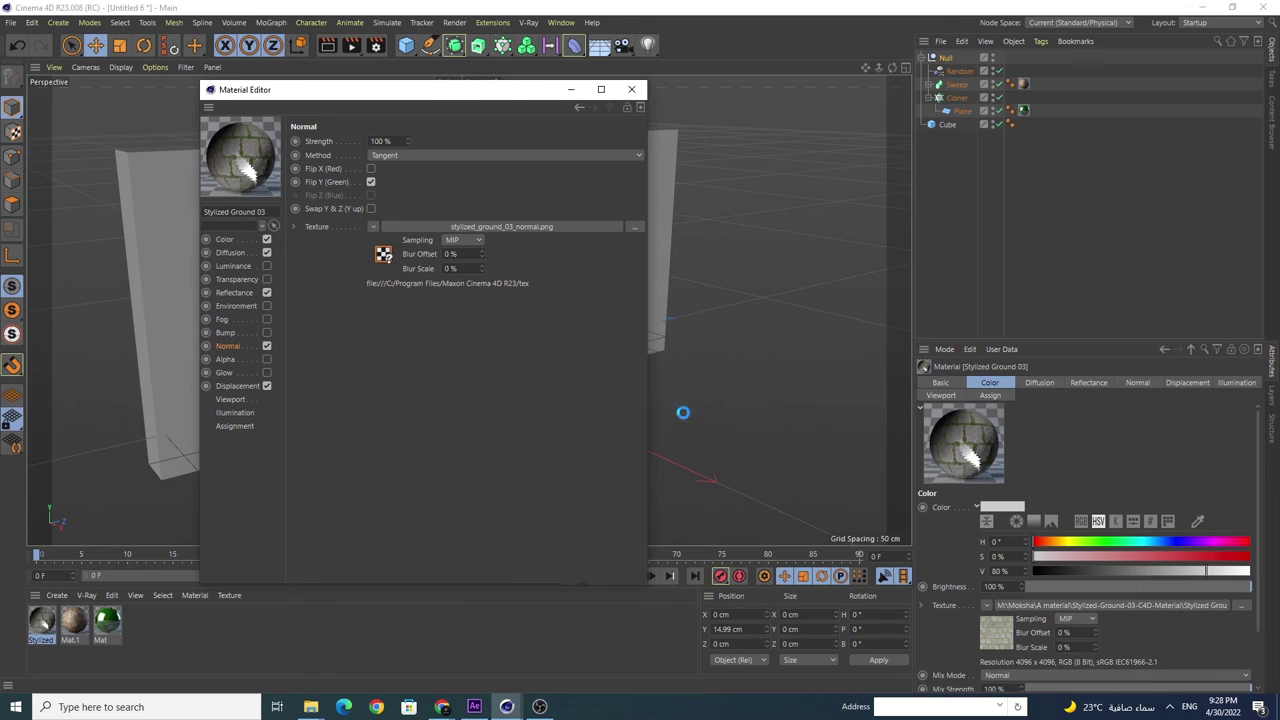
Step: Turn off Displacement and replace the Metallic layer with a 20% Reflection (Legacy) layer
click(266, 386)
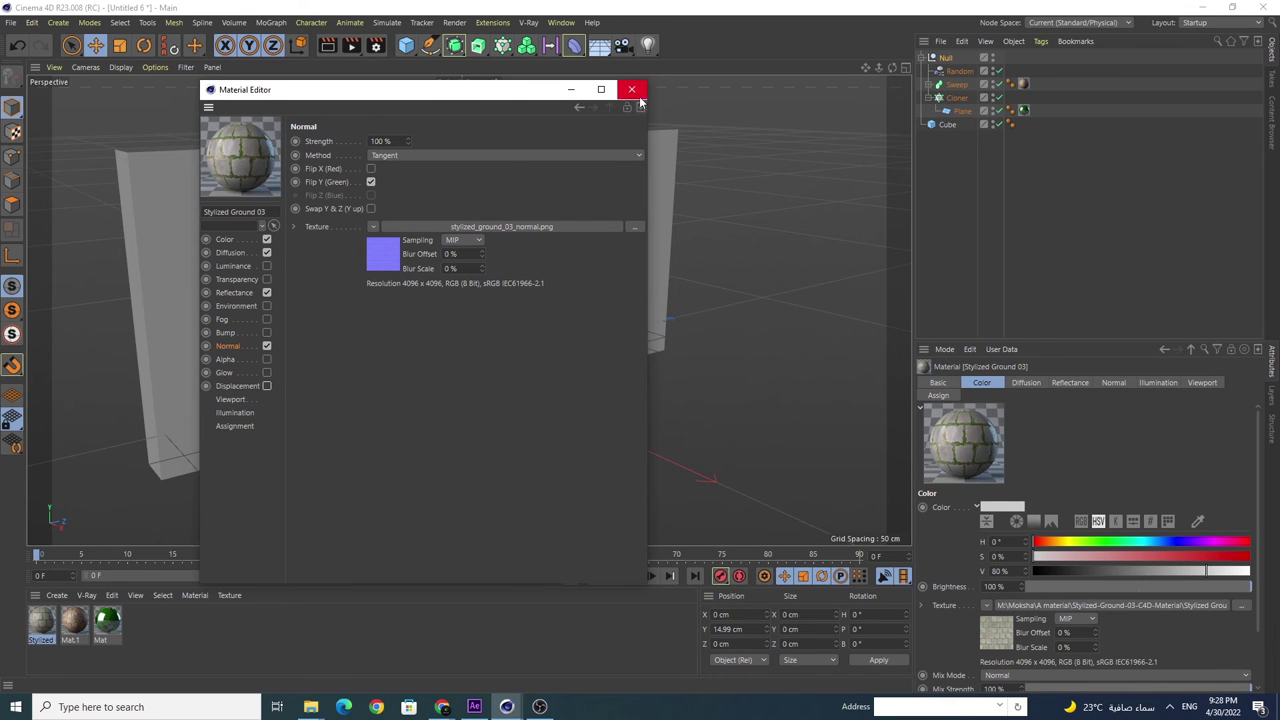
click(238, 293)
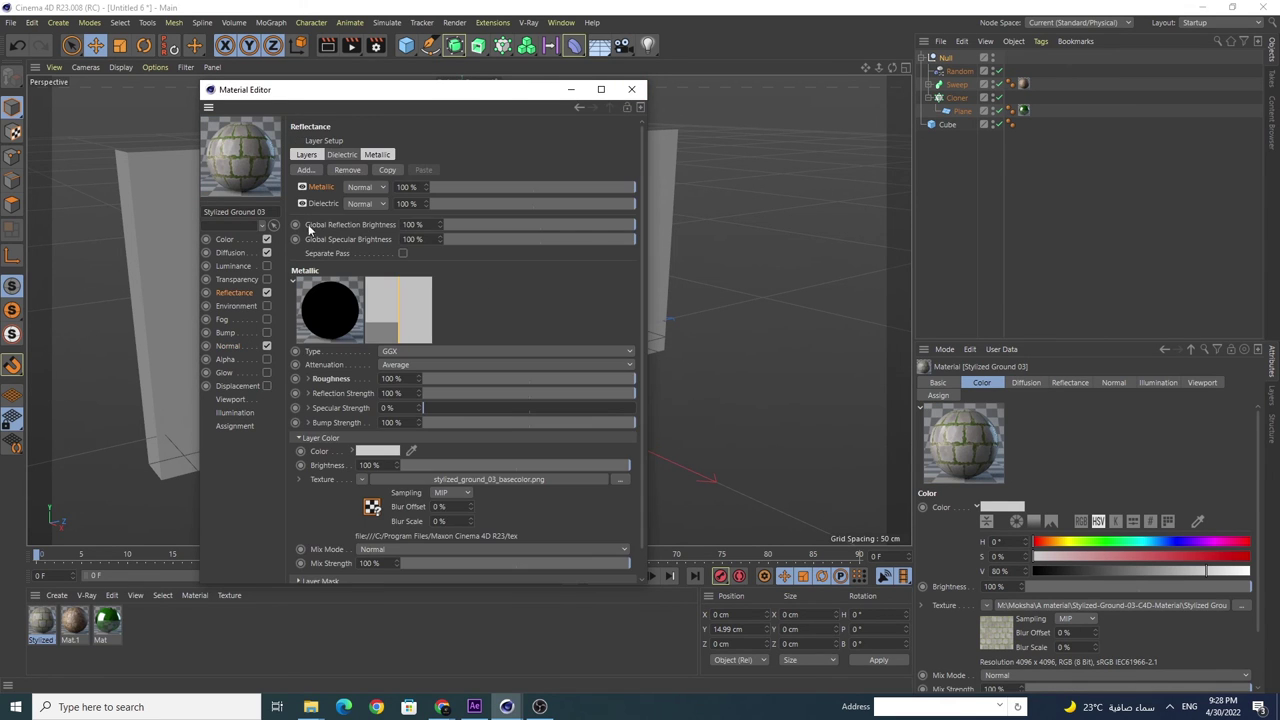
click(345, 170)
click(305, 170)
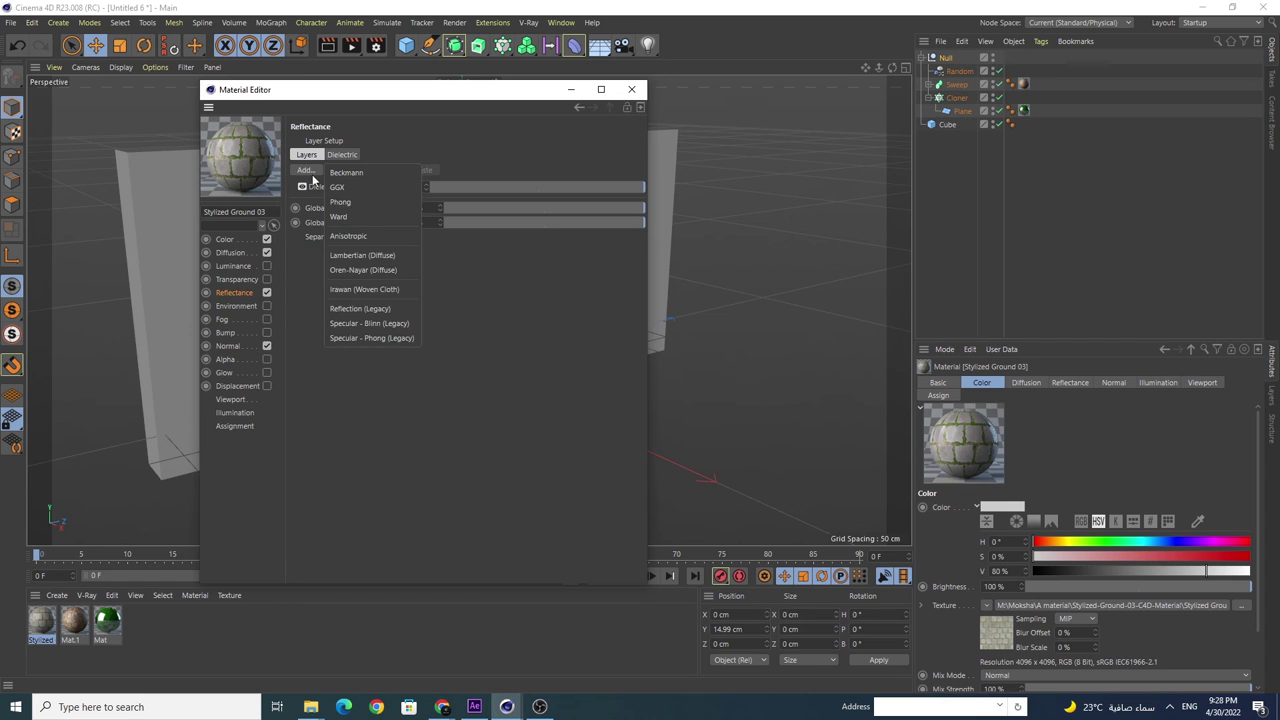
click(360, 308)
drag(467, 184, 474, 184)
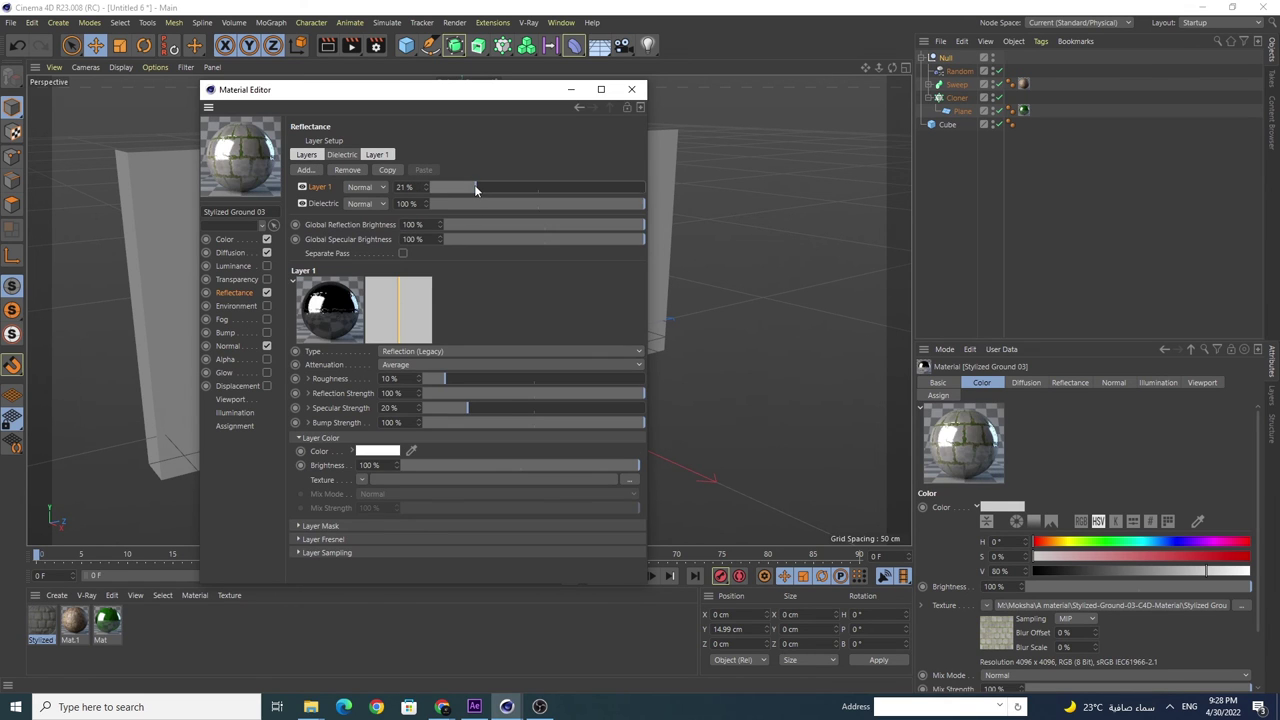
click(425, 189)
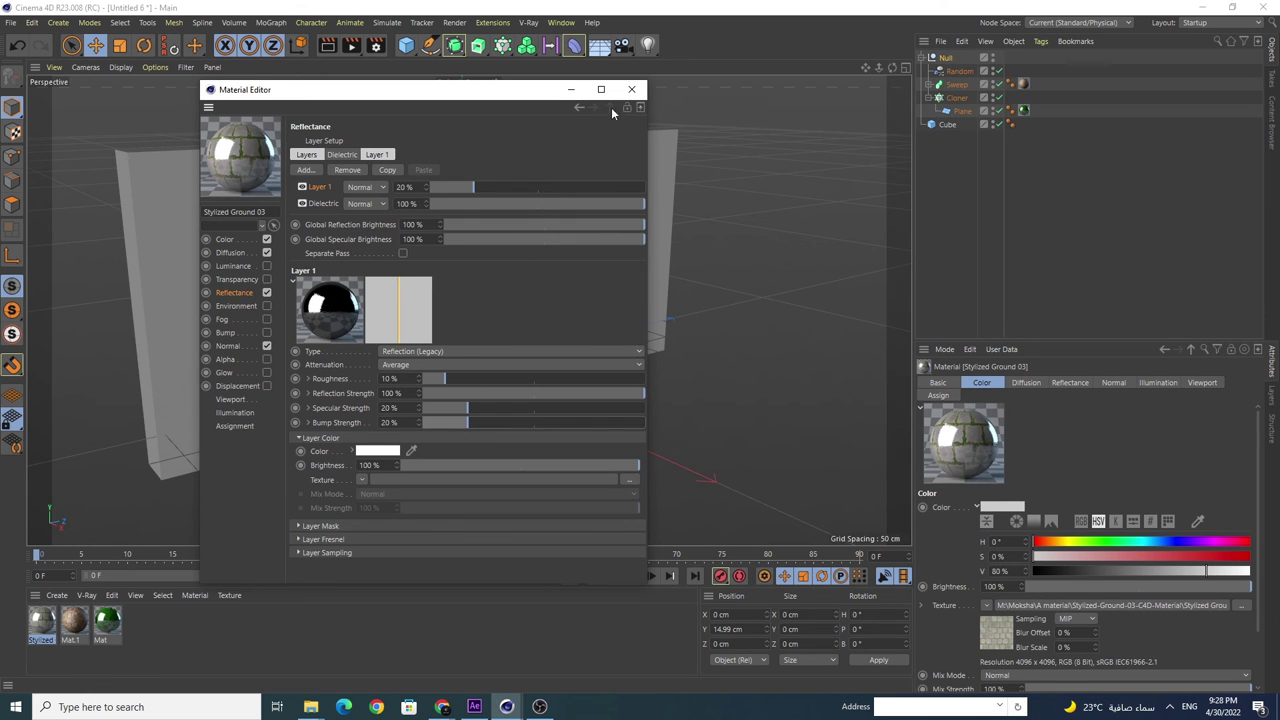
click(640, 96)
Step: Apply the stone-brick material to the Cube wall with 2 × 2 tiling, and Mat.1 to the Sweep
drag(125, 499, 198, 397)
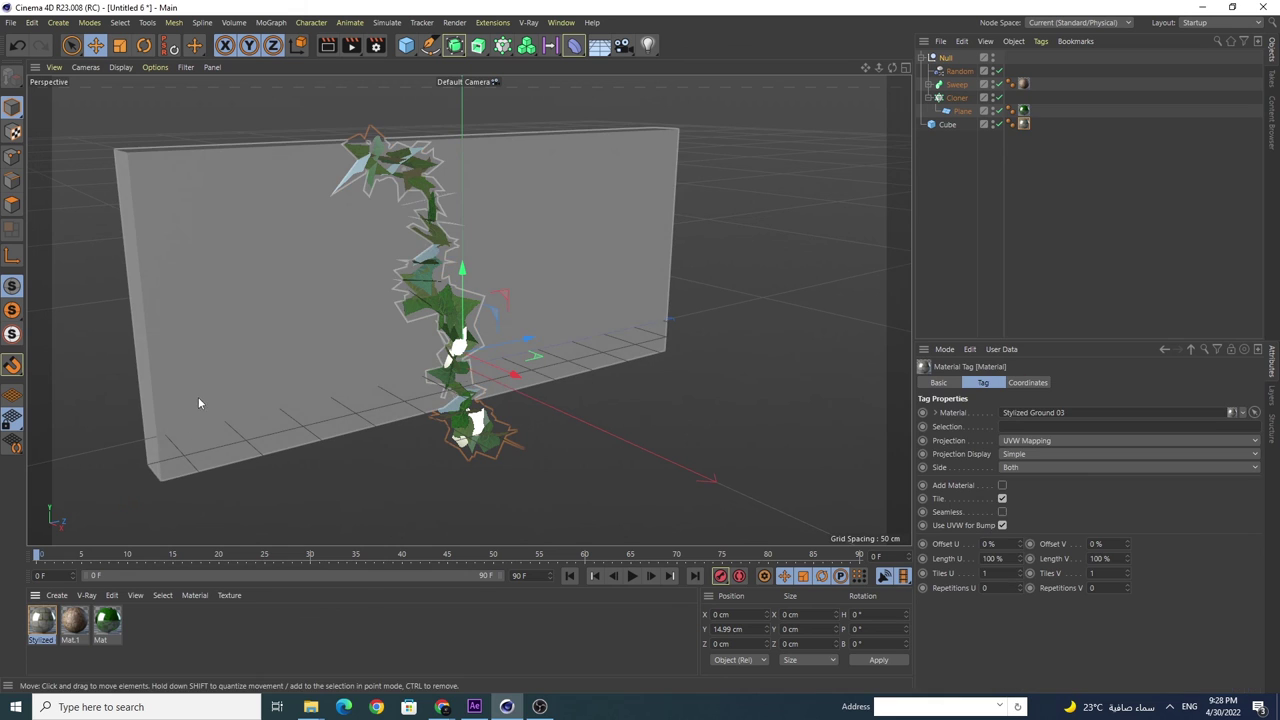
drag(1022, 83, 1022, 84)
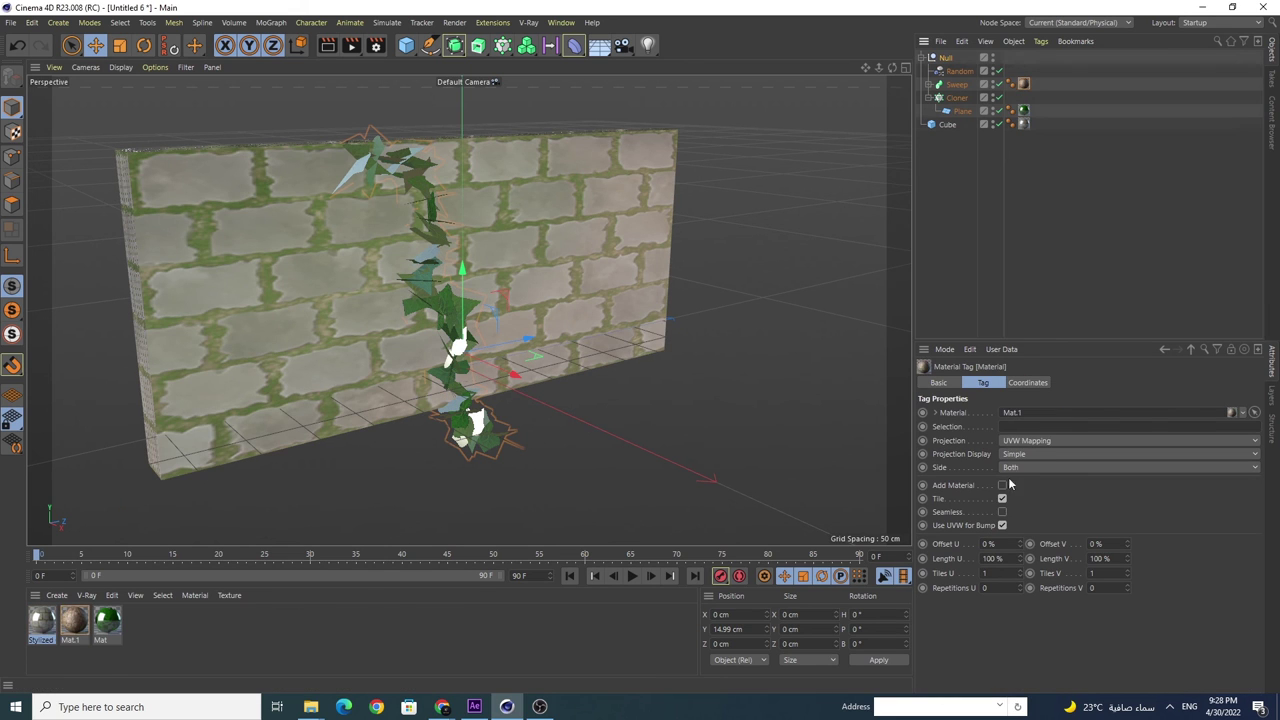
click(990, 558)
Step: Lengthen the wall to about 749 cm, zoom out and render the view
click(652, 256)
drag(652, 256, 697, 237)
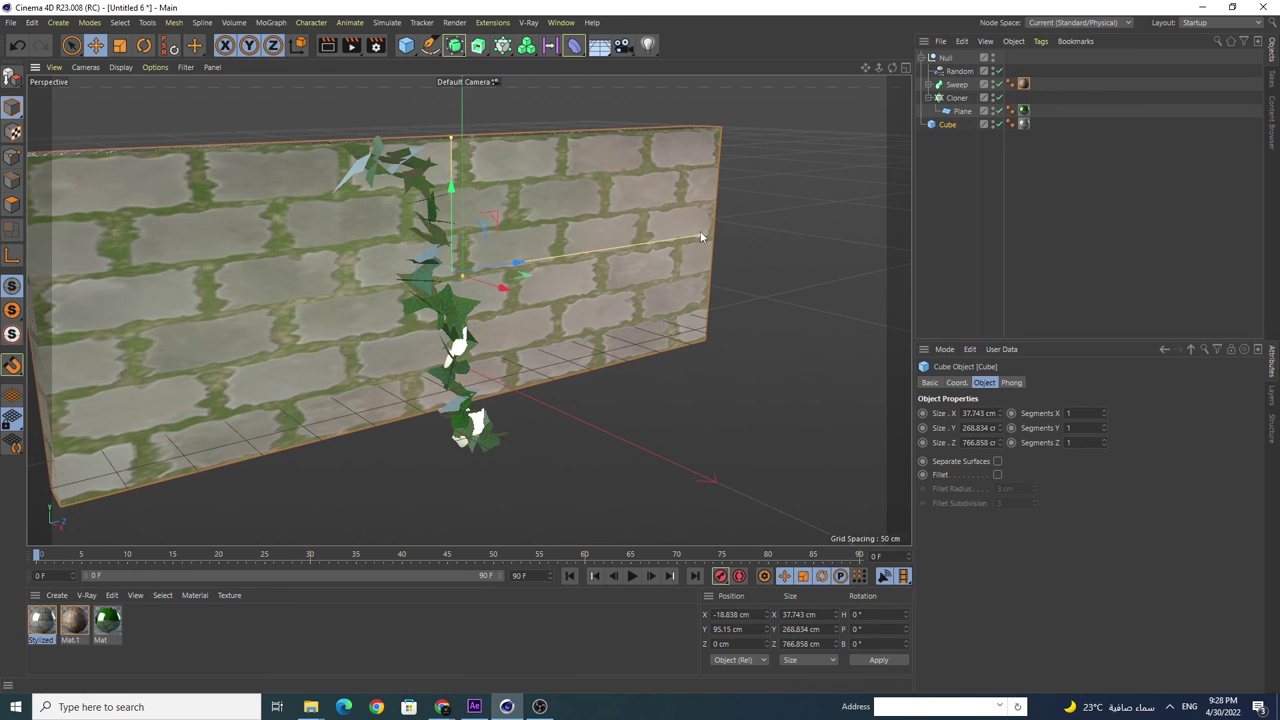
mouse_move(877, 70)
mouse_down()
mouse_move(850, 70)
mouse_move(868, 60)
mouse_up()
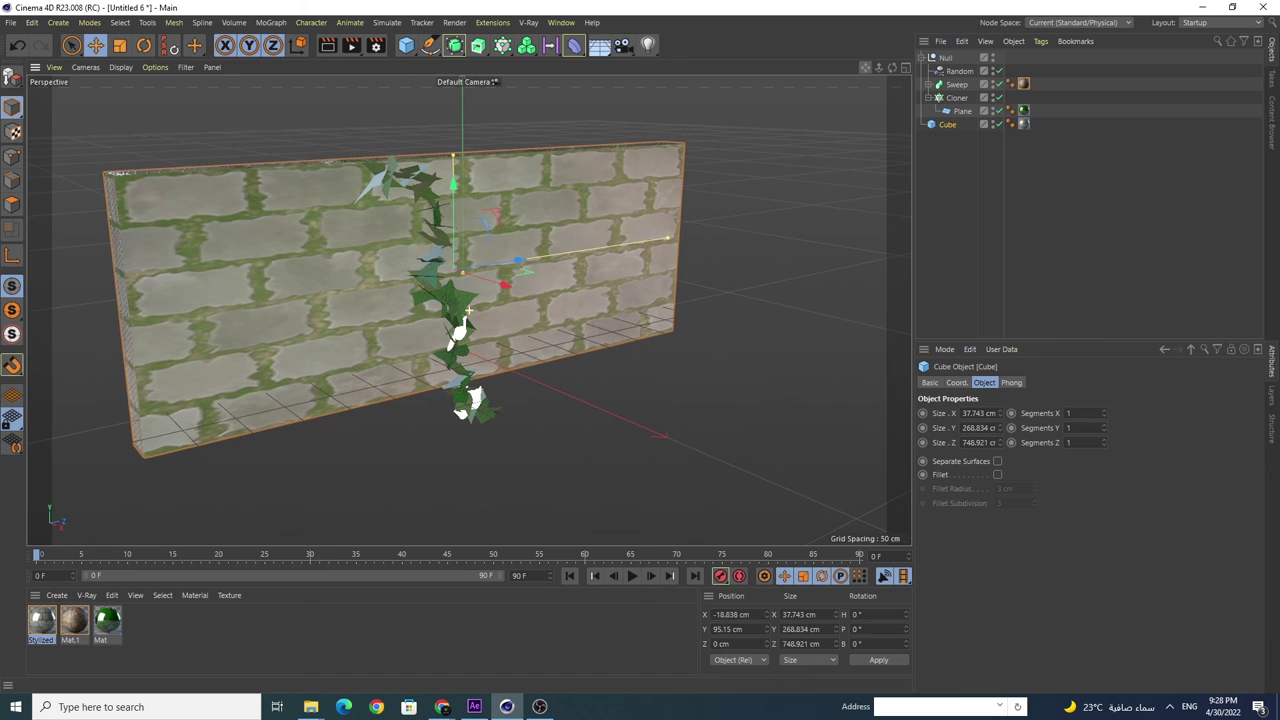
click(328, 45)
click(342, 235)
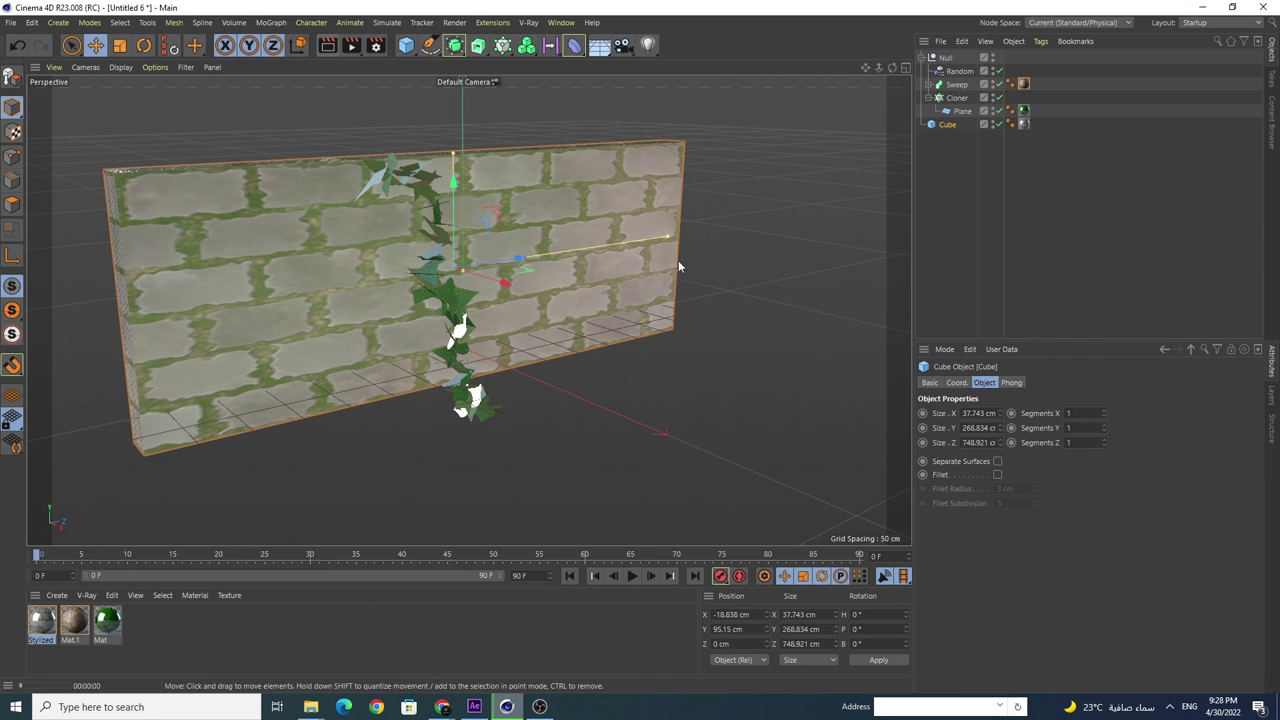